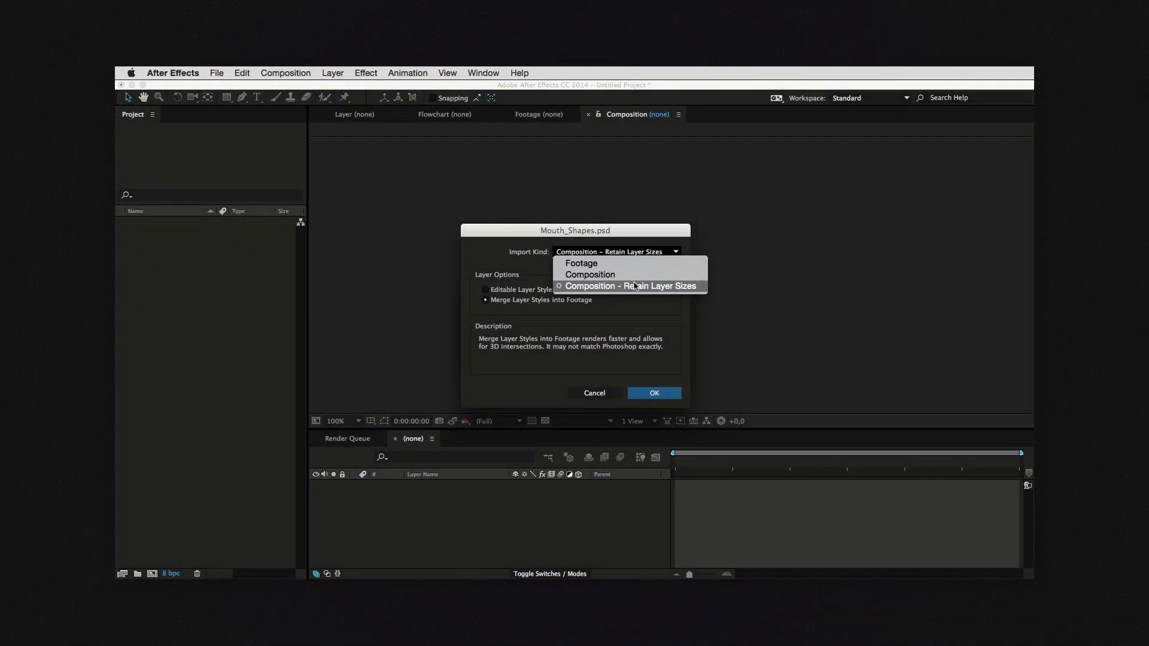
# Import the mouth shapes PSD as a composition that retains layer sizes, and open Mouth_Shapes
pyautogui.click(635, 286)
pyautogui.click(654, 396)
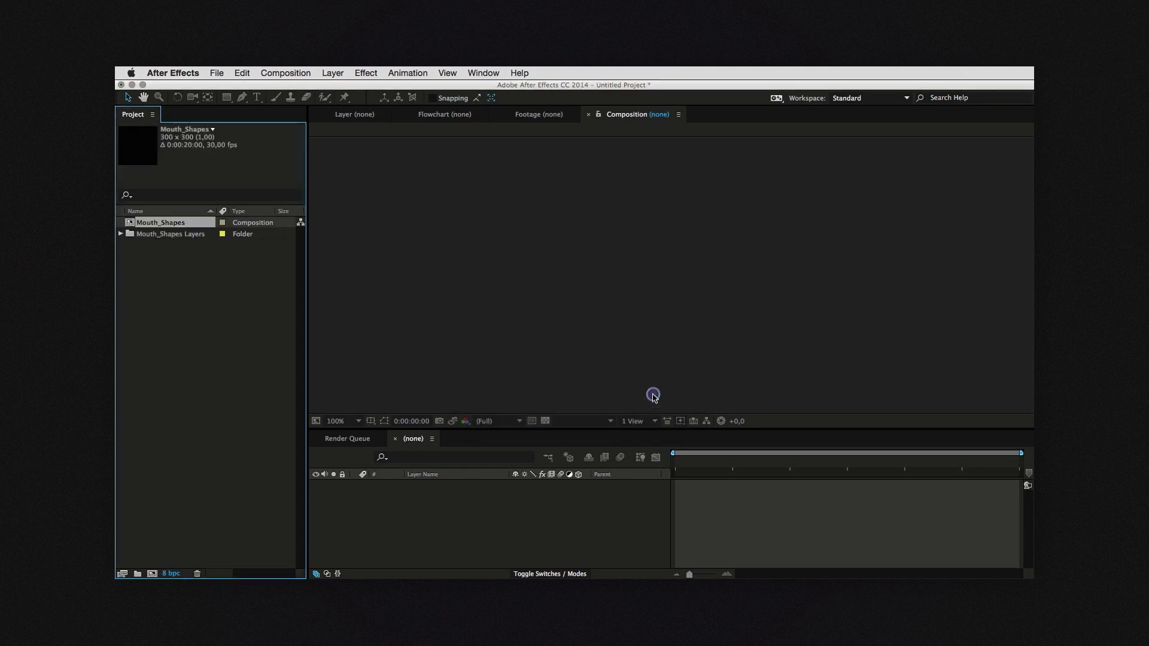
pyautogui.doubleClick(162, 222)
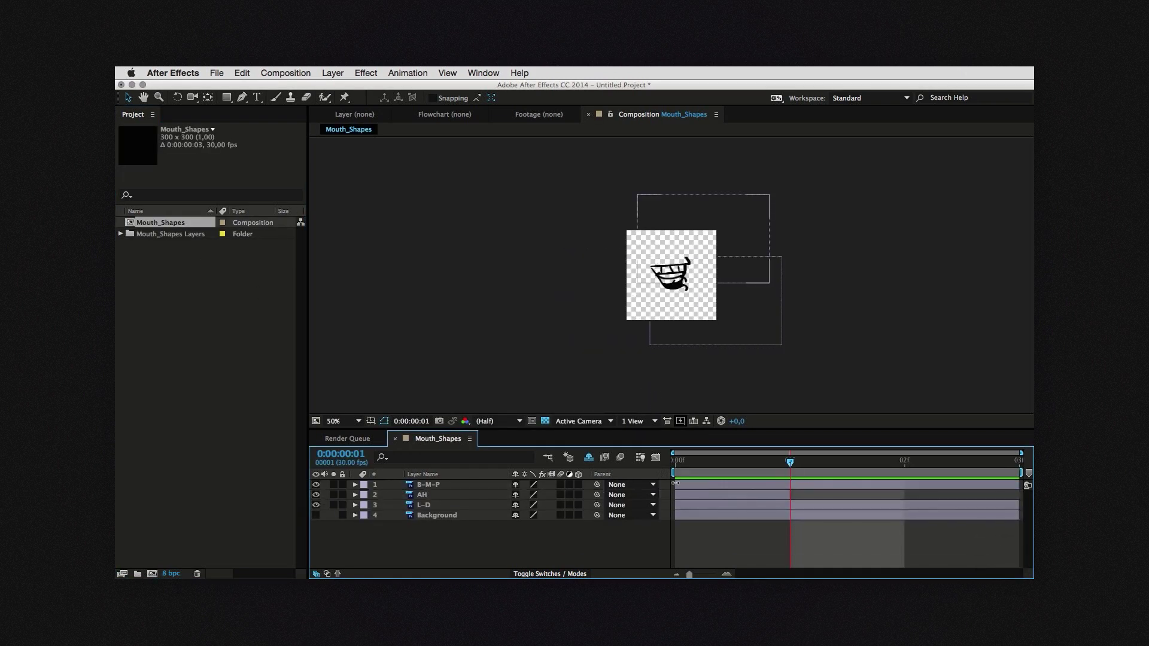
# Trim B-M-P to frame 1 and L-D to frame 2, moving L-D to the top
pyautogui.moveTo(675, 485); pyautogui.dragTo(790, 485)
pyautogui.press('pagedown')
pyautogui.hotkey('alt', ']')
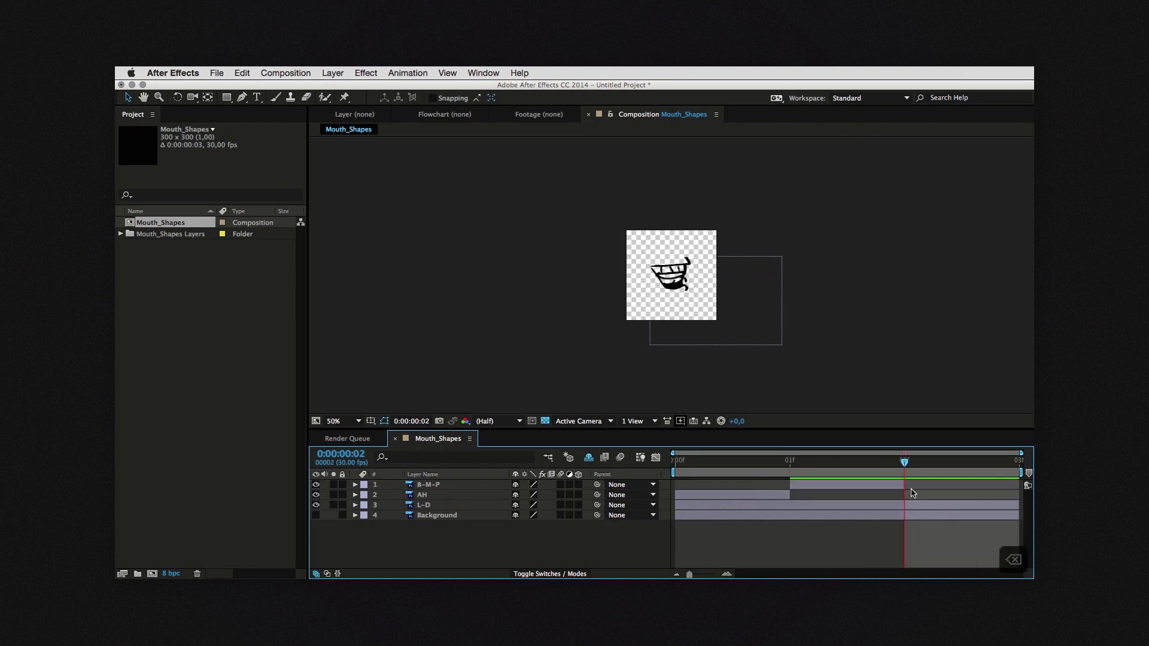
pyautogui.moveTo(675, 506); pyautogui.dragTo(905, 507)
pyautogui.moveTo(449, 485); pyautogui.dragTo(449, 484)
pyautogui.click(744, 539)
# Step through frames 0–2 to check each single-frame mouth shape
pyautogui.press('Home')
pyautogui.press('pagedown')
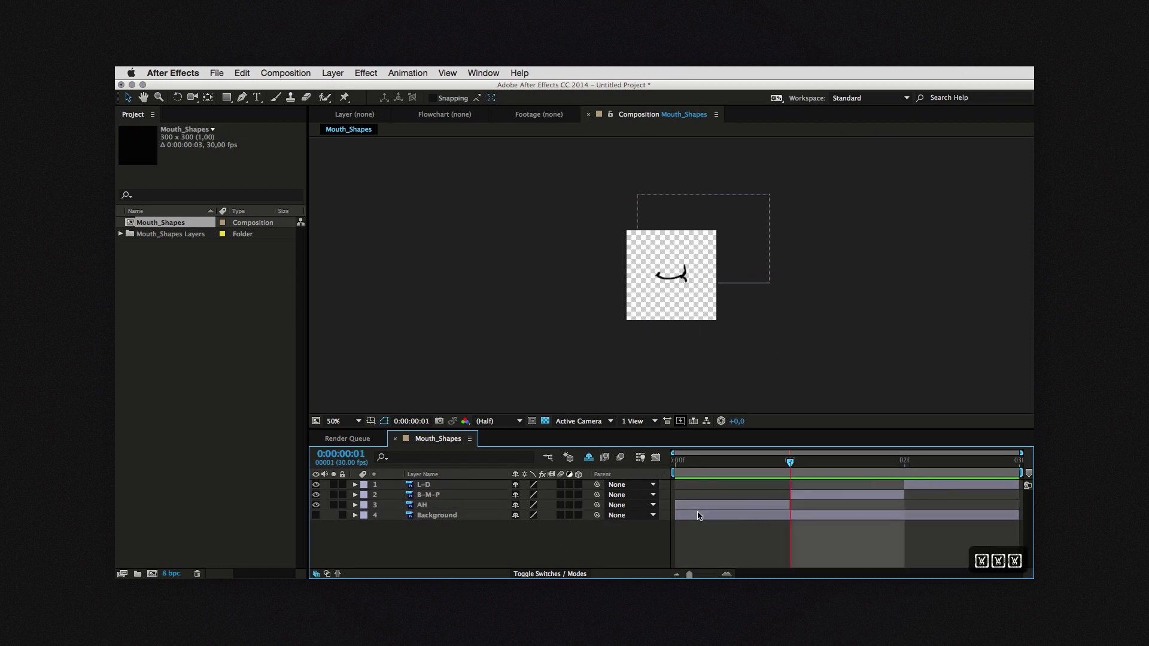
pyautogui.press('pagedown')
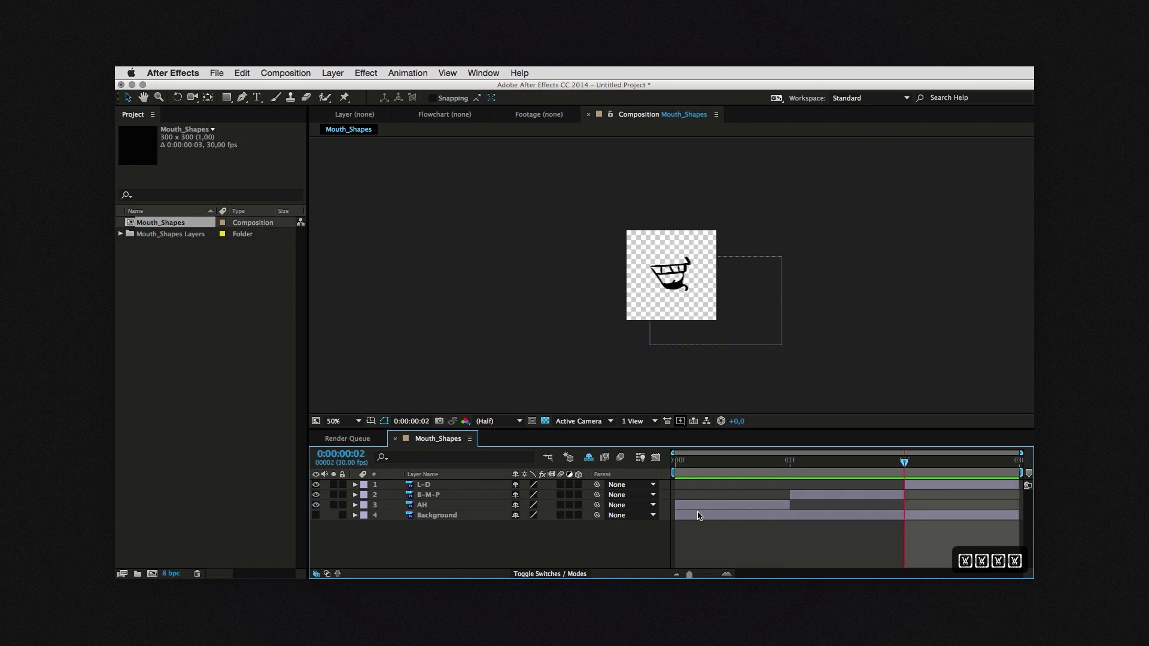
pyautogui.press('pageup')
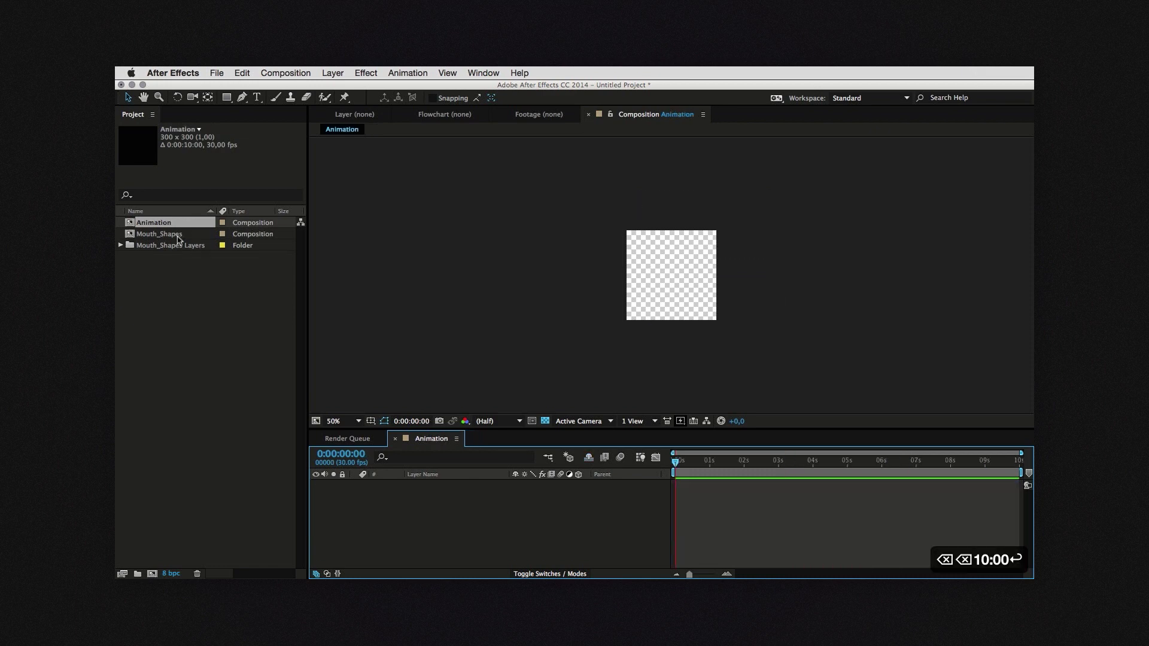
# Add Mouth_Shapes as a layer in the Animation comp and enable time remapping on it
pyautogui.moveTo(161, 234); pyautogui.dragTo(463, 492)
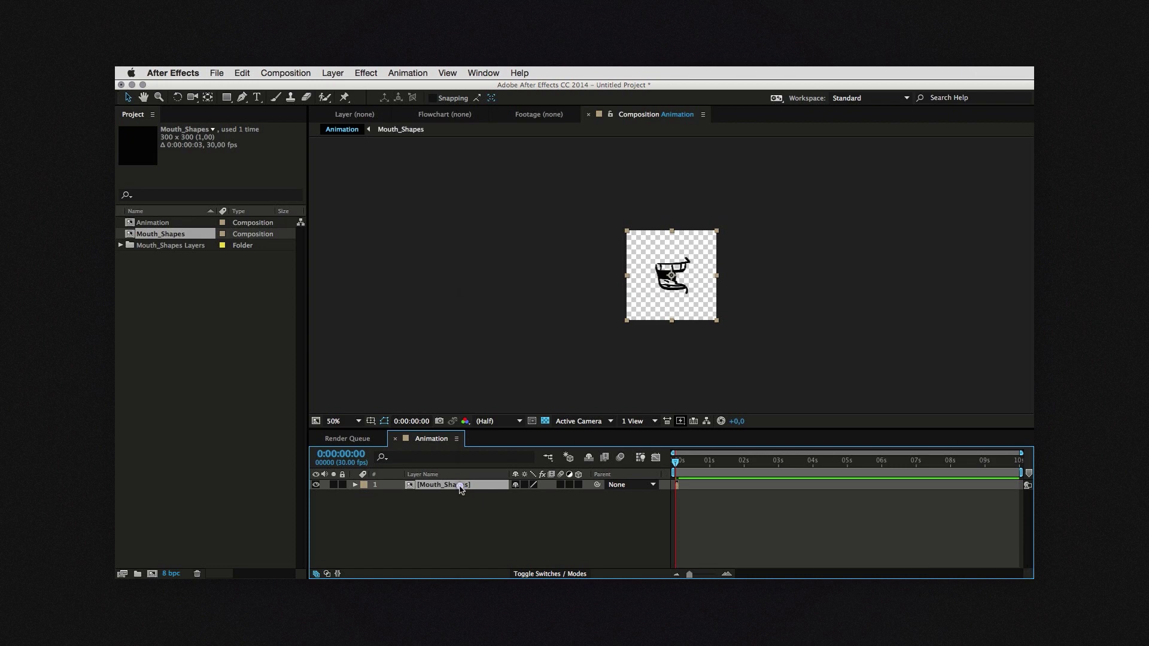
pyautogui.rightClick(463, 492)
pyautogui.moveTo(496, 349)
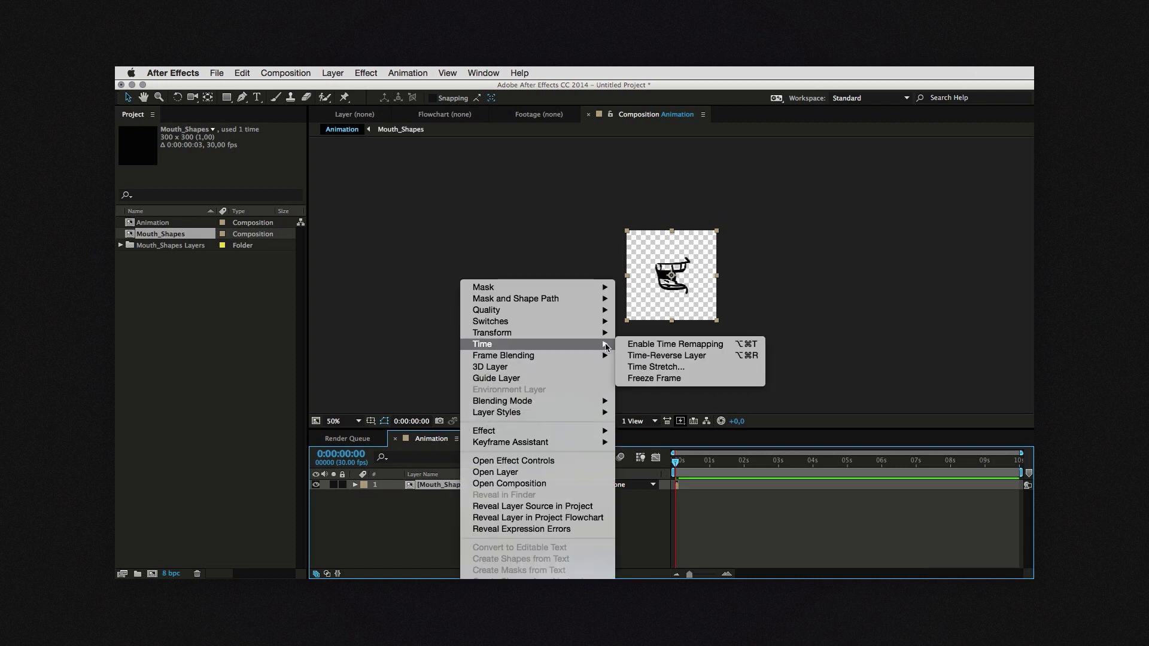
pyautogui.click(645, 344)
# Scrub the Time Remap value at frame 3 to preview the different mouth shapes
pyautogui.press('k')
pyautogui.press(';')
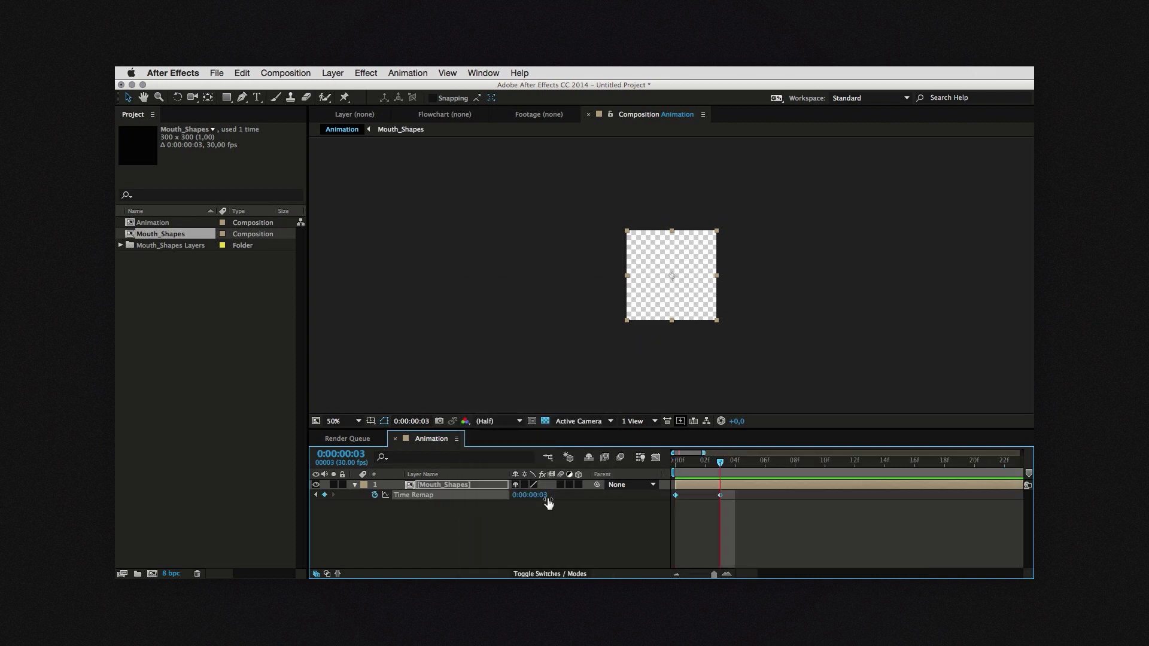
pyautogui.moveTo(546, 497); pyautogui.dragTo(547, 501)
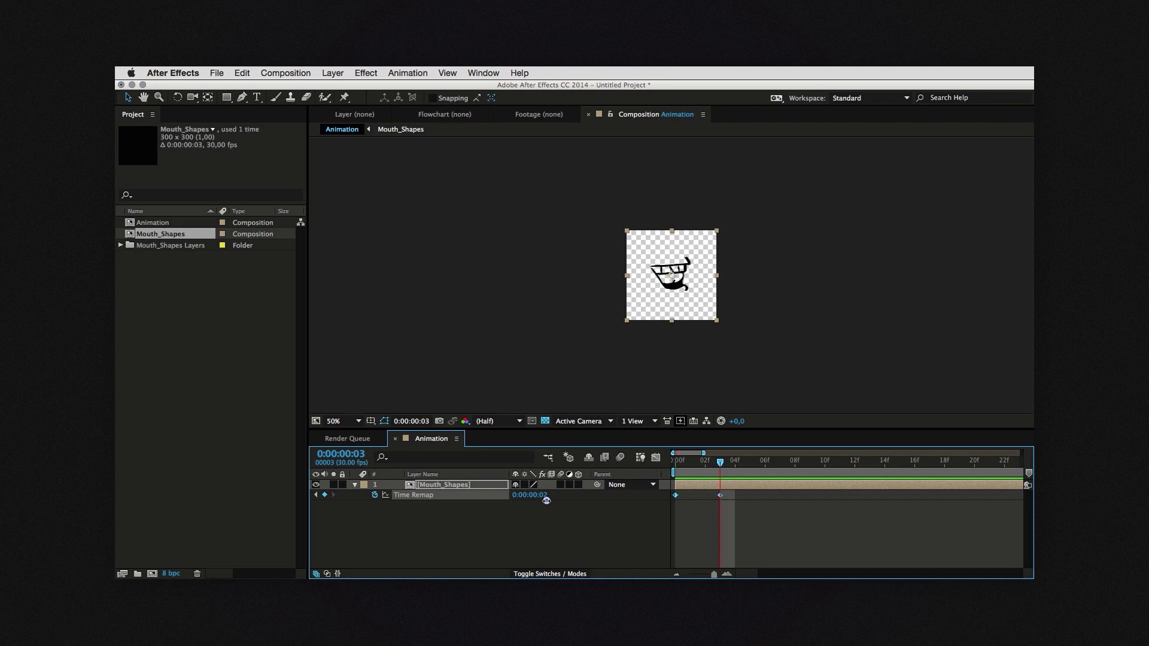
pyautogui.moveTo(545, 501); pyautogui.dragTo(546, 501)
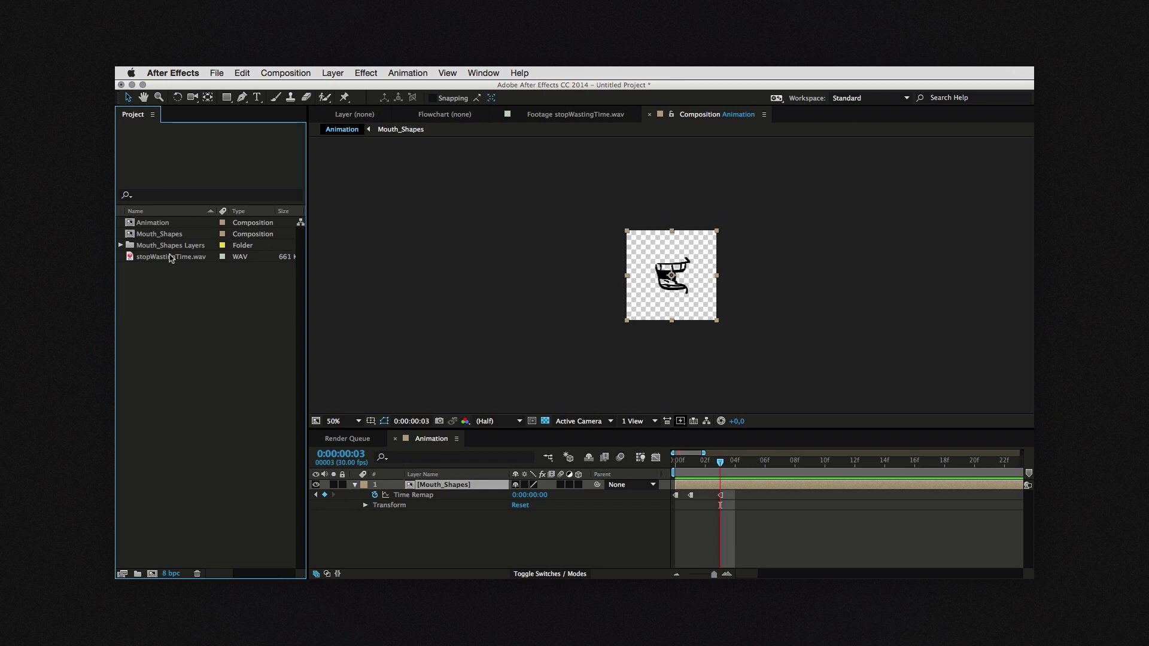
# Add stopWastingTime.wav to the Animation comp and reveal its audio waveform
pyautogui.moveTo(171, 259); pyautogui.dragTo(376, 532)
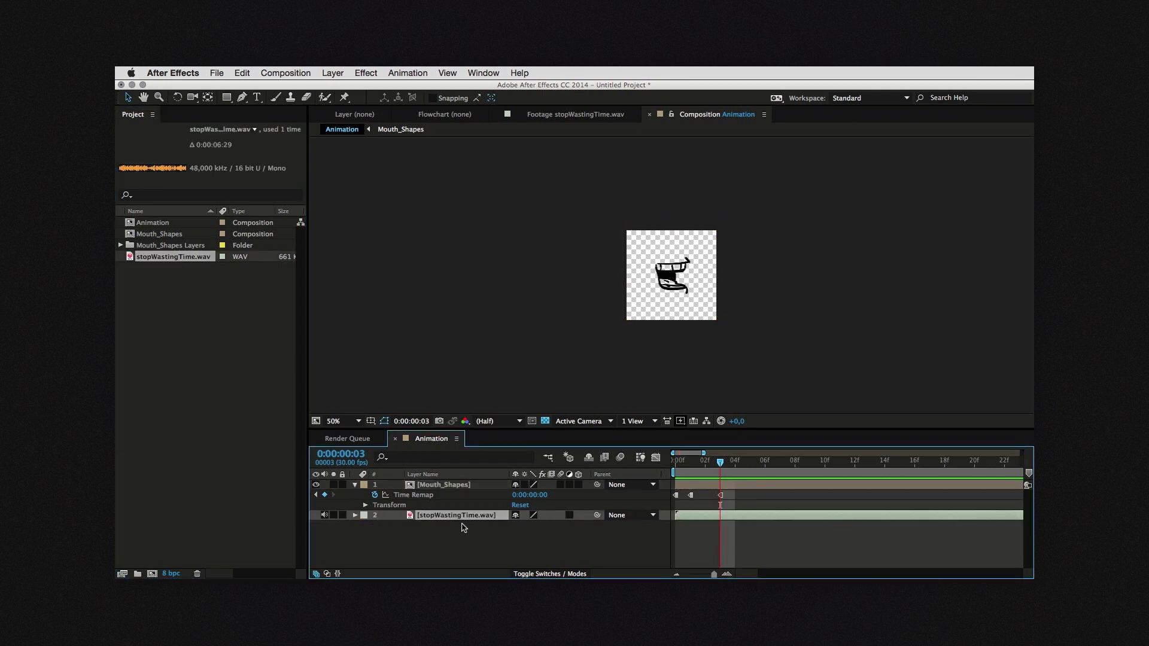
pyautogui.press('l')
pyautogui.press('l')
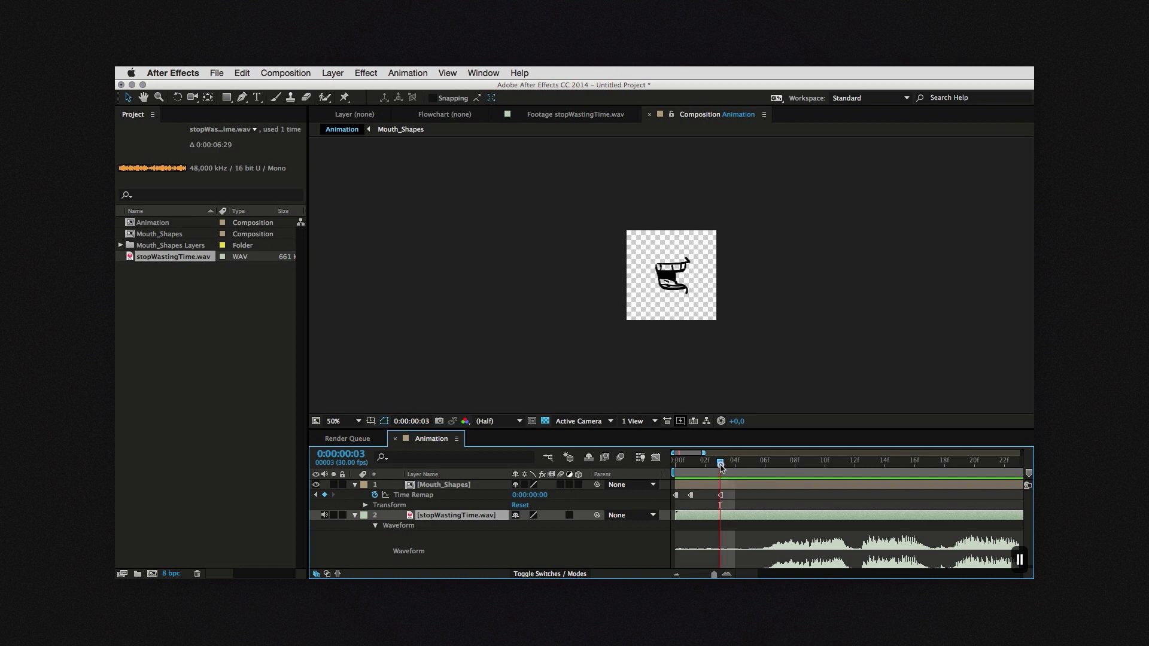
pyautogui.moveTo(723, 467); pyautogui.dragTo(809, 468)
# Key Time Remap to 1 at frame 05 and 2 at frame 09
pyautogui.click(530, 495)
pyautogui.write('1')
pyautogui.press('Return')
pyautogui.click(542, 496)
pyautogui.write('2')
pyautogui.press('Return')
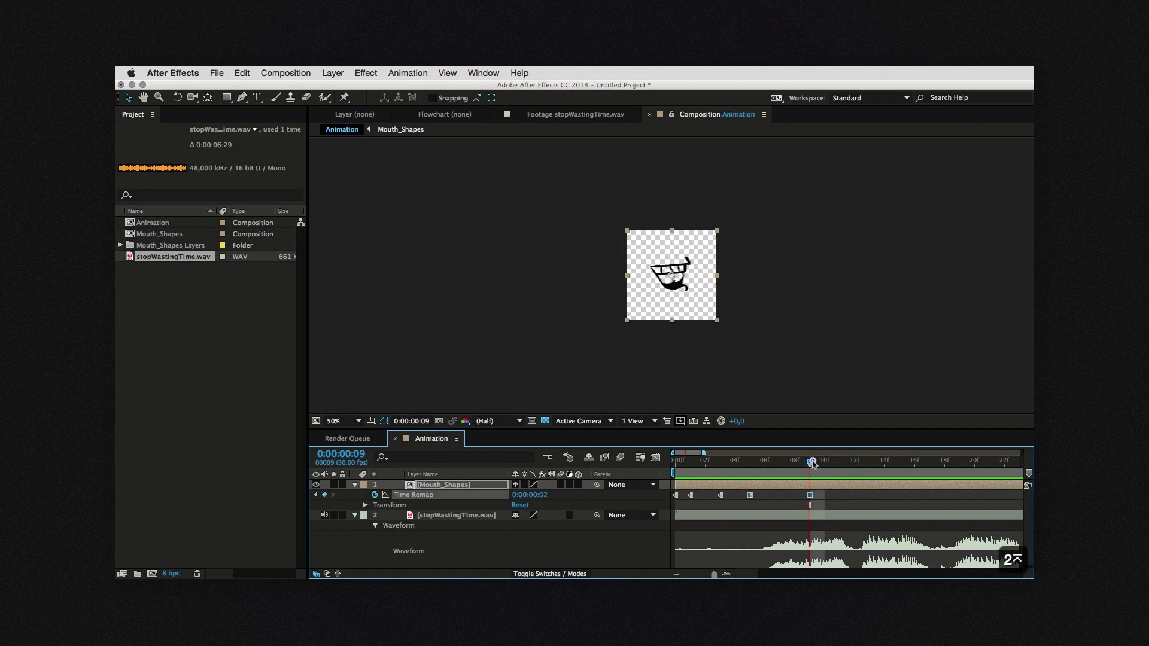
# Key Time Remap to 1 at frame 12 and 0 at frame 15
pyautogui.moveTo(810, 464); pyautogui.dragTo(858, 467)
pyautogui.click(534, 495)
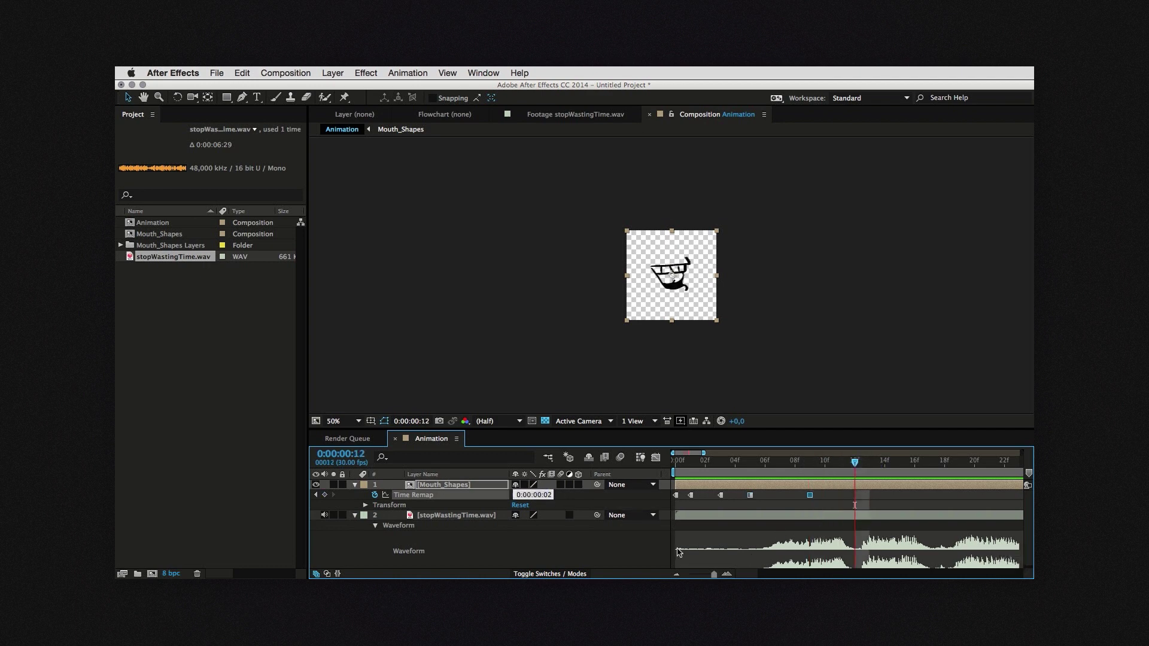
pyautogui.write('1')
pyautogui.press('Return')
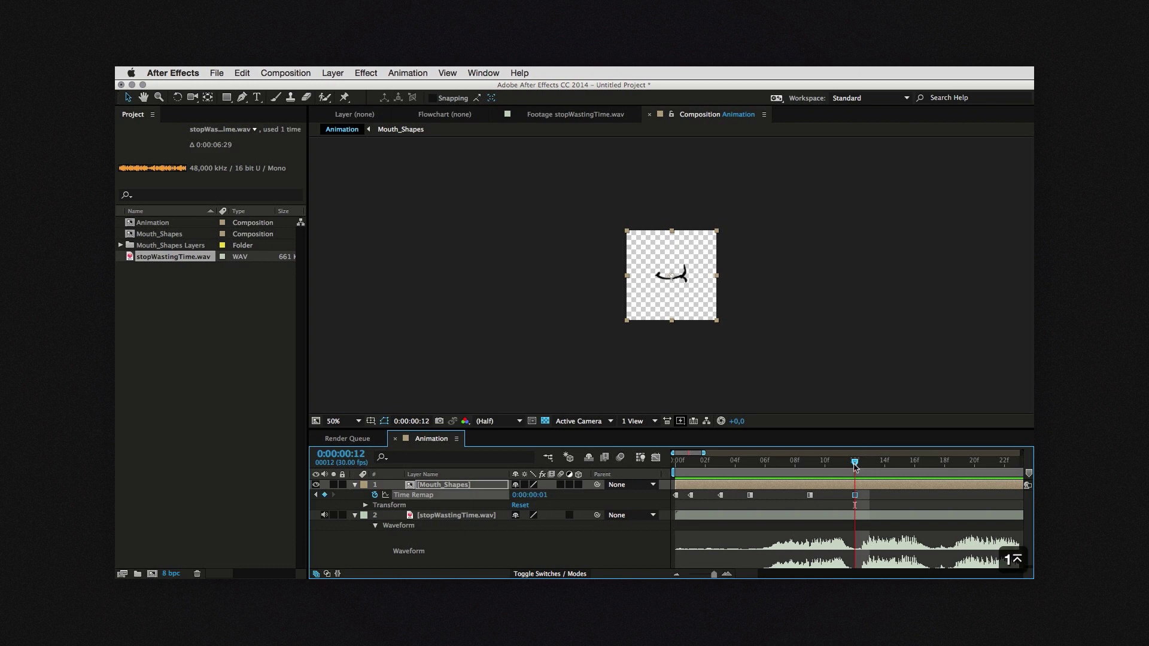
pyautogui.moveTo(857, 467); pyautogui.dragTo(900, 465)
pyautogui.click(534, 495)
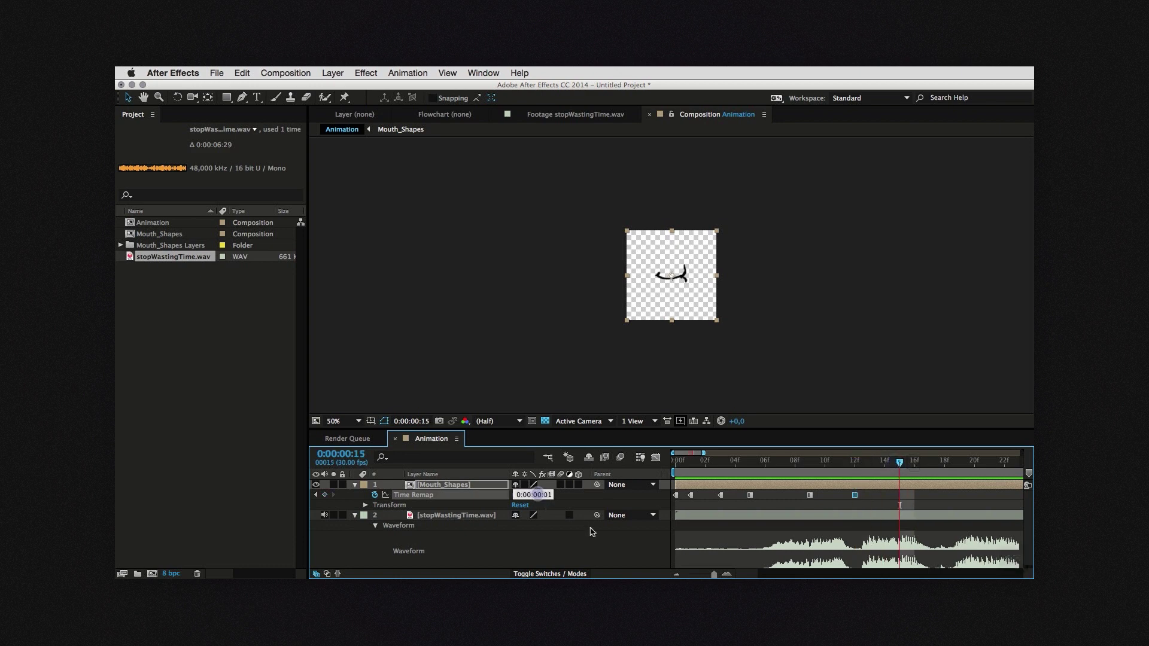
pyautogui.write('0')
pyautogui.press('Return')
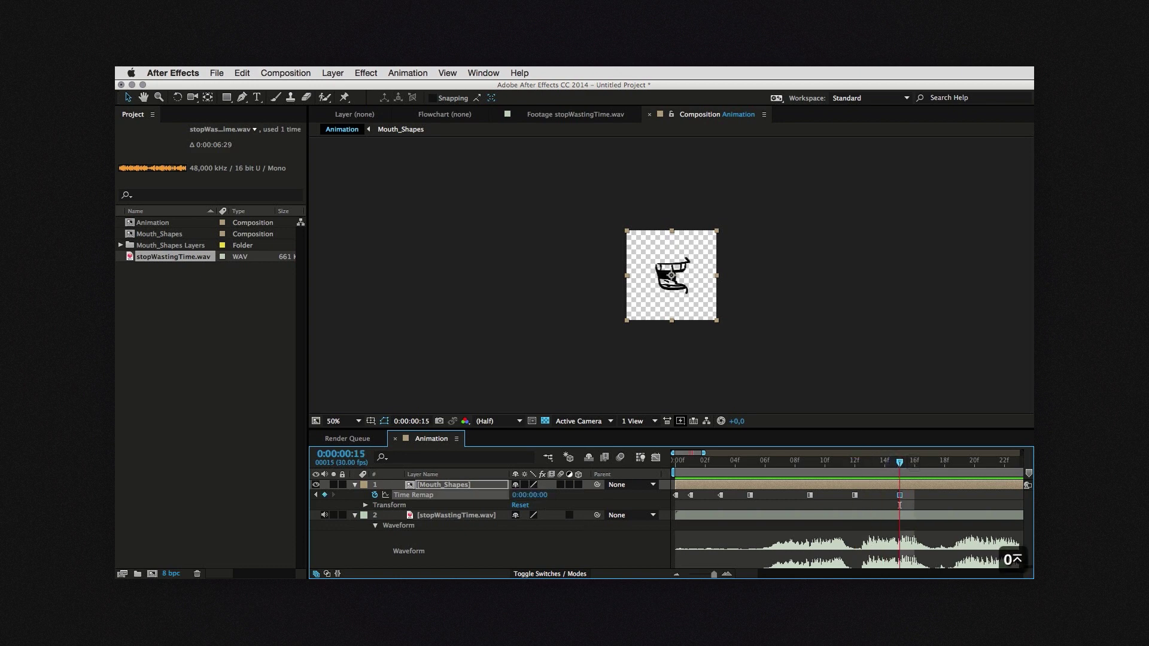
# Key Time Remap to 1 at frame 17, then preview the mouth changes to frame 20
pyautogui.moveTo(900, 465); pyautogui.dragTo(931, 466)
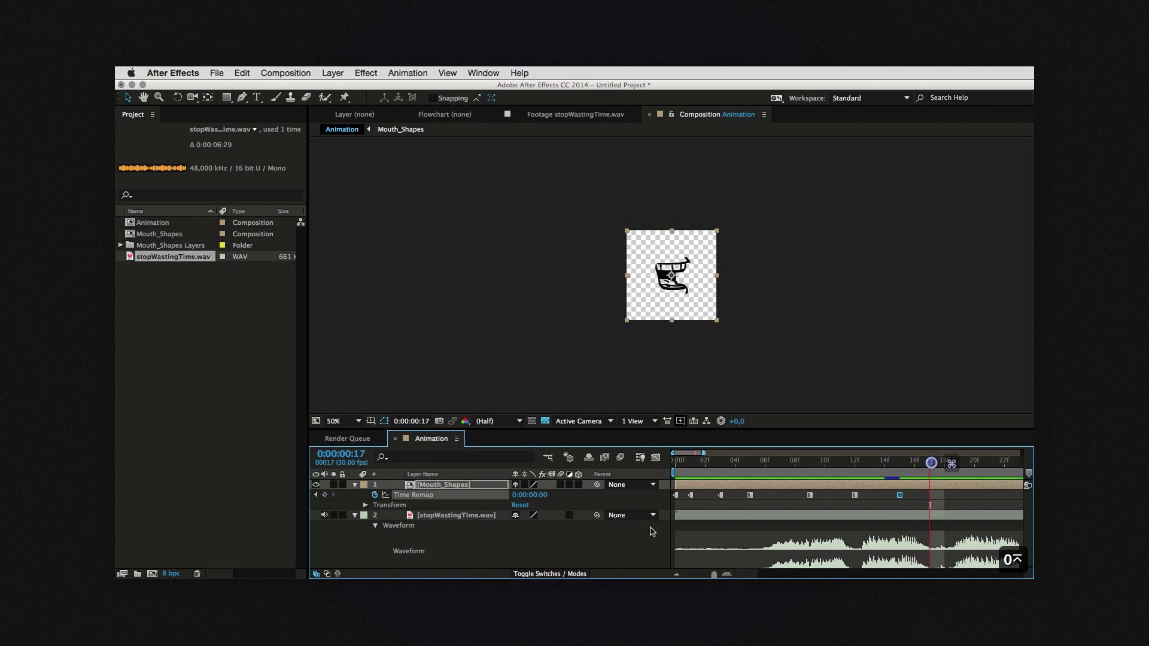
pyautogui.click(534, 495)
pyautogui.write('1')
pyautogui.press('Return')
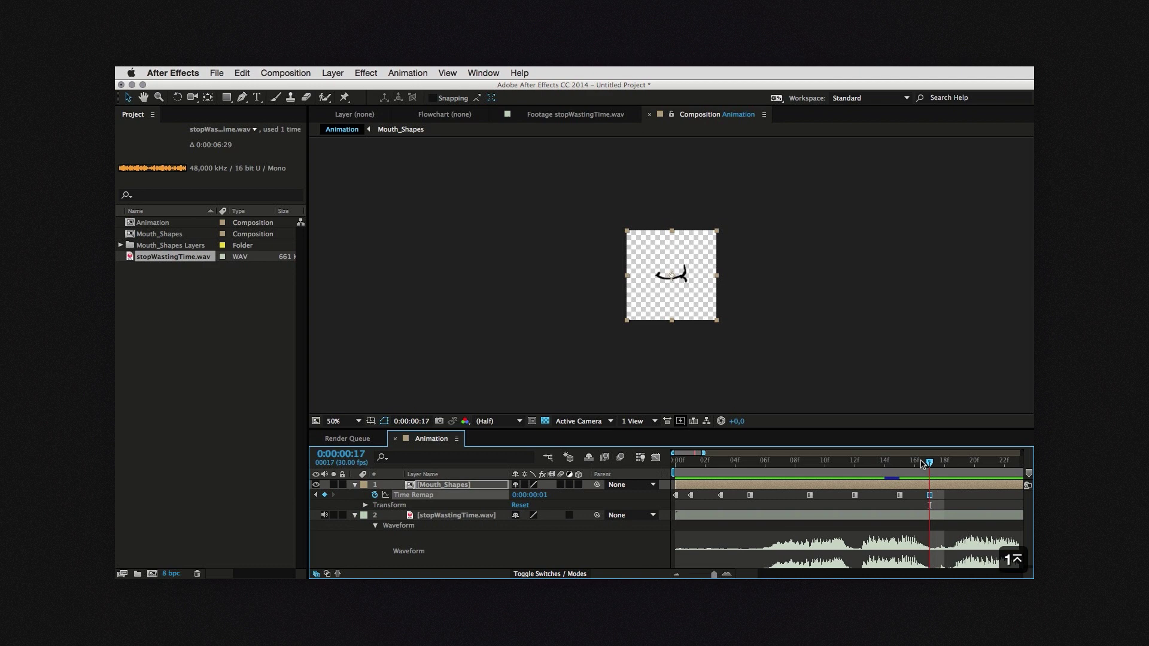
pyautogui.moveTo(922, 464); pyautogui.dragTo(961, 464)
pyautogui.press('pagedown')
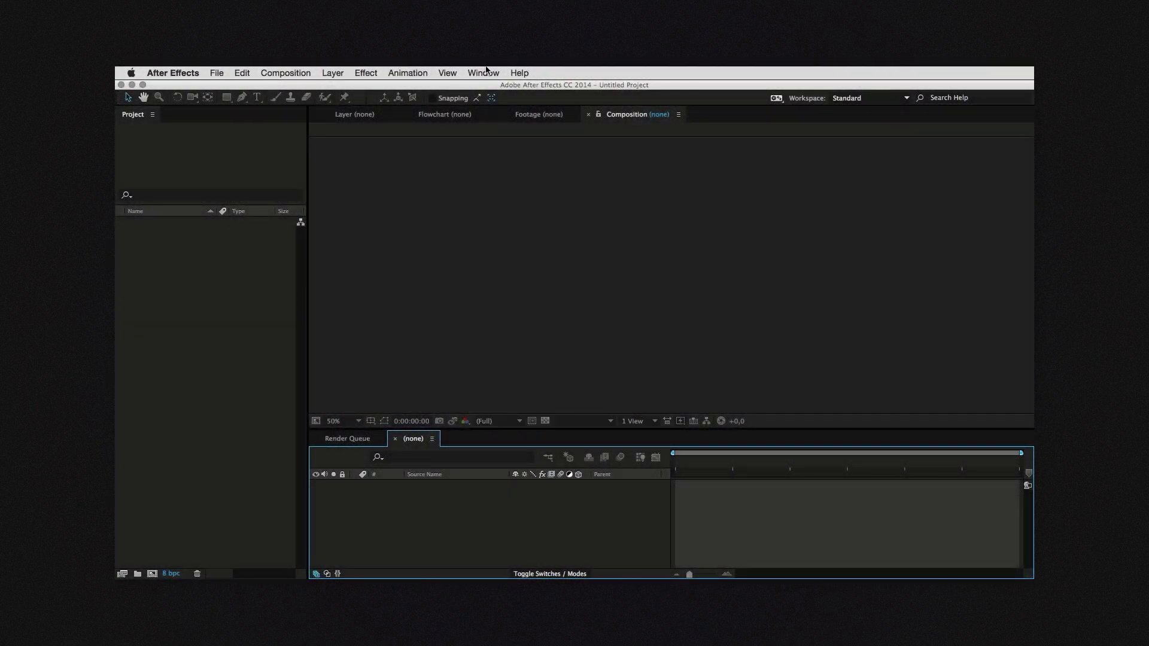
# Launch the lipsyncr_2-1.jsxbin script panel from the Window menu
pyautogui.click(485, 73)
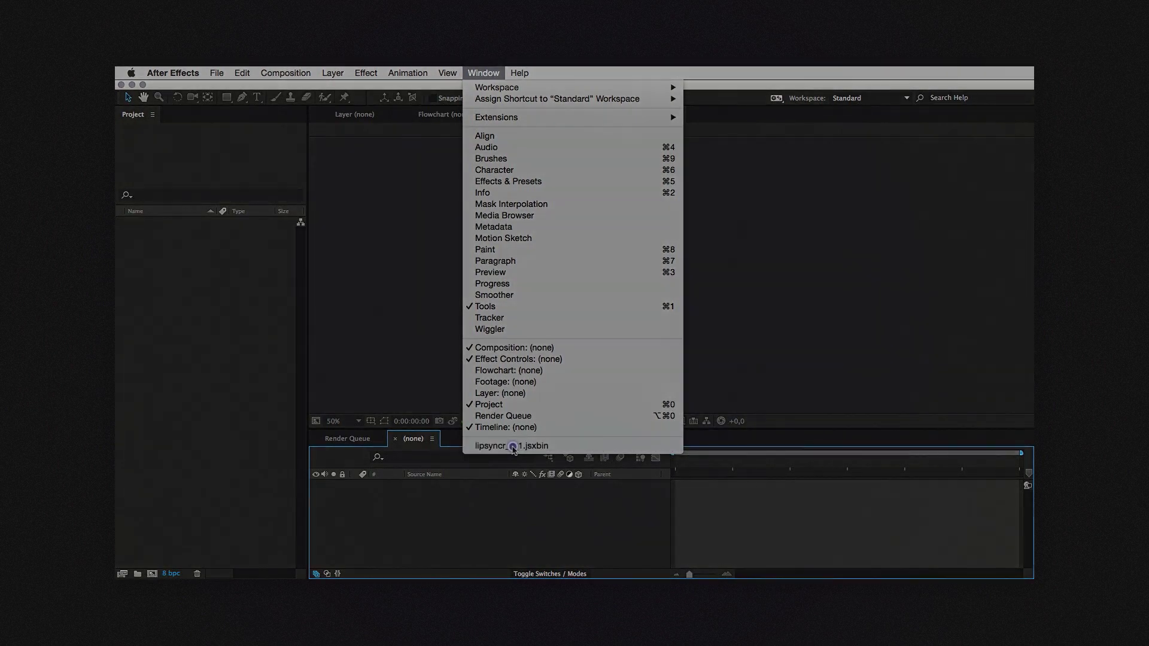
pyautogui.click(512, 446)
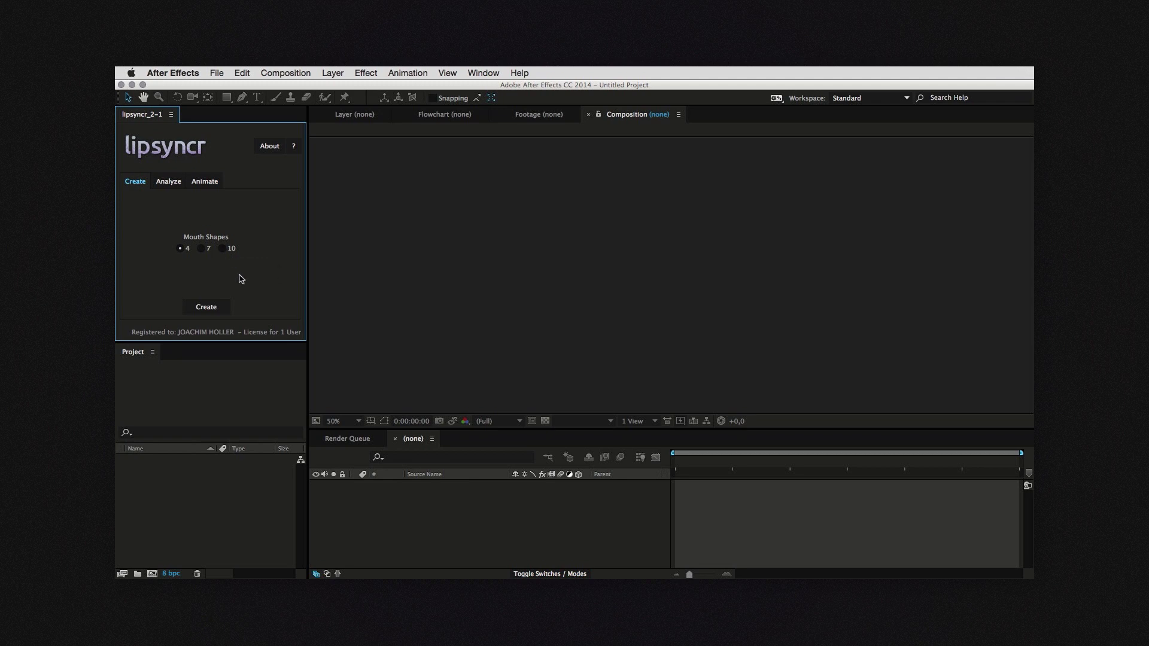
# Generate and play the 4-shape template MouthComp 2, then switch lipsyncr to 10 mouth shapes
pyautogui.click(215, 307)
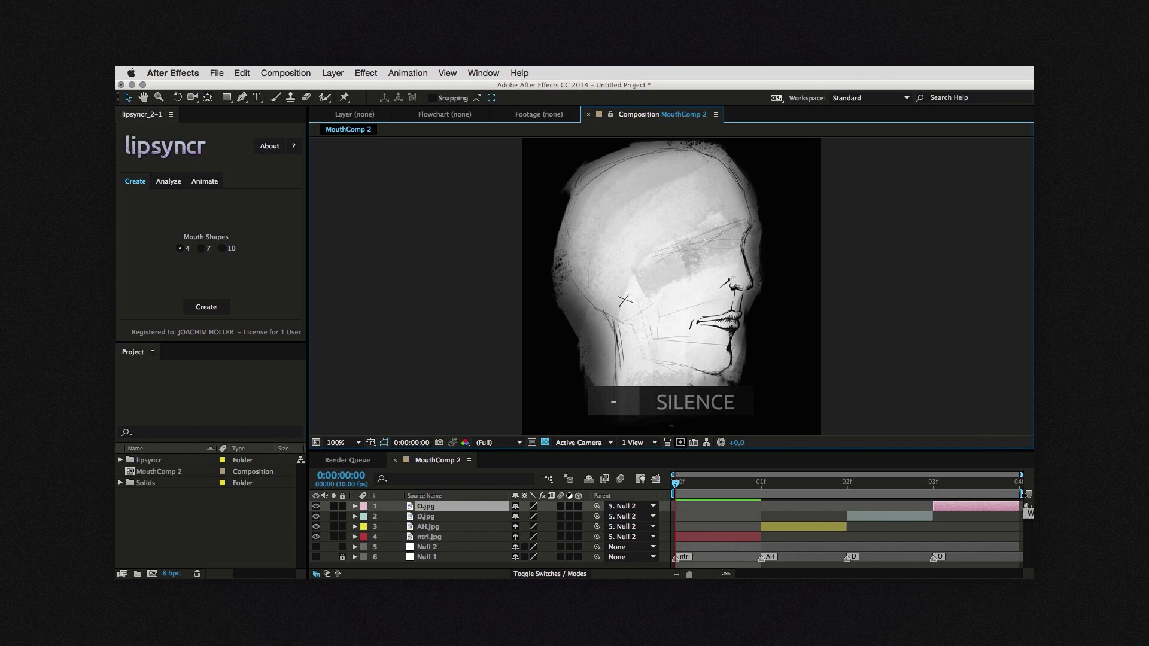
pyautogui.press('space')
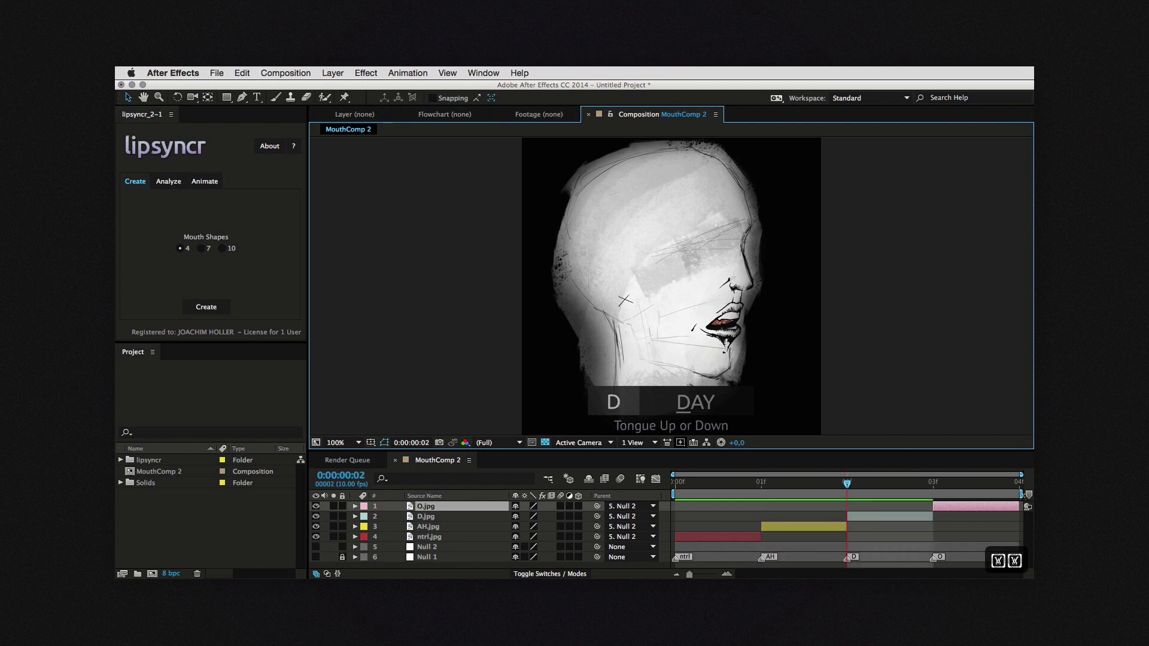
pyautogui.press('space')
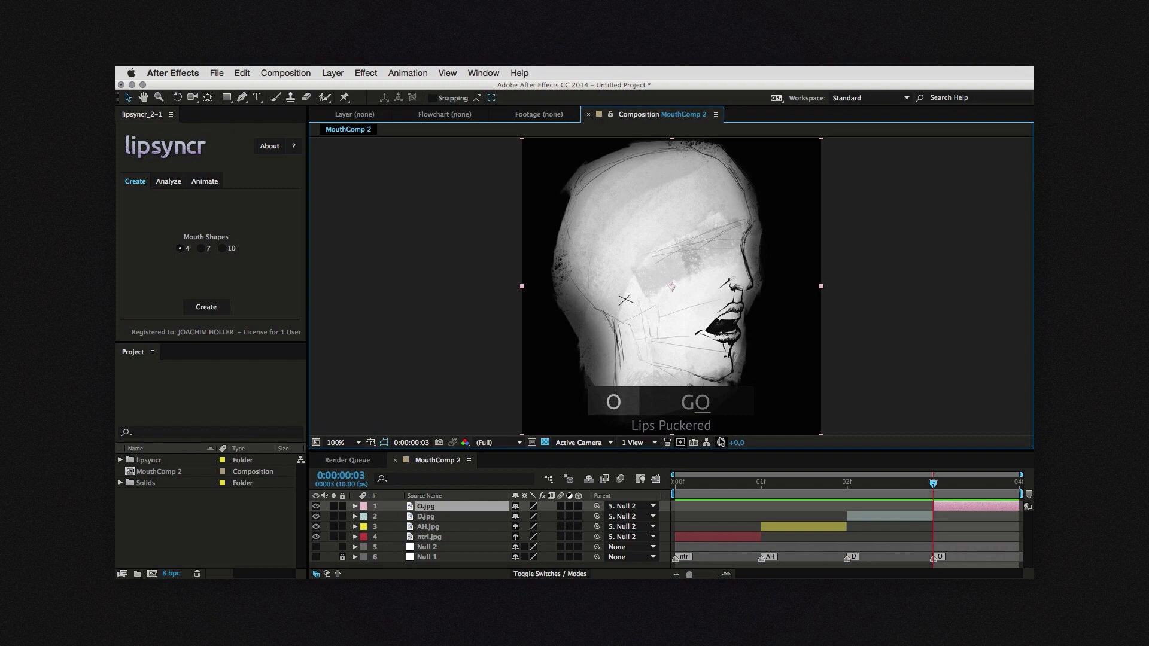
pyautogui.click(842, 486)
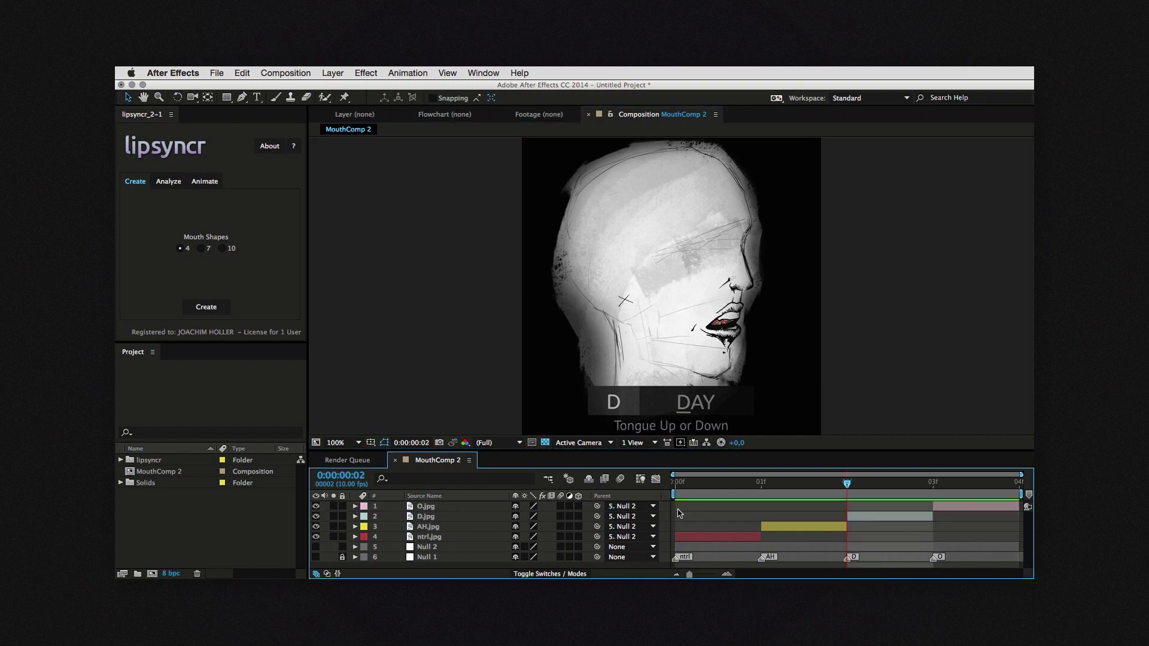
pyautogui.click(223, 248)
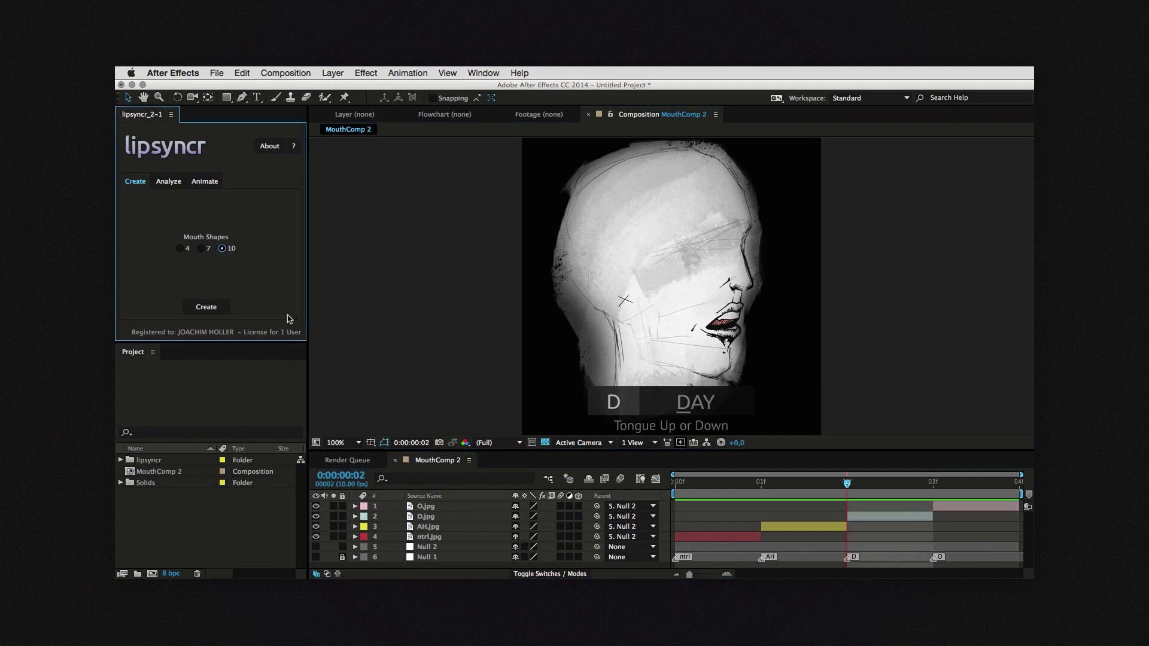
# Build the ten-shape MouthComp 3 and scrub through its first frames to preview the mouths
pyautogui.click(211, 308)
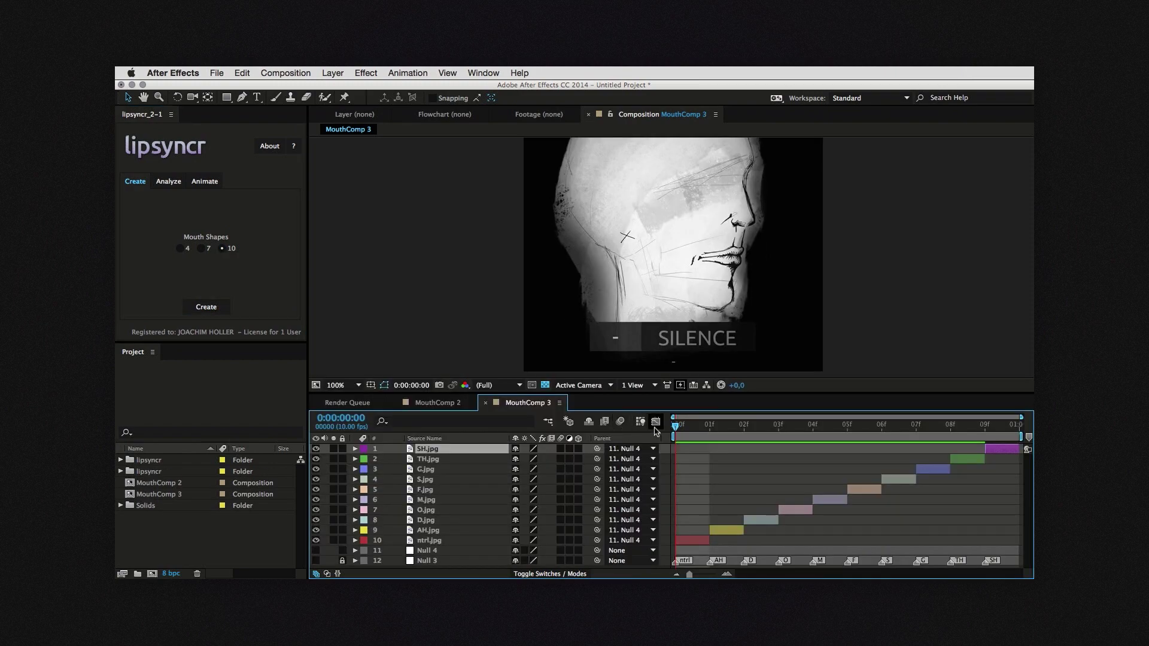
pyautogui.moveTo(676, 426); pyautogui.dragTo(1005, 442)
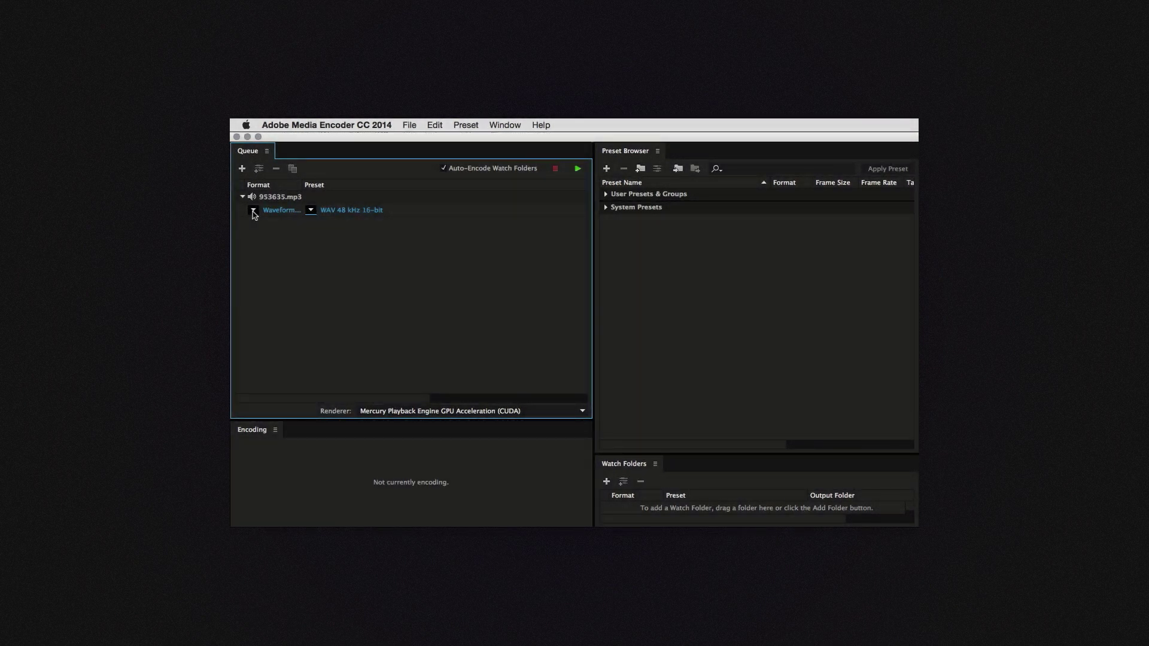
# Set 953635.mp3 to mono 16000 Hz Waveform Audio and apply the imported Lipsyncr WAV Preset
pyautogui.click(253, 211)
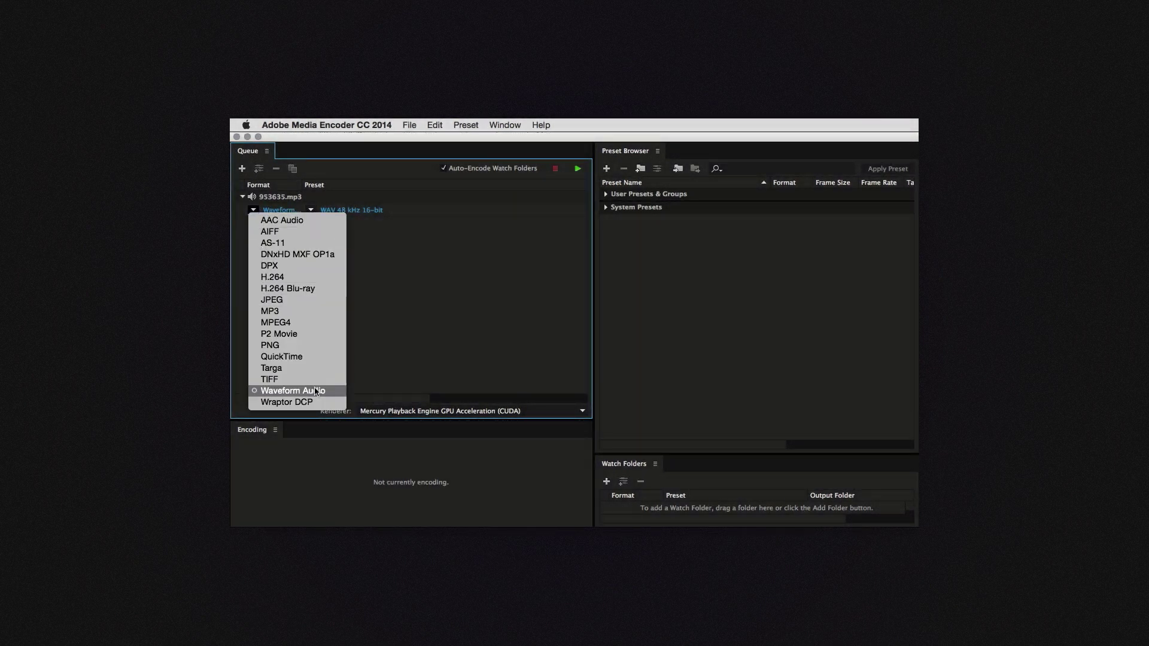
pyautogui.click(316, 391)
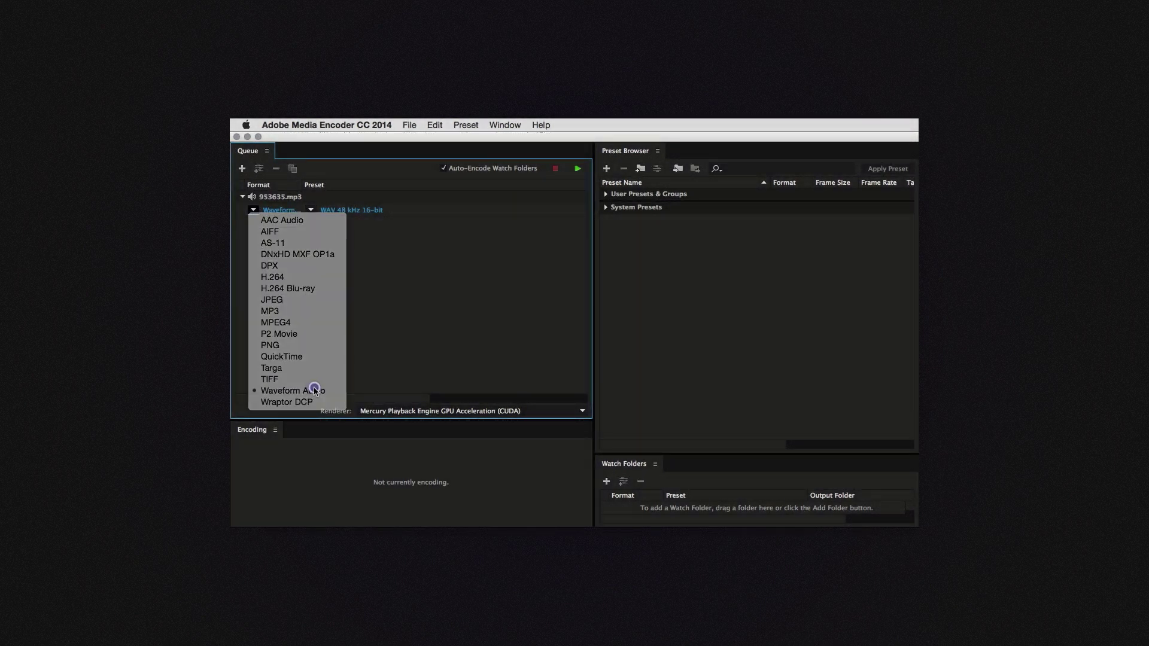
pyautogui.click(359, 210)
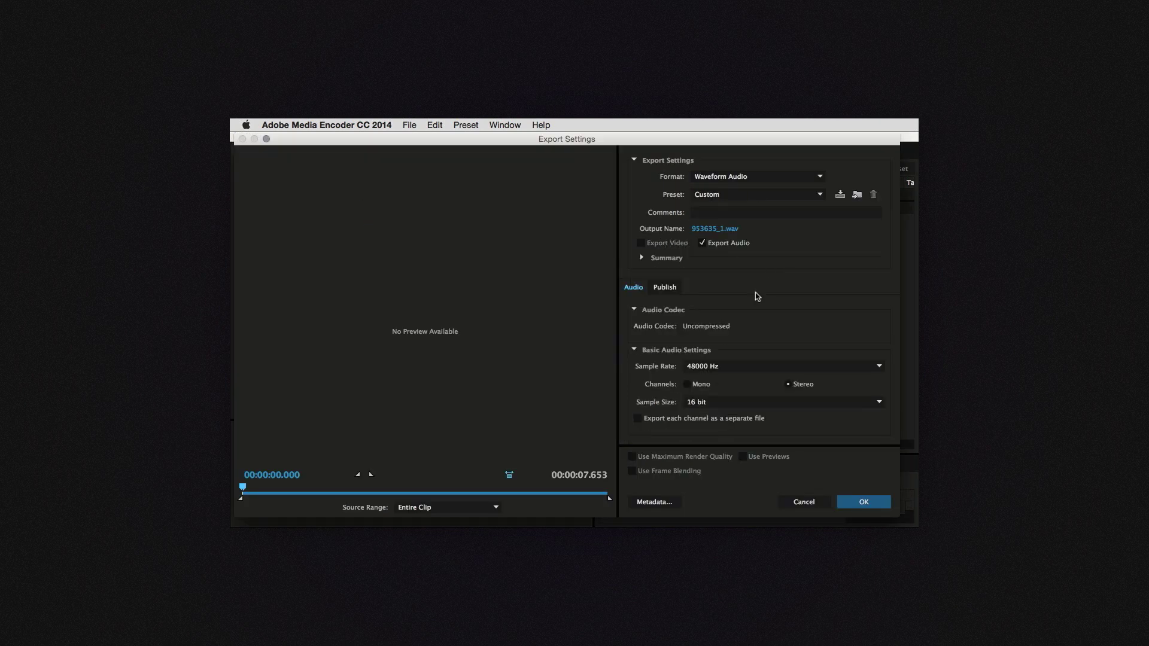
pyautogui.click(697, 384)
pyautogui.click(718, 365)
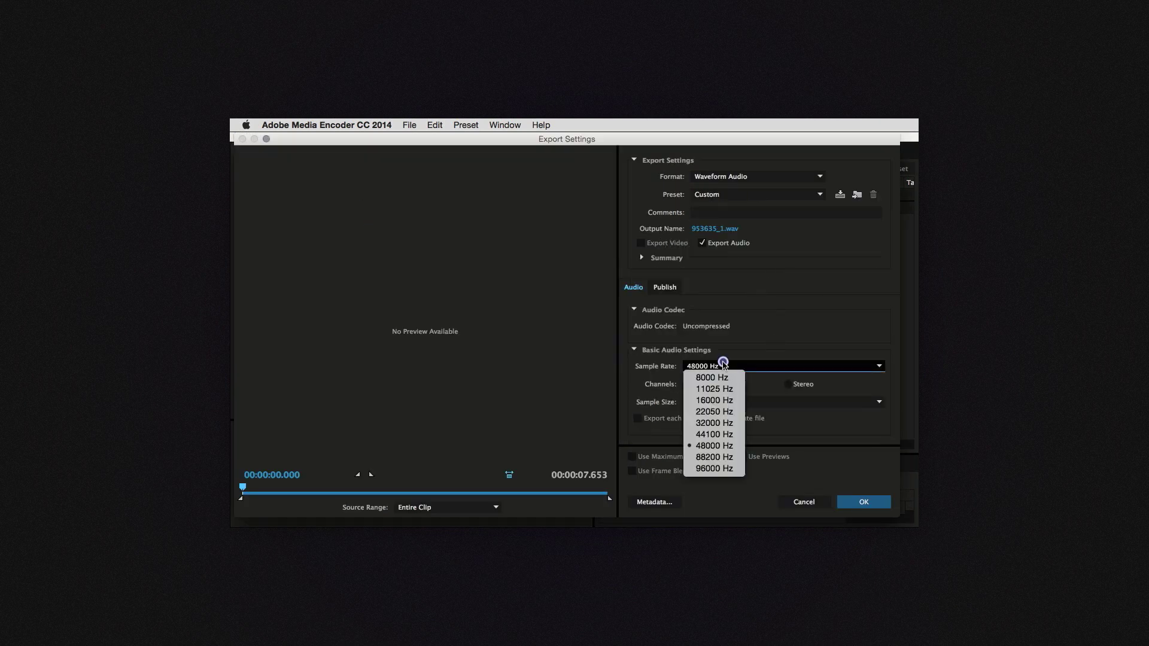
pyautogui.click(722, 406)
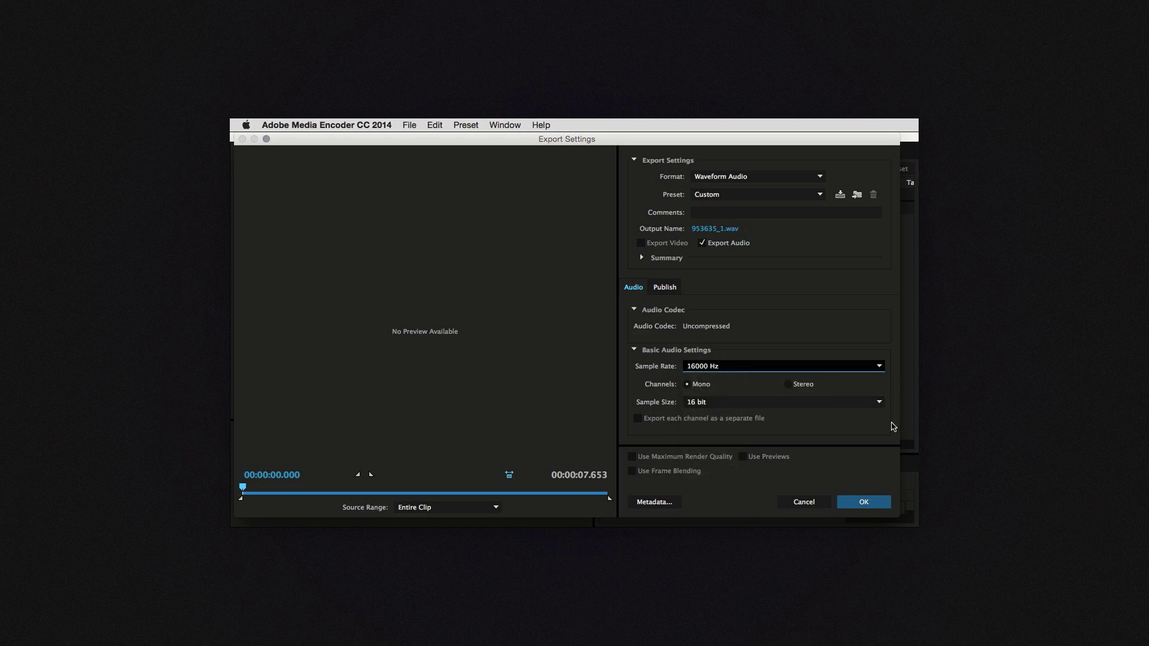
pyautogui.click(869, 506)
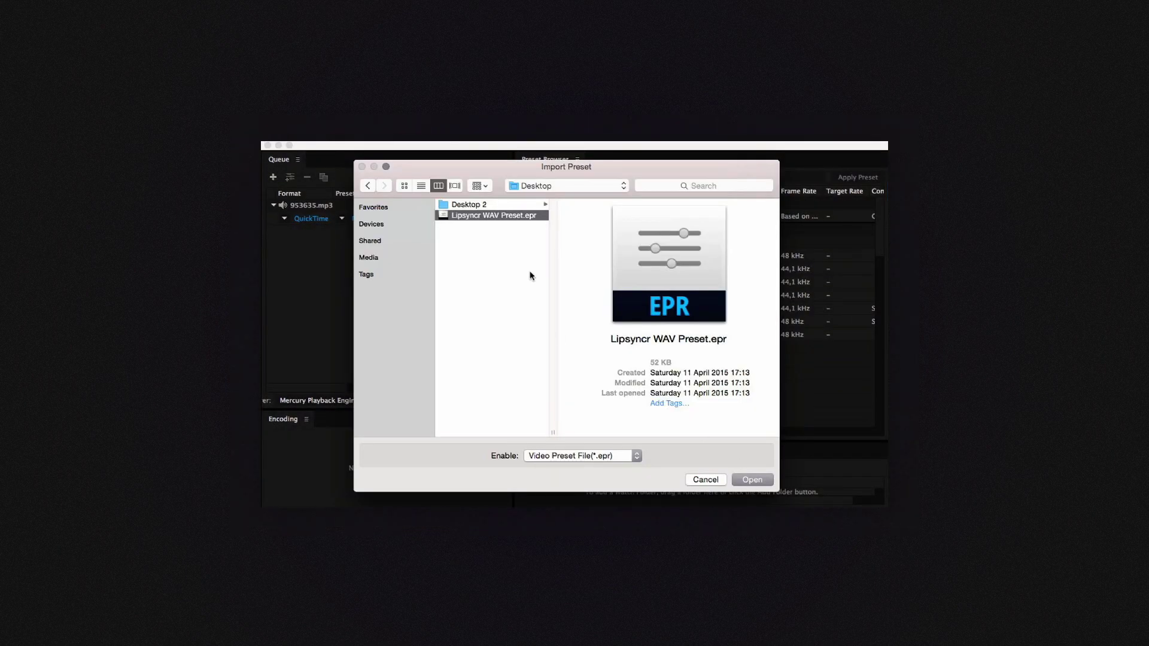
pyautogui.click(753, 480)
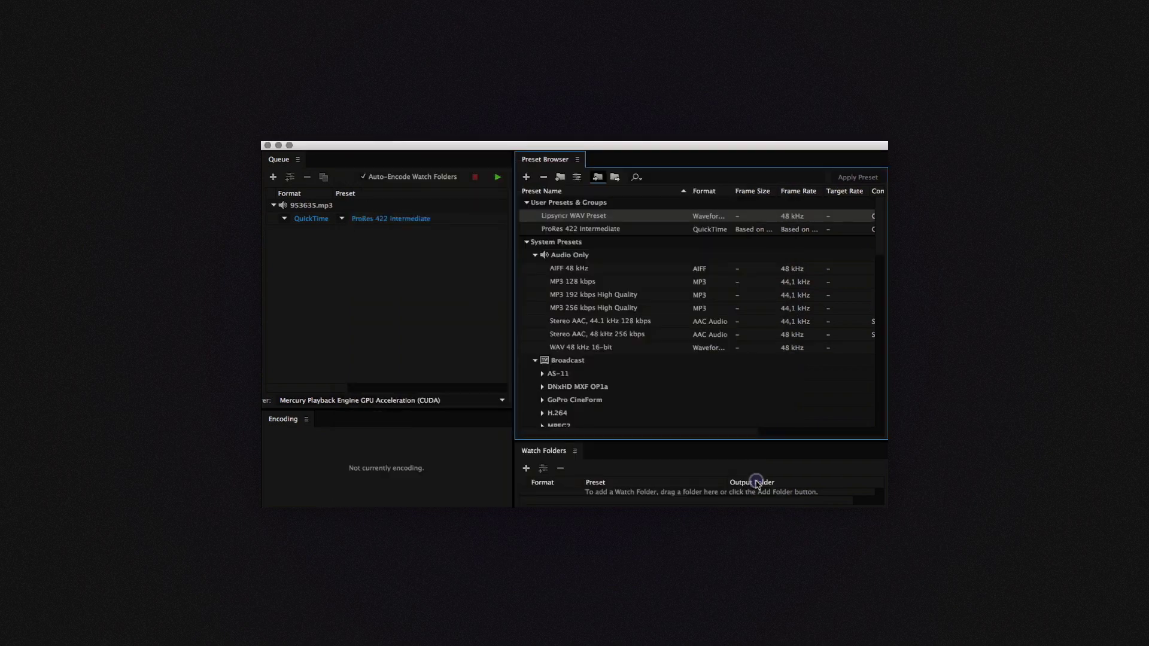
pyautogui.moveTo(586, 220); pyautogui.dragTo(376, 218)
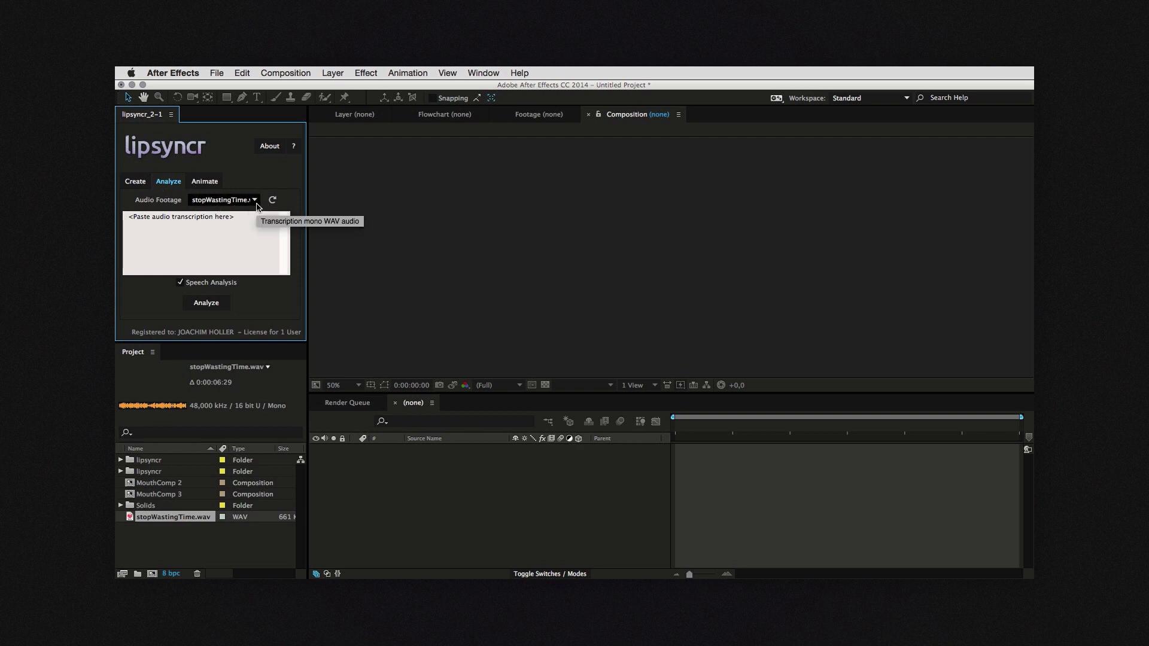
# Review lipsyncr's audio footage options and open stopWastingTime.wav in the footage viewer
pyautogui.click(255, 203)
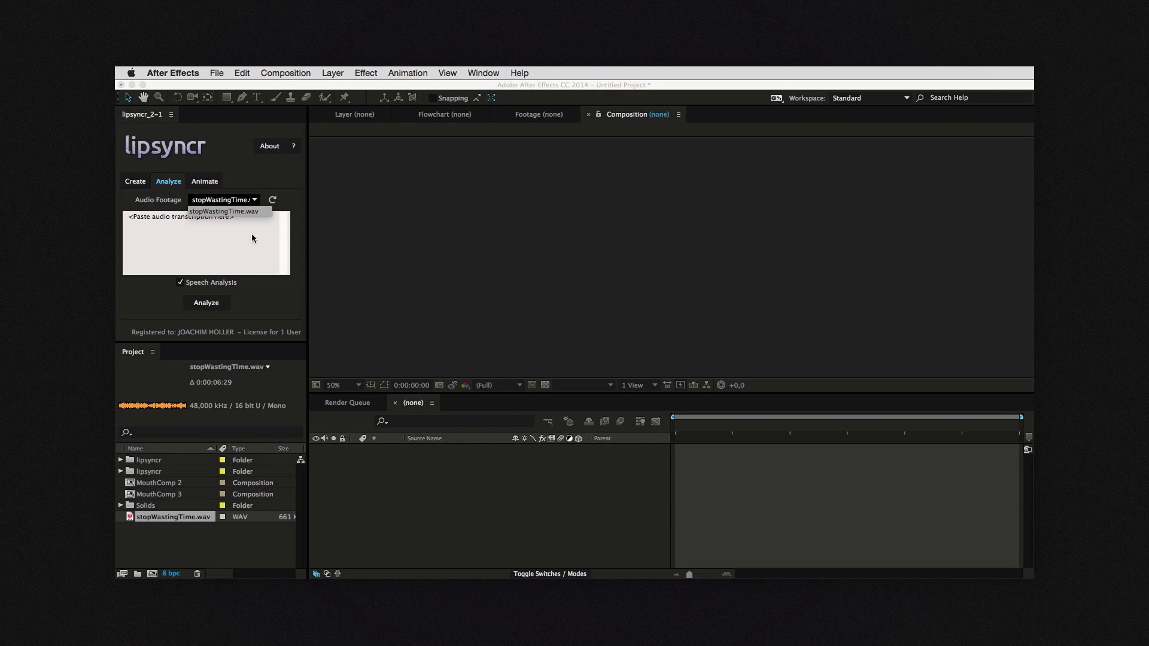
pyautogui.click(252, 234)
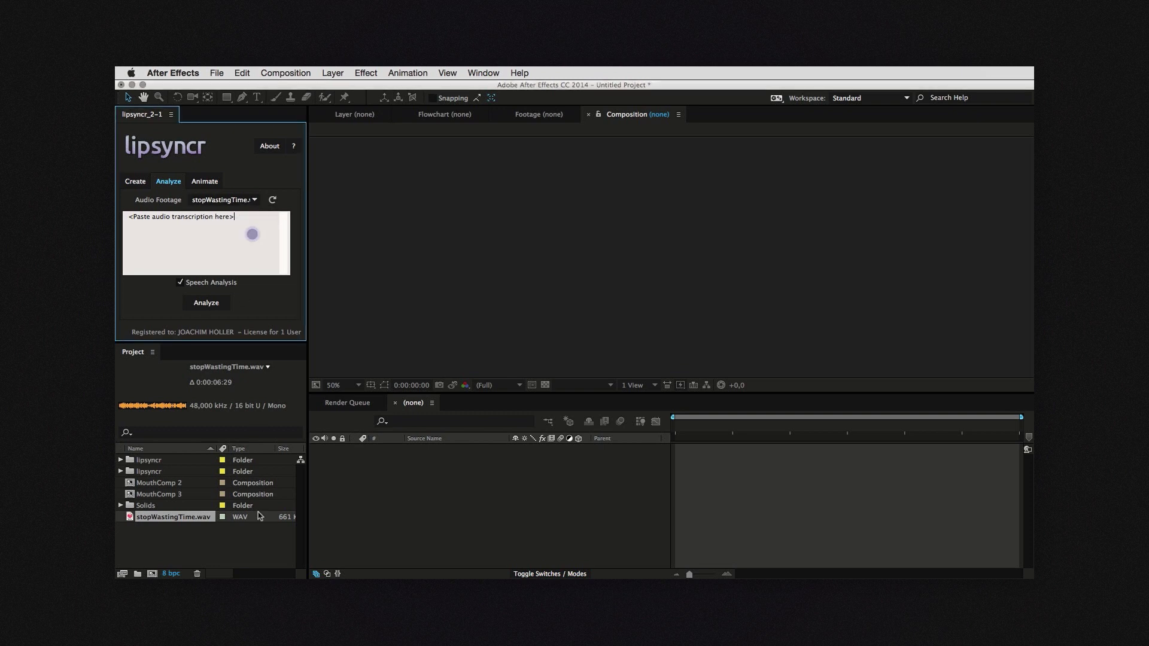
pyautogui.doubleClick(206, 519)
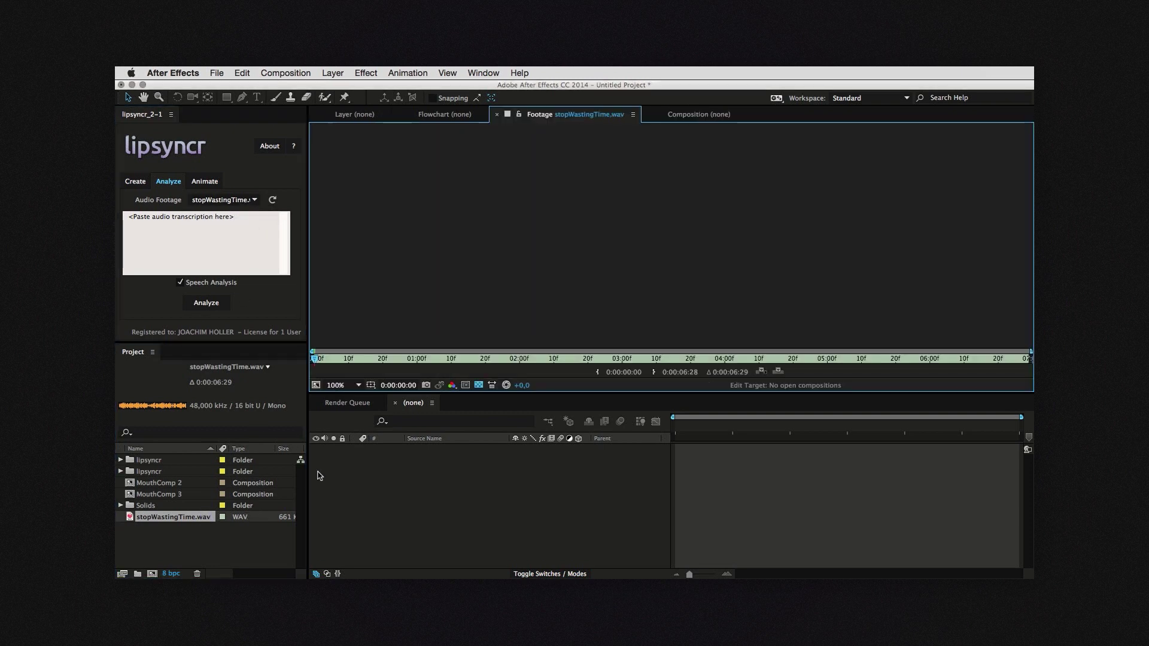
# Play the speech recording and copy the full transcript from the iA Writer note
pyautogui.press('KP_0')
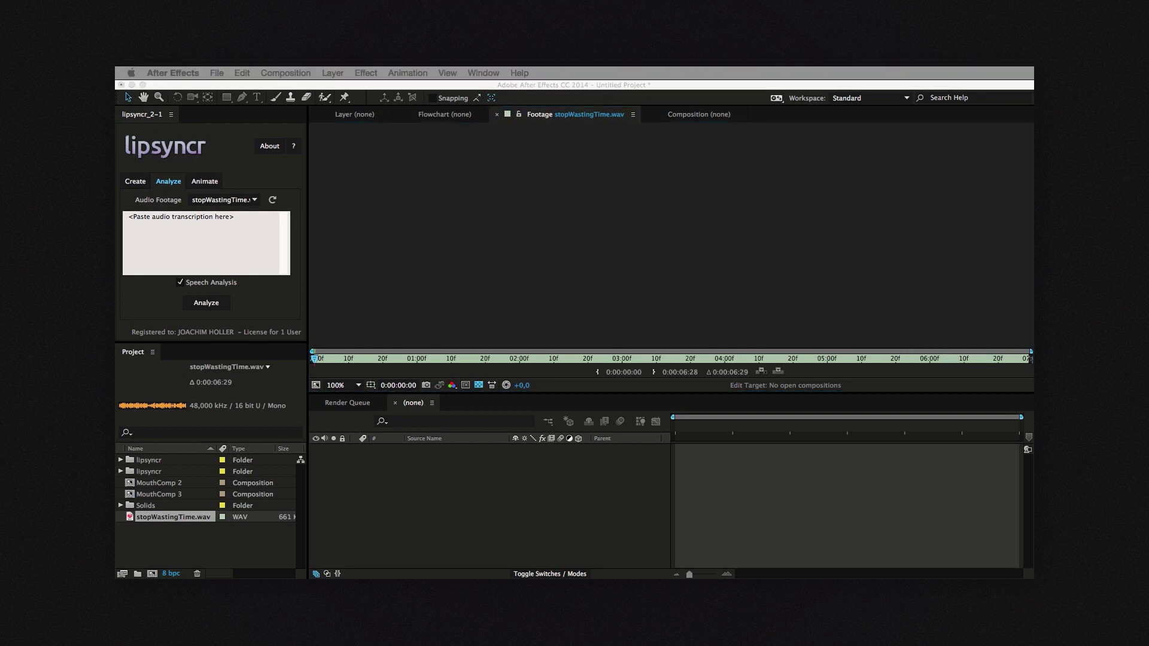
pyautogui.press('super+a')
pyautogui.press('super+c')
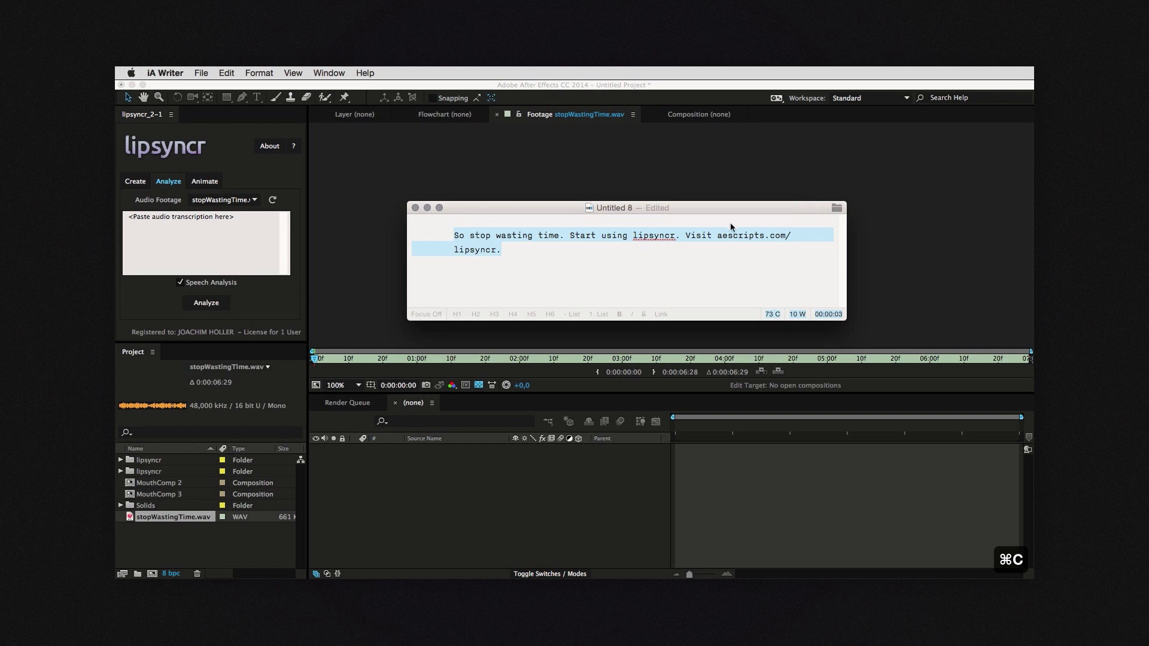
# Paste the speech transcript into lipsyncr's transcription field and run the analysis
pyautogui.doubleClick(734, 206)
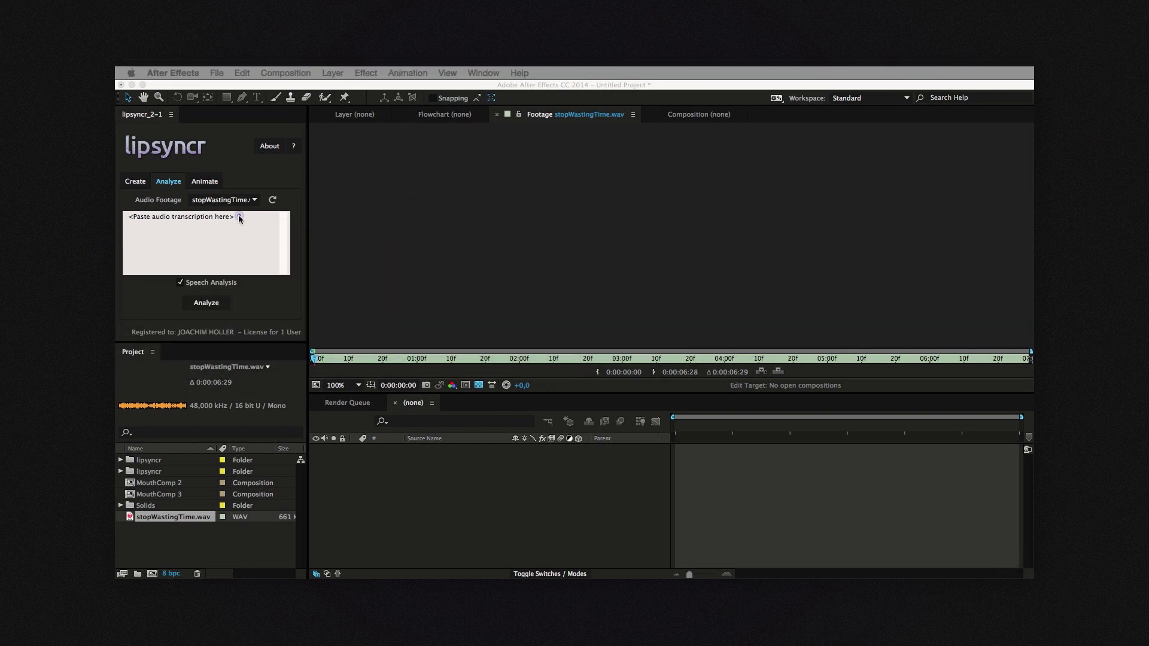
pyautogui.click(144, 218)
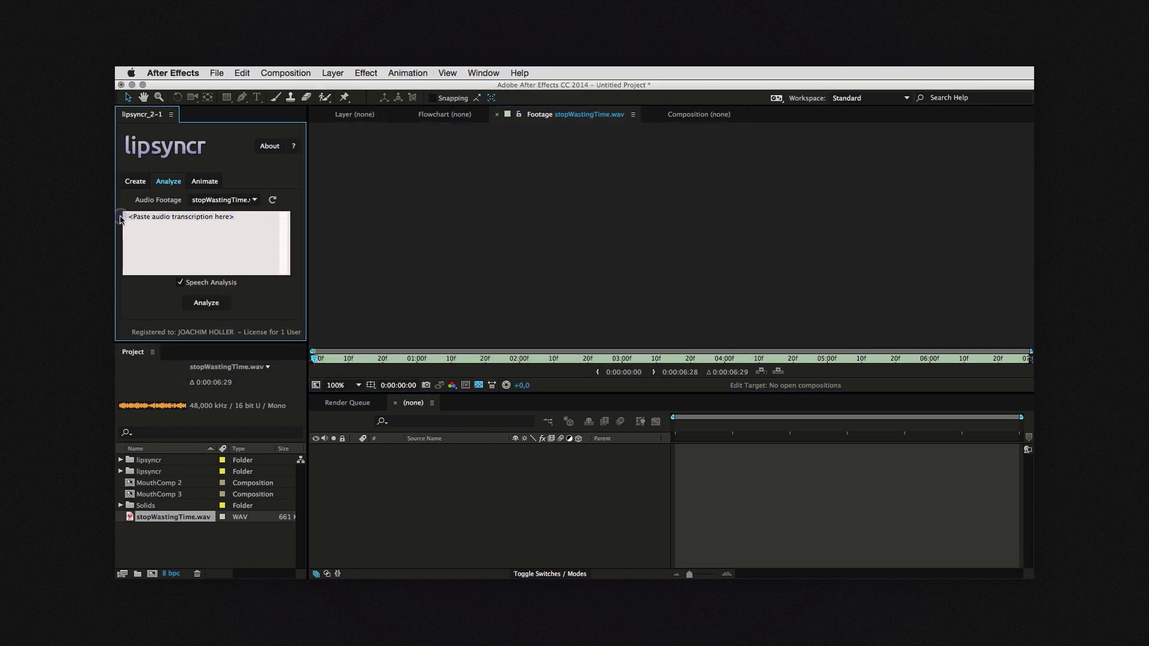
pyautogui.press('super+v')
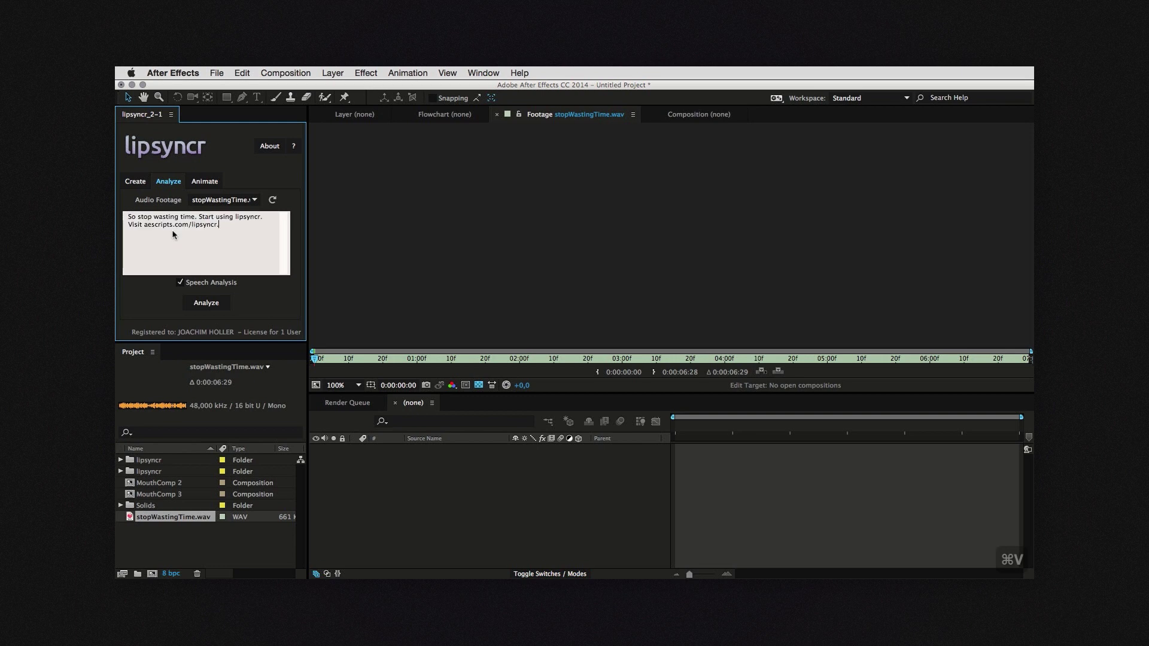
pyautogui.click(206, 304)
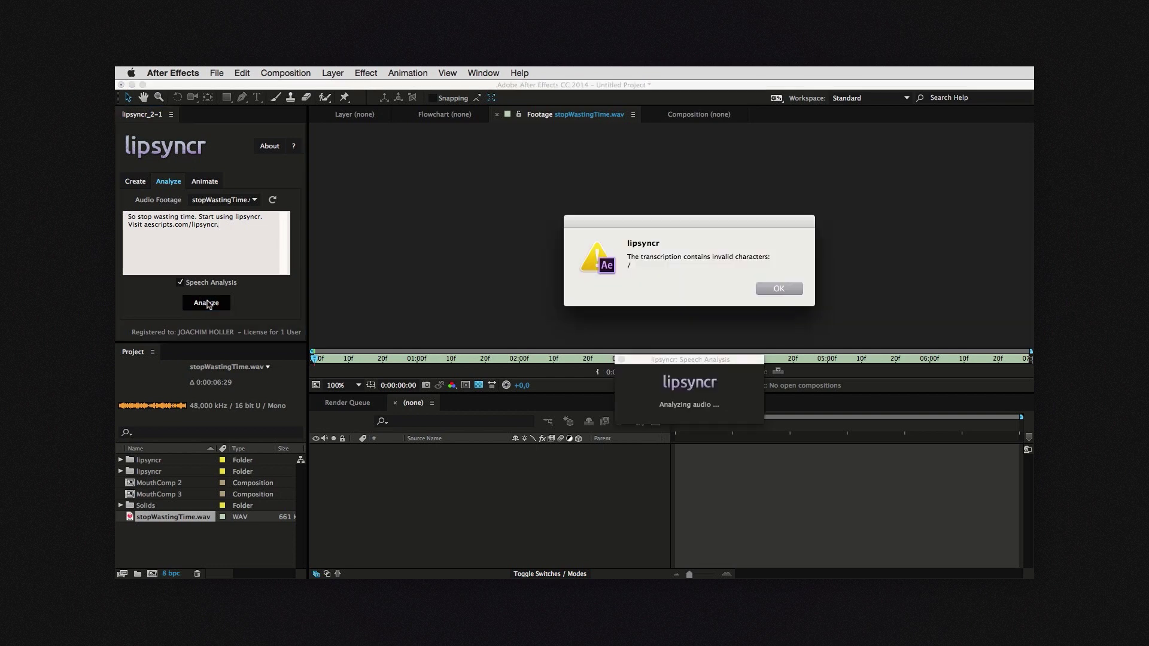
# Replace '/' with 'slash' in the transcription and rerun analysis, recognizing 11 of 11 words
pyautogui.click(778, 289)
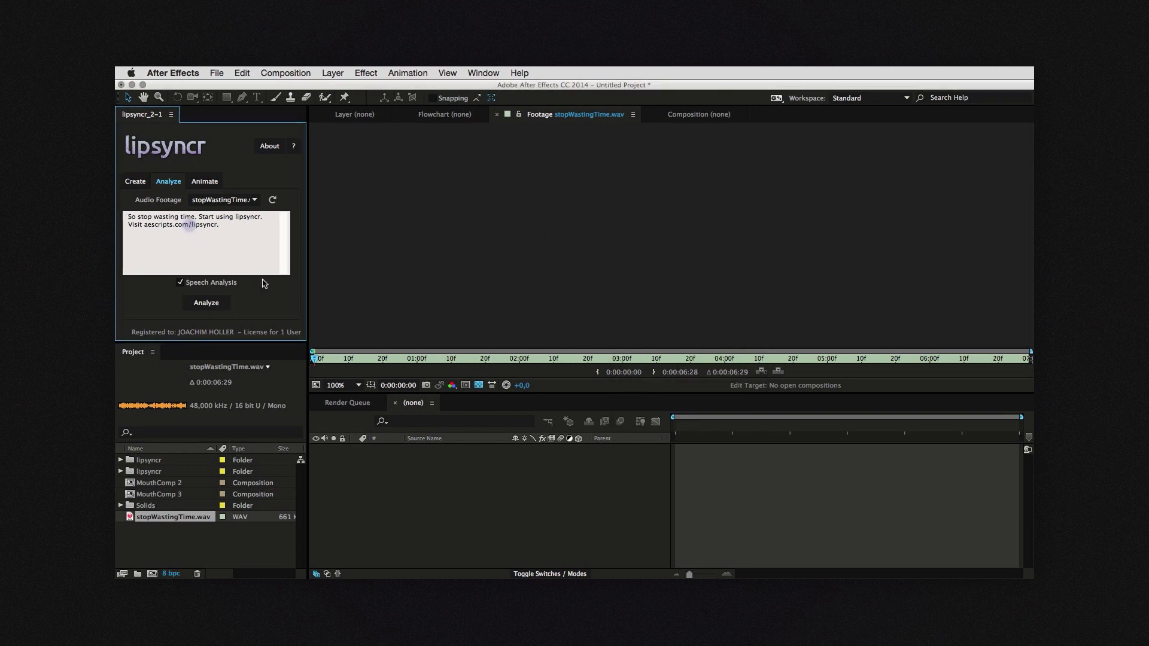
pyautogui.write('slash')
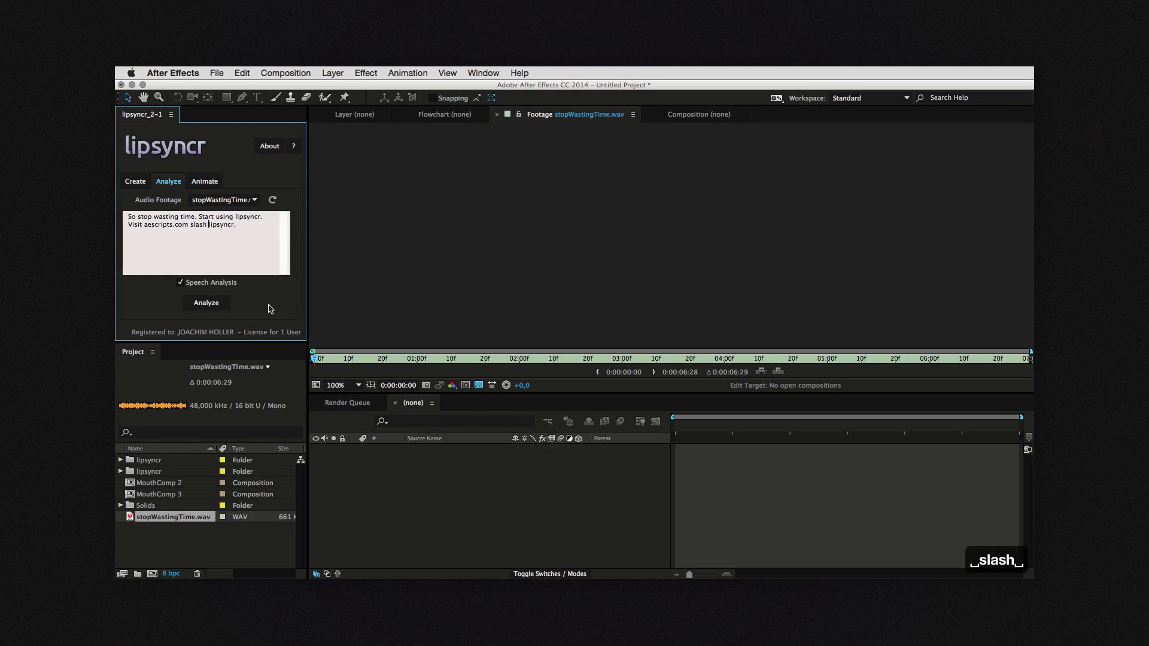
pyautogui.click(227, 305)
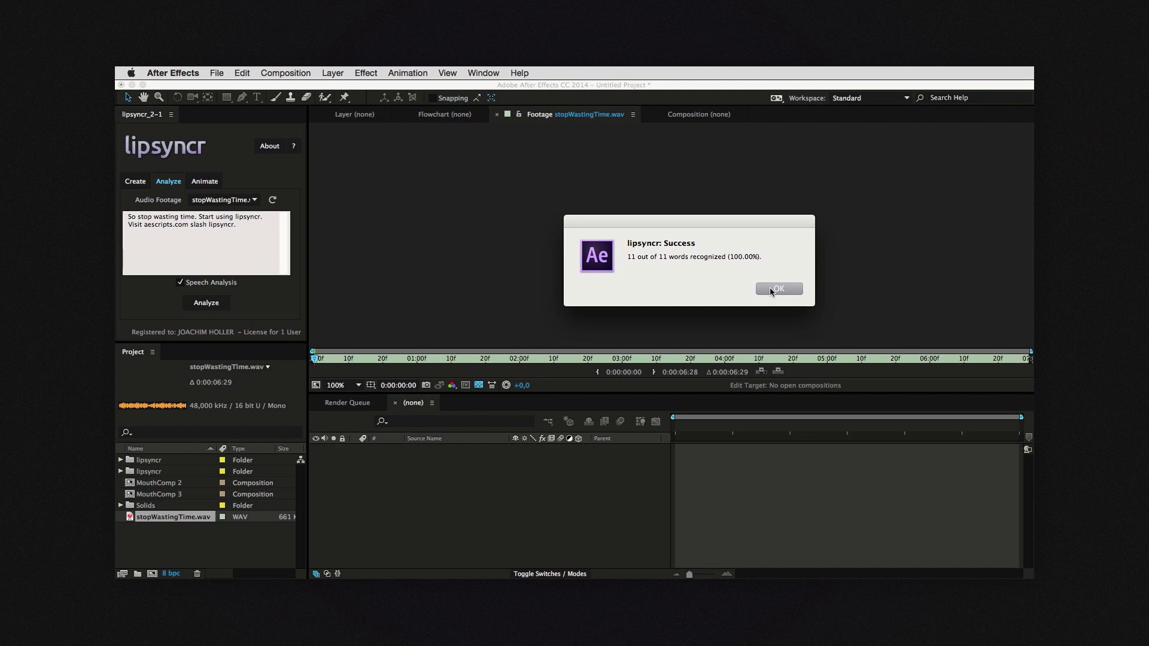
pyautogui.click(771, 290)
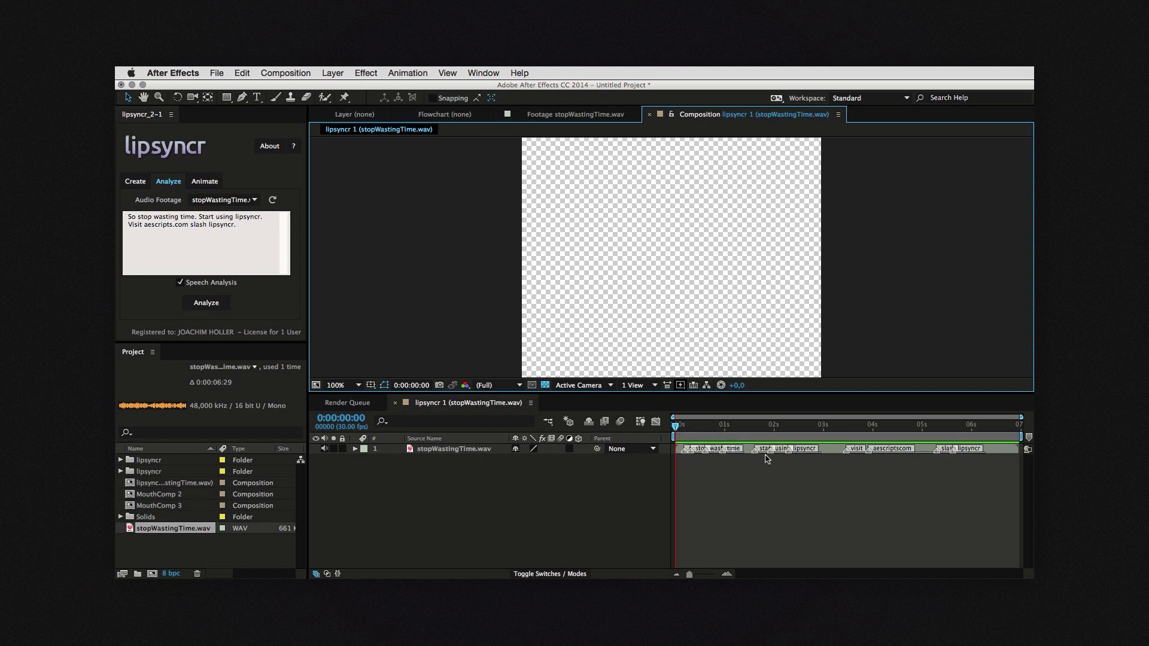
pyautogui.click(703, 472)
pyautogui.press('0')
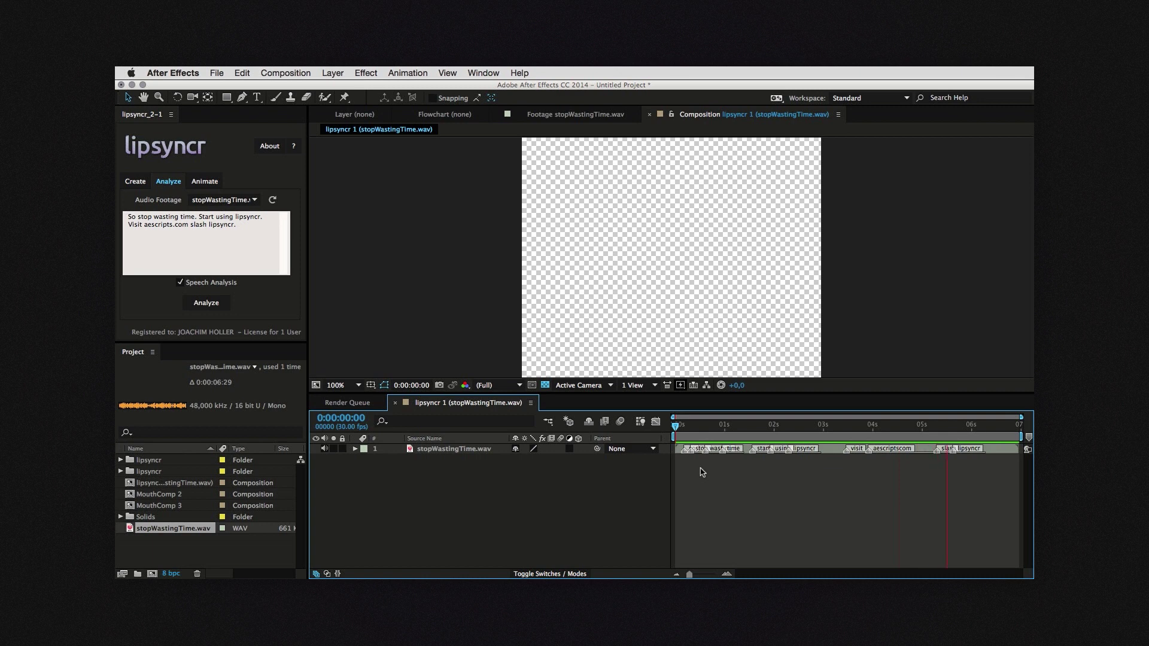
pyautogui.press('0')
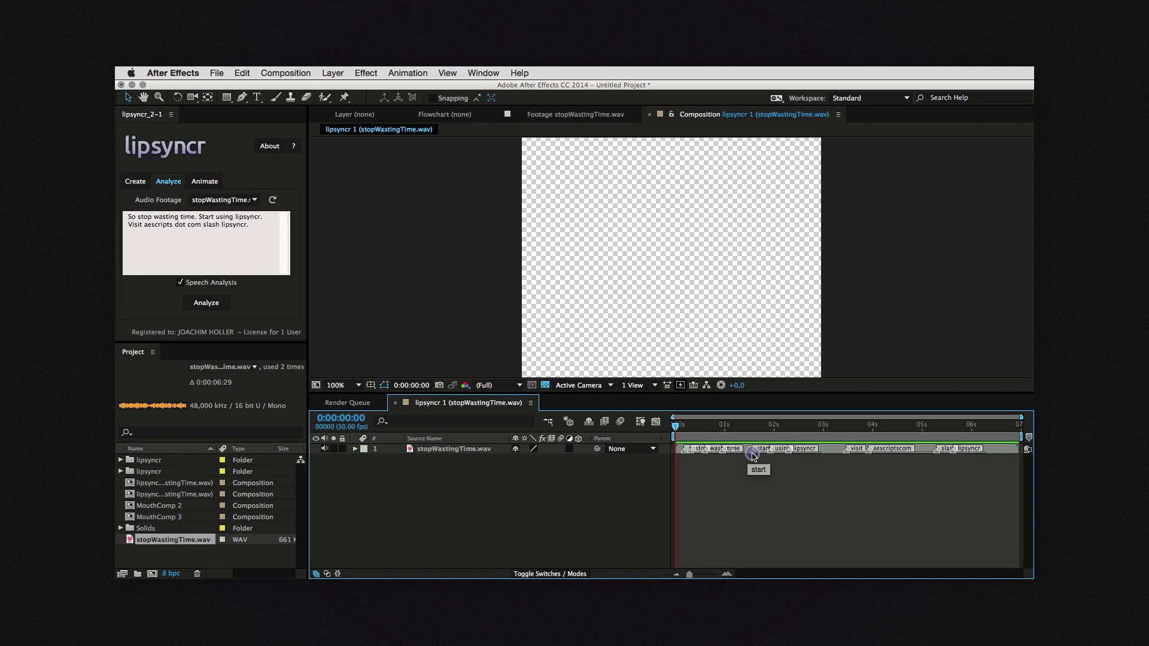
# Open the 'start' word marker's settings and edit its duration to 0:00:00:22
pyautogui.doubleClick(753, 454)
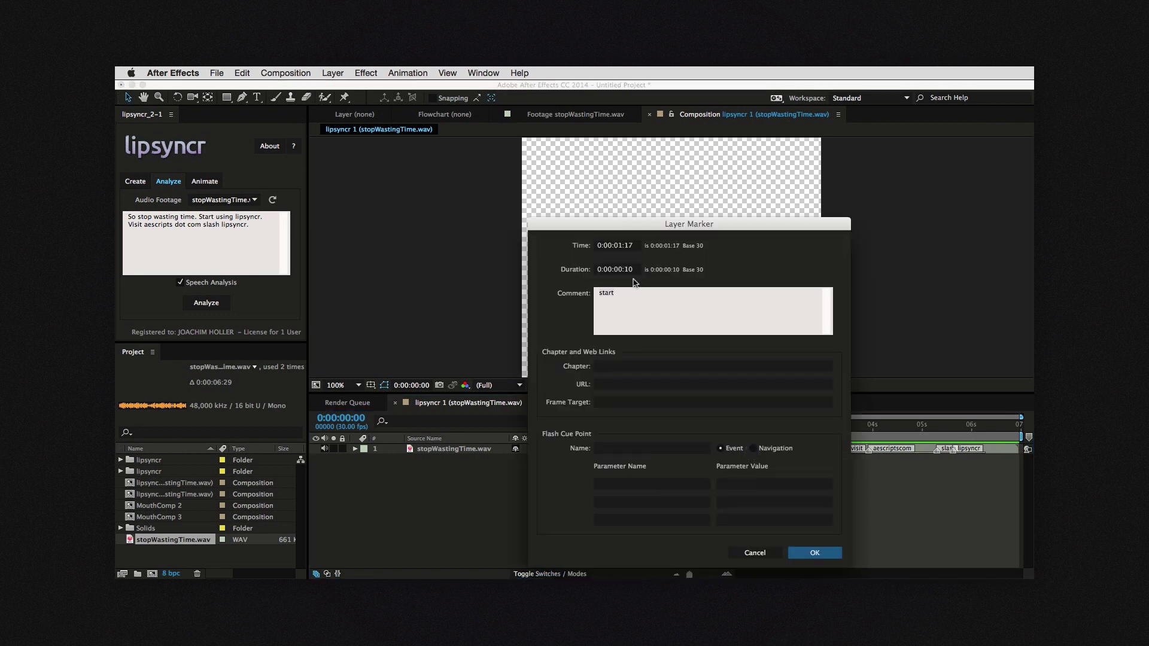
pyautogui.moveTo(723, 226); pyautogui.dragTo(565, 229)
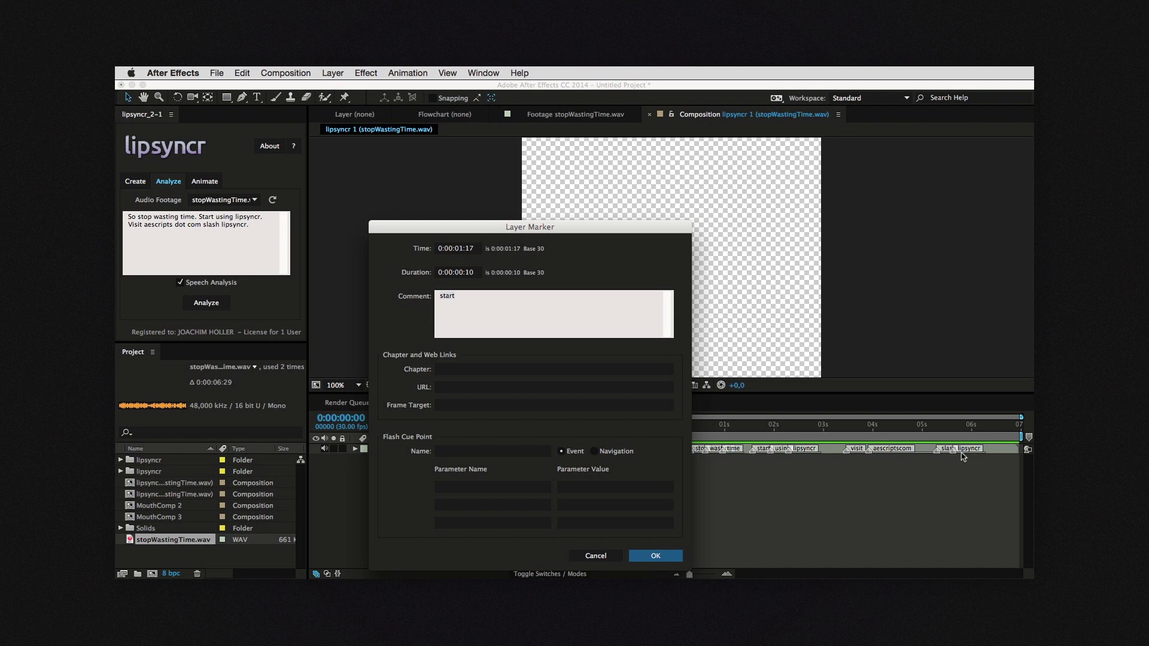
pyautogui.click(471, 276)
# Confirm the 'start' marker's new duration of 22 frames
pyautogui.write('22')
pyautogui.press('Return')
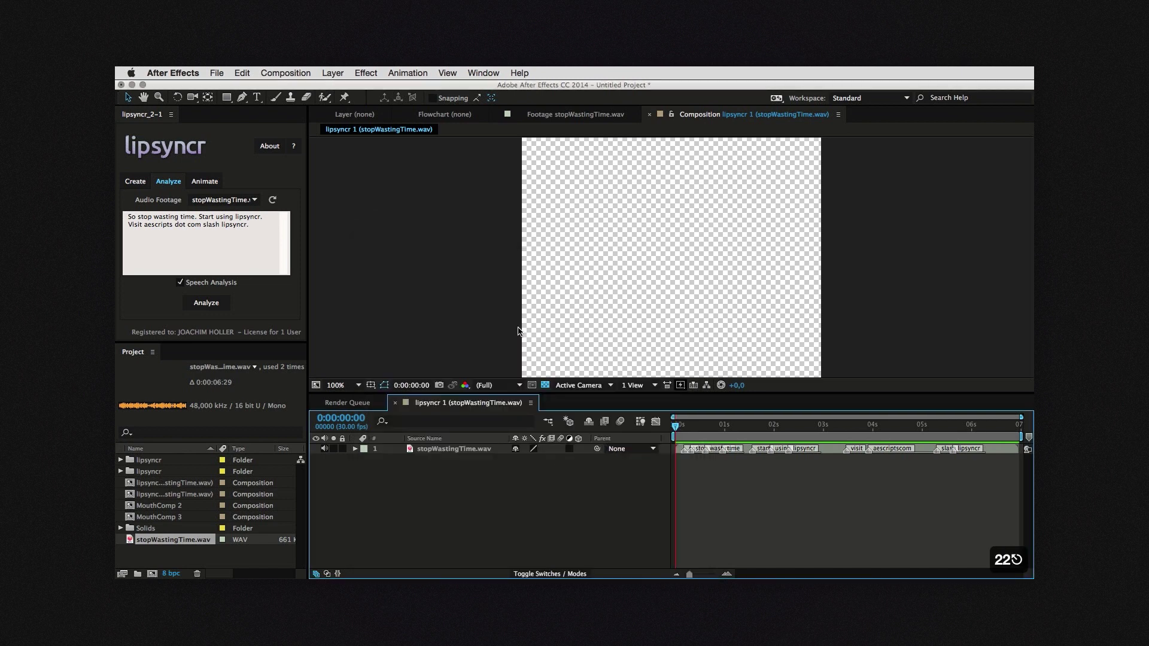
pyautogui.scroll(4, 881, 493)
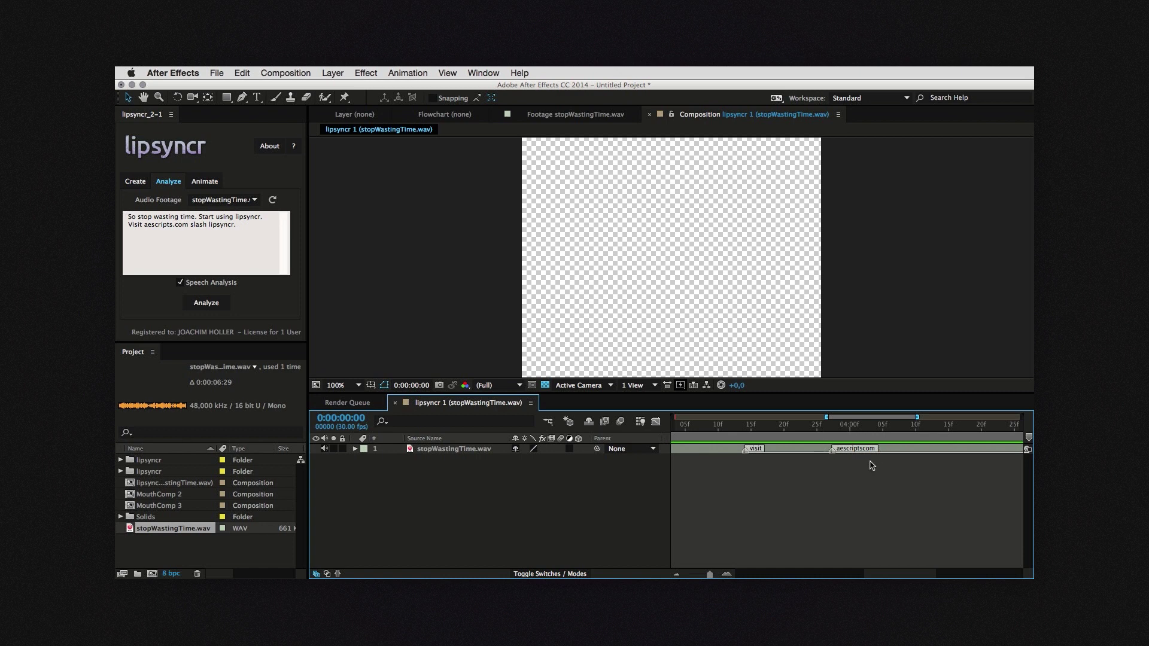
# Insert 'dot' before 'com' in the transcript and re-run the speech analysis
pyautogui.click(174, 226)
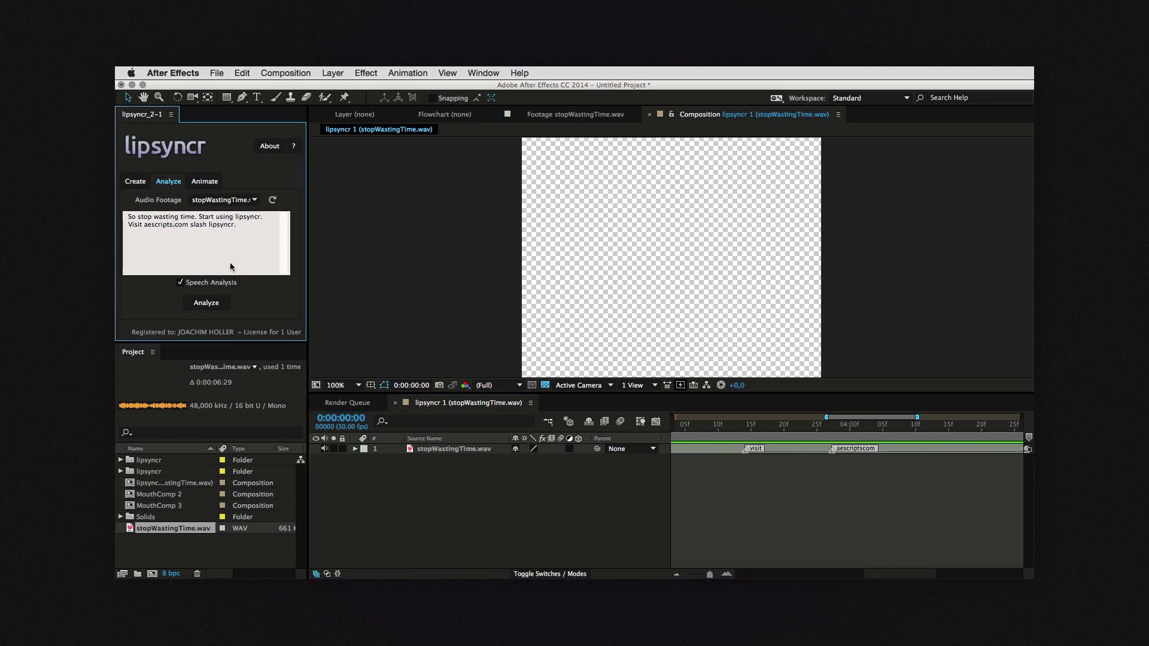
pyautogui.write('dot')
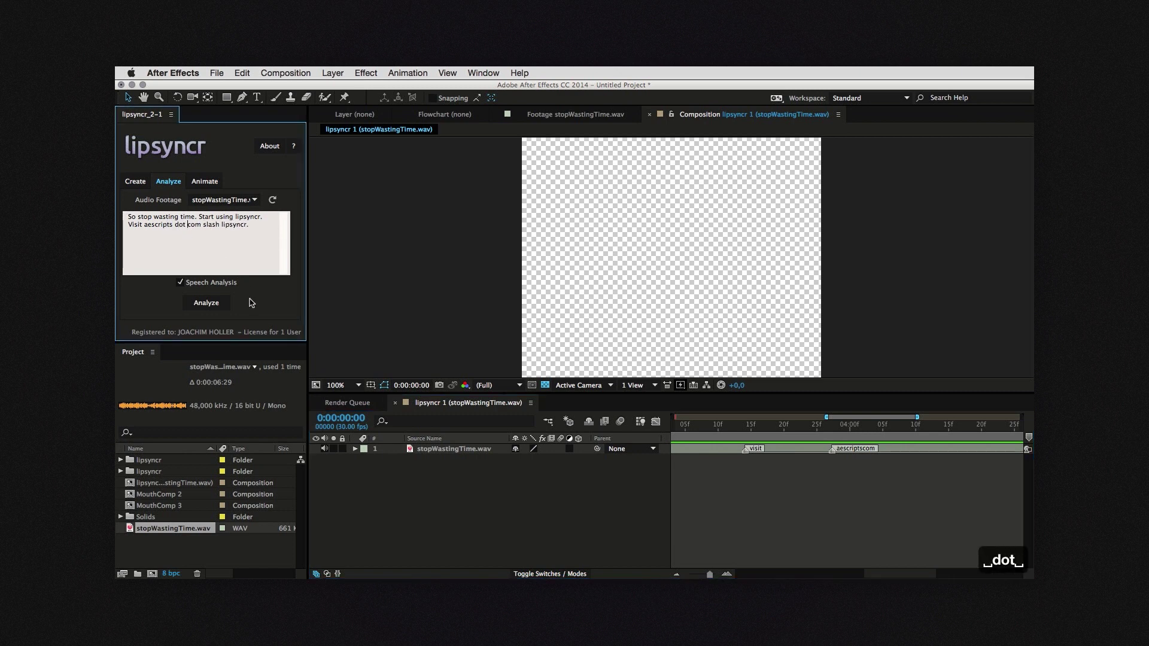
pyautogui.click(215, 302)
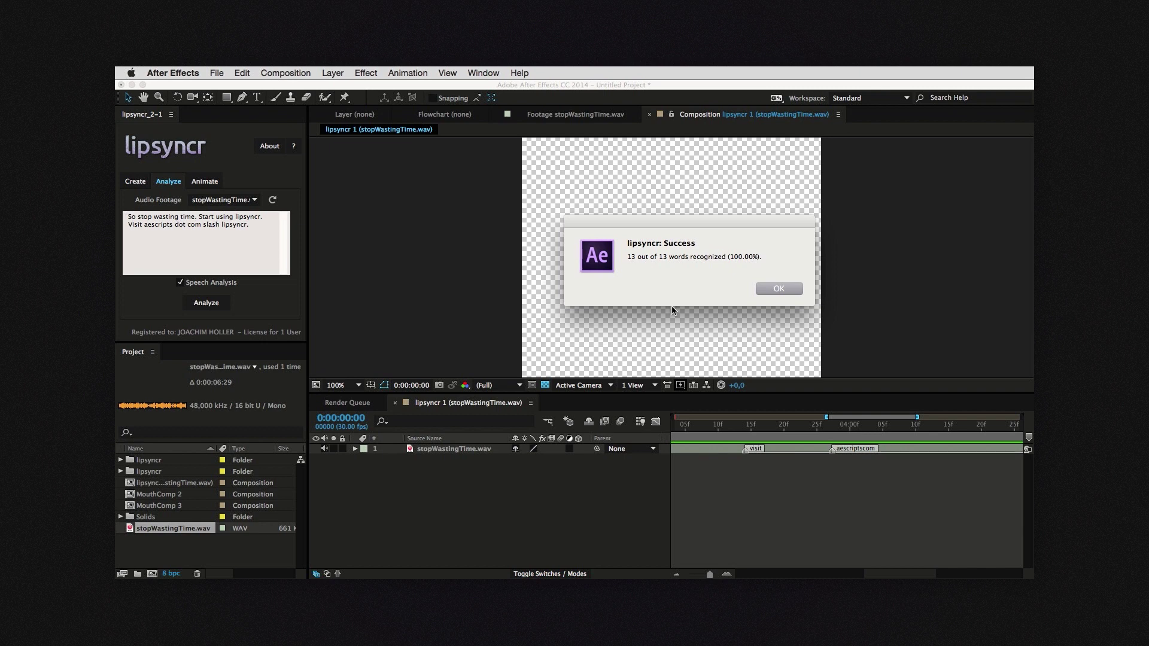
# Dismiss the 13-of-13 success alert and zoom the timeline to the markers near four seconds
pyautogui.click(780, 290)
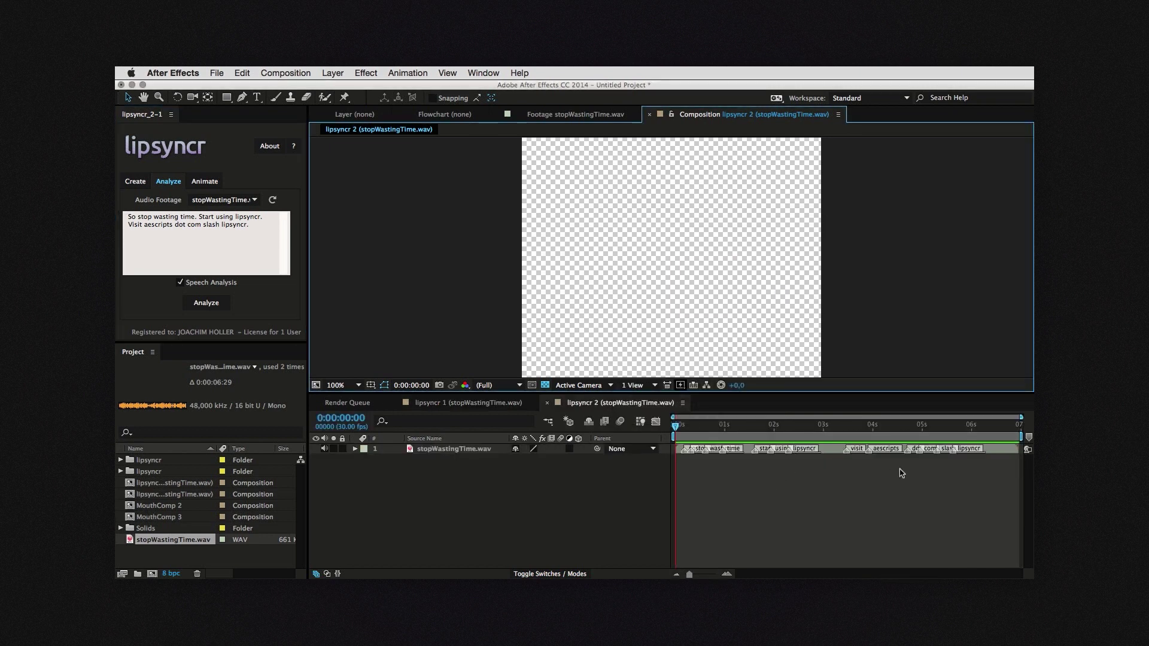
pyautogui.scroll(2, 931, 466)
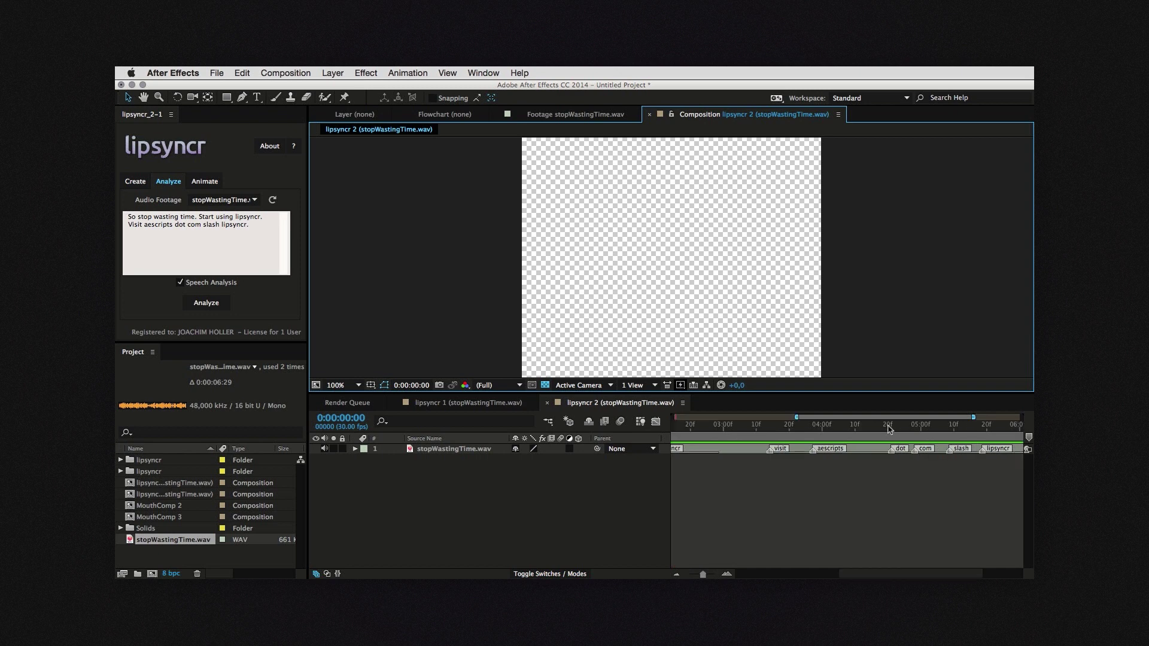
pyautogui.click(889, 427)
pyautogui.click(780, 427)
# Reveal the audio layer's waveform and scrub back toward the start of the speech
pyautogui.click(755, 453)
pyautogui.scroll(-2, 756, 453)
pyautogui.press('l')
pyautogui.press('l')
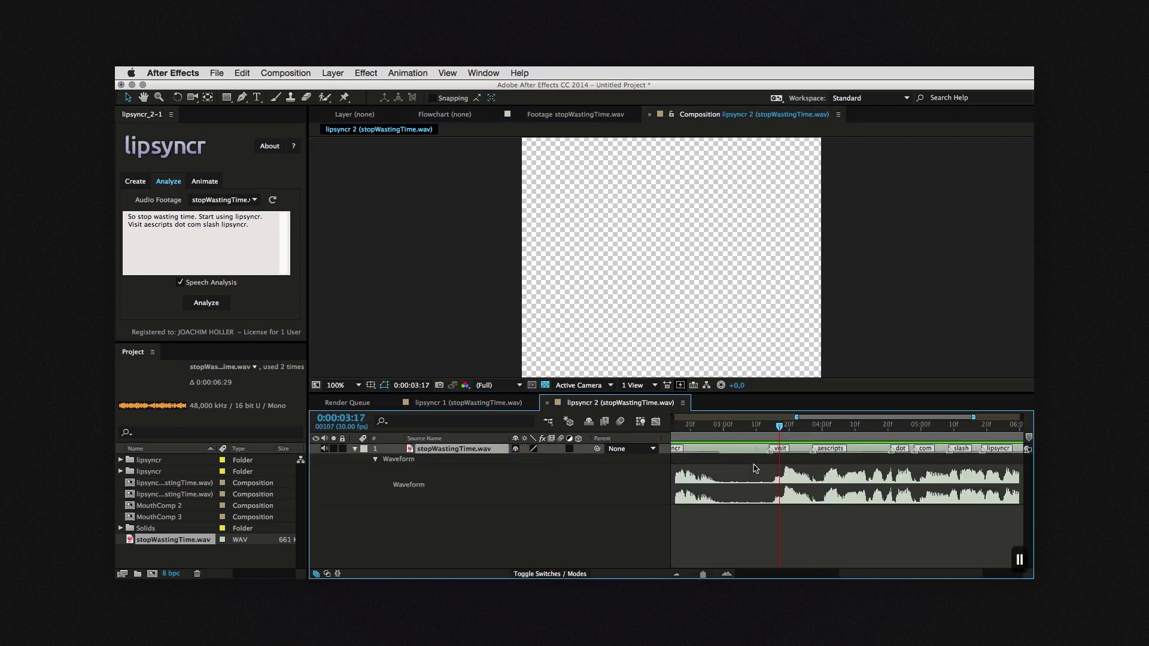
pyautogui.scroll(-1, 753, 515)
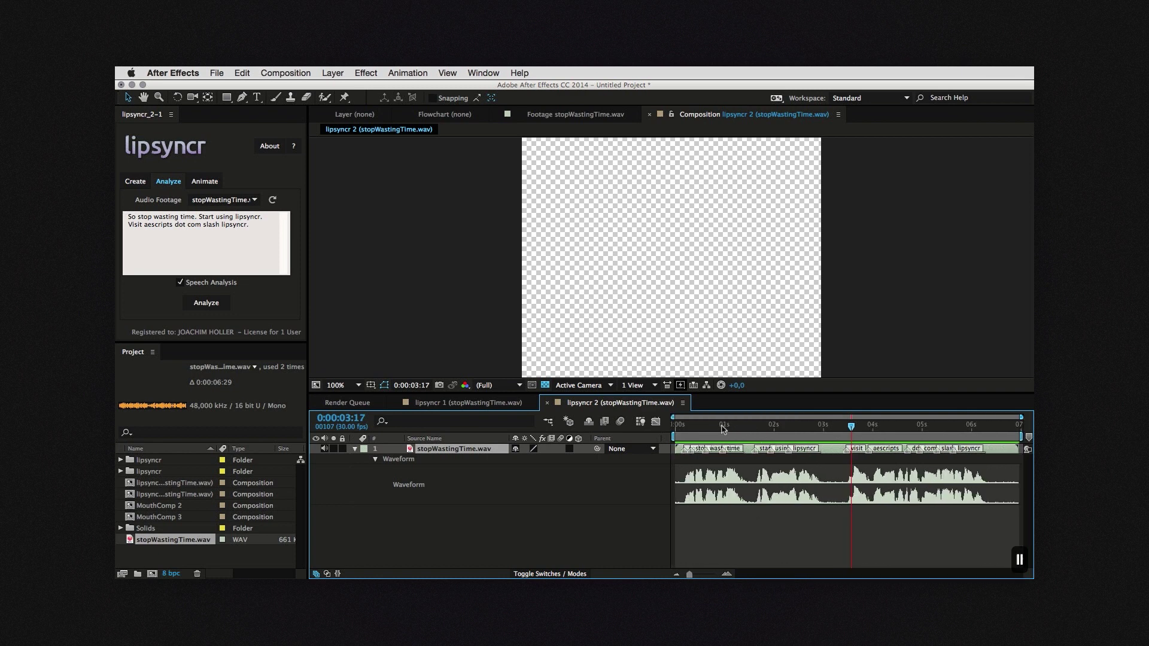
pyautogui.moveTo(718, 426)
pyautogui.mouseDown()
pyautogui.moveTo(699, 430)
pyautogui.moveTo(828, 432)
pyautogui.moveTo(720, 432)
pyautogui.mouseUp()
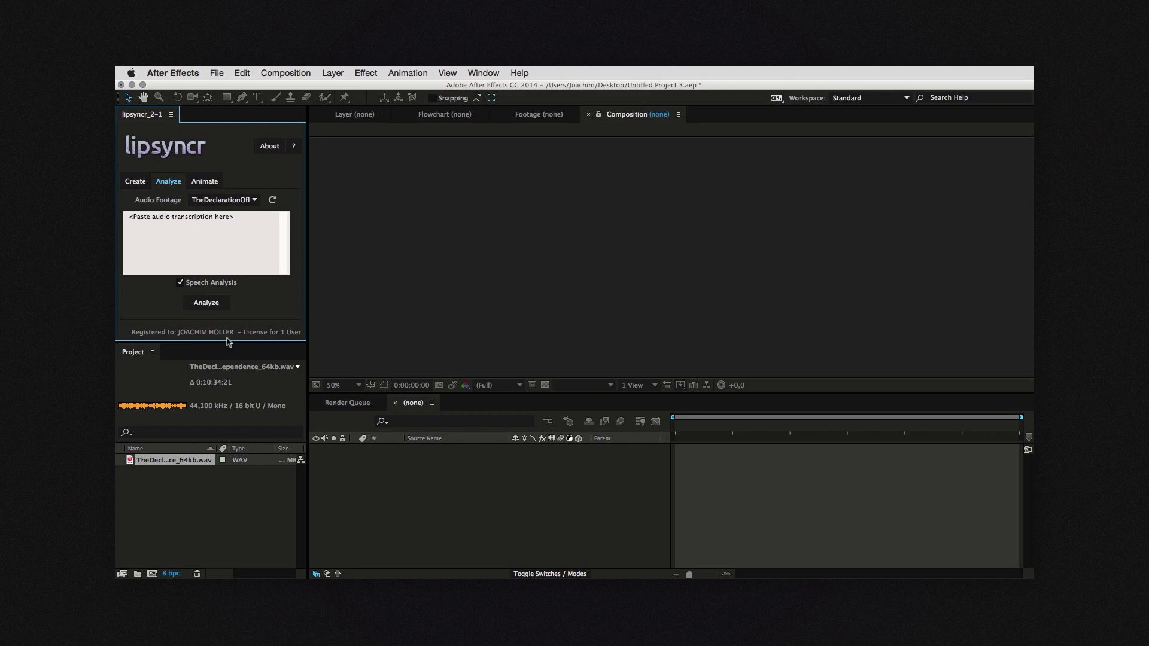
# Open TheDeclarationOfIndependence_64kb.wav from the Project panel in the Footage viewer
pyautogui.click(202, 501)
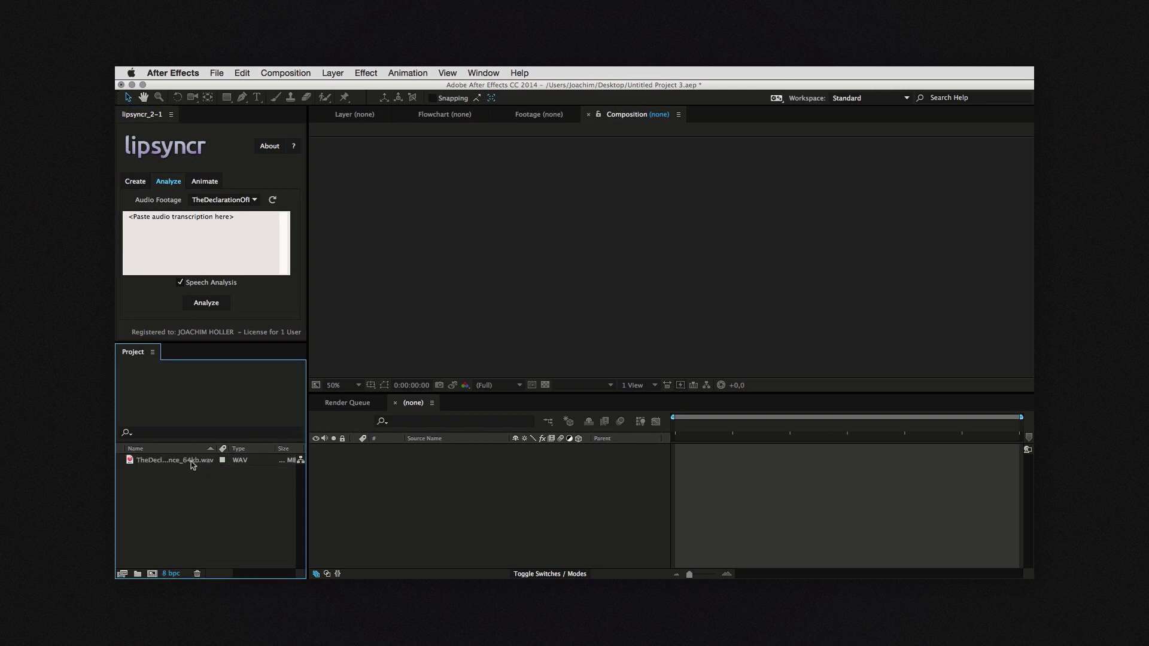
pyautogui.doubleClick(192, 461)
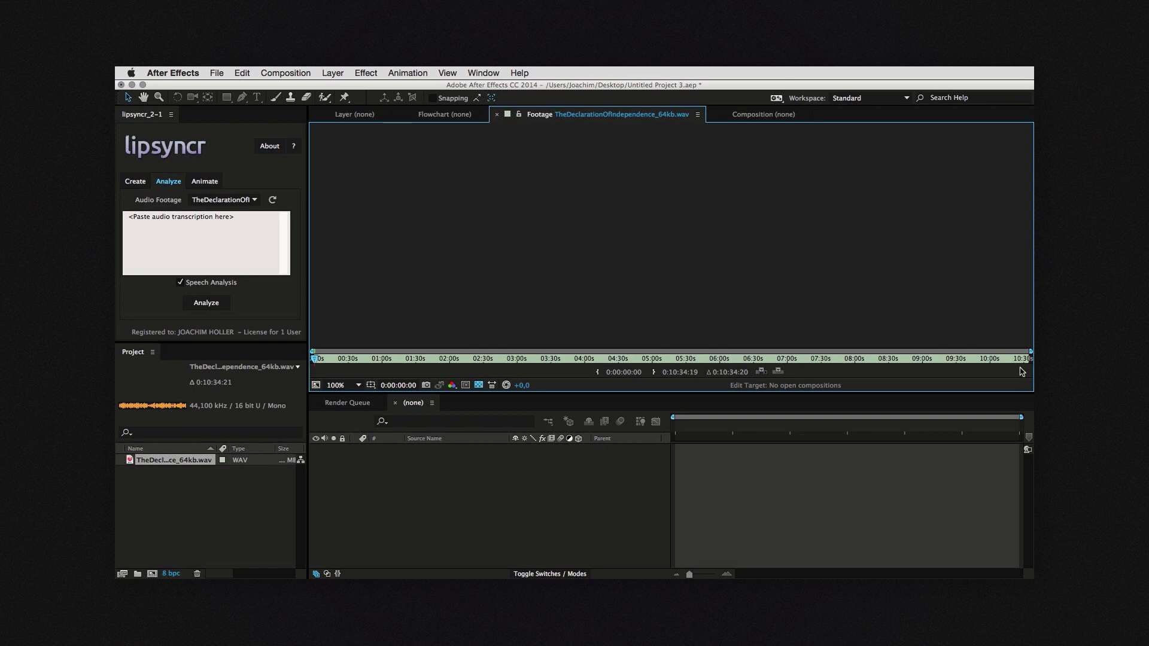
# Clear the placeholder transcription and copy the Declaration text from the text document
pyautogui.click(188, 257)
pyautogui.press('BackSpace')
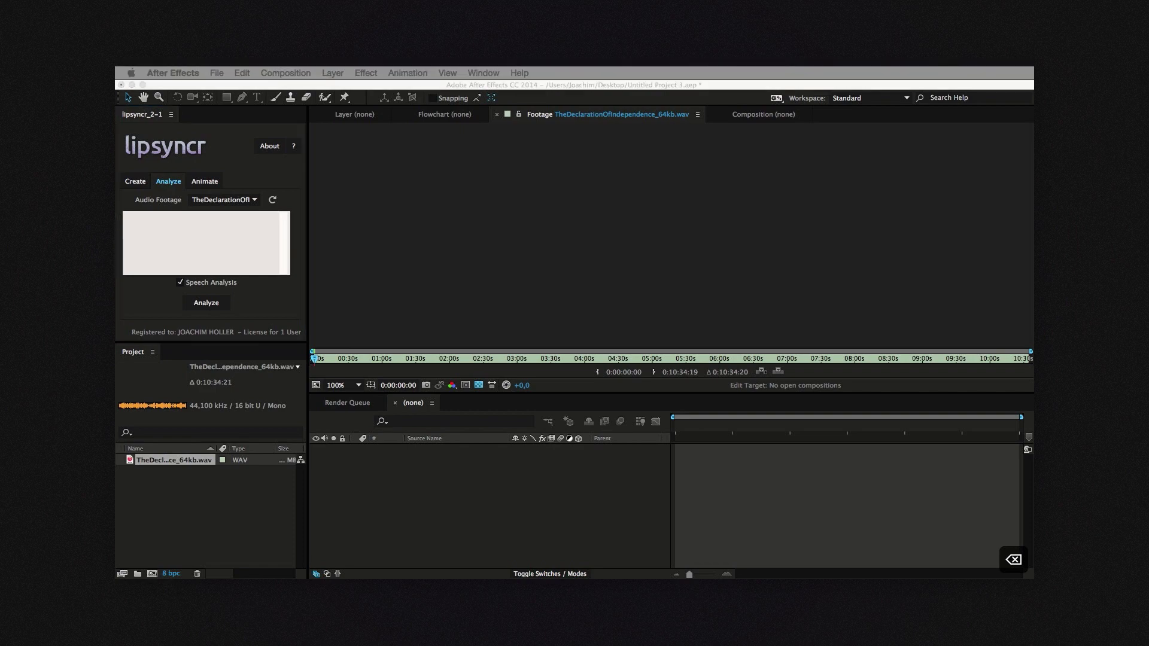
pyautogui.click(123, 266)
pyautogui.moveTo(747, 160); pyautogui.dragTo(744, 342)
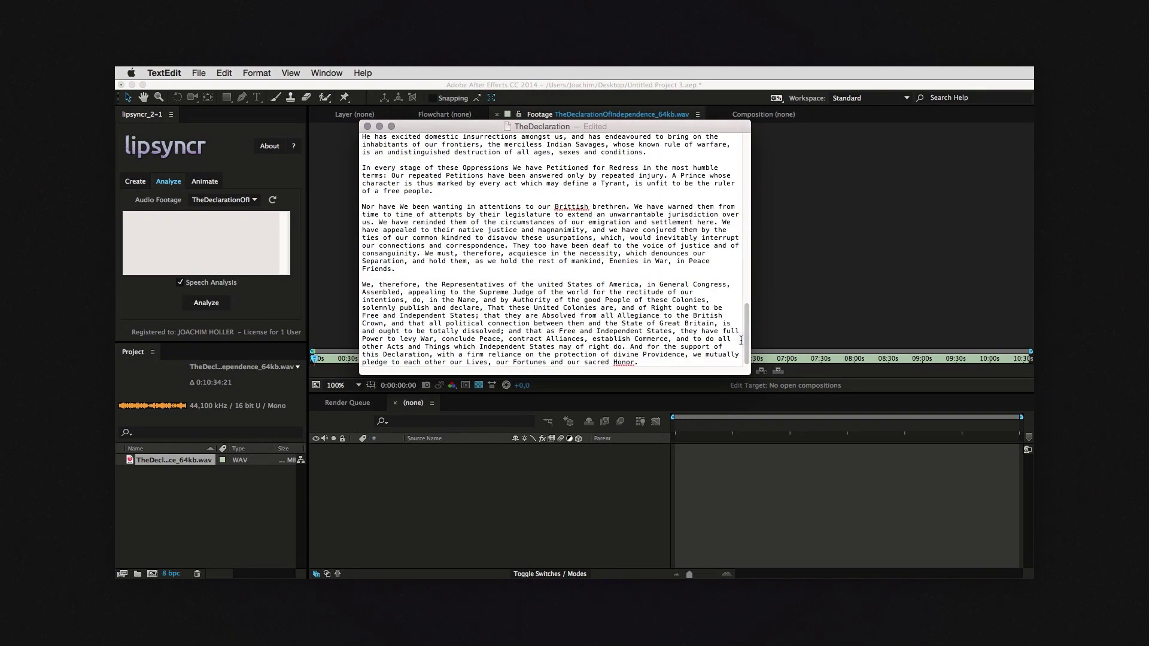
pyautogui.press('super+c')
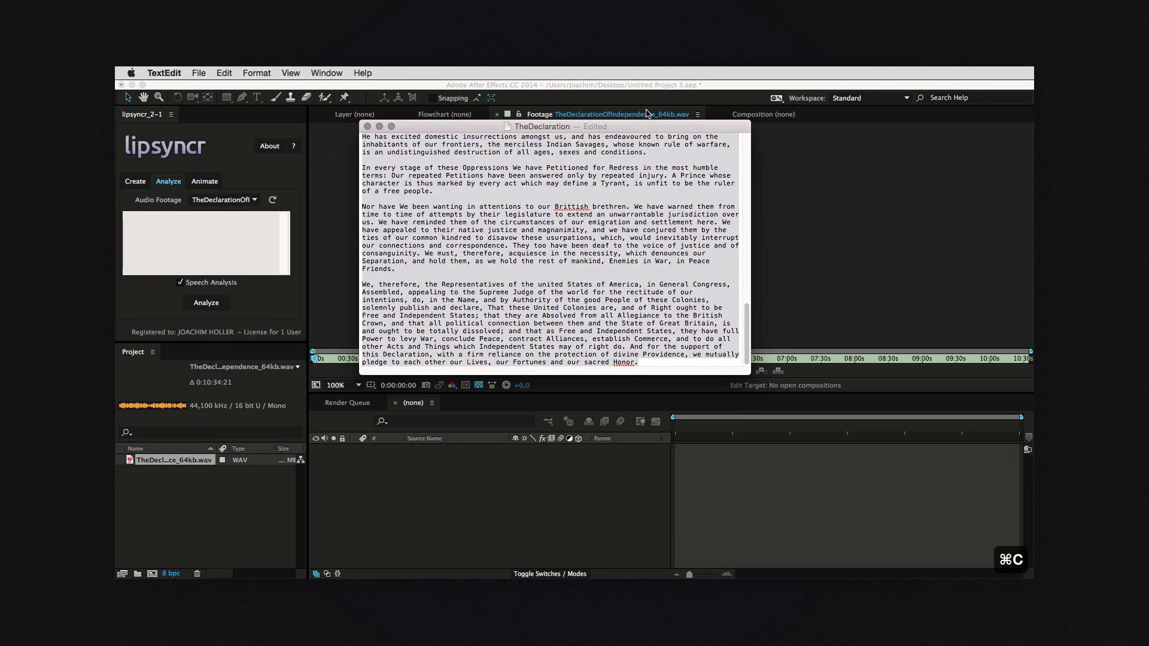
pyautogui.click(379, 126)
# Paste the Declaration text into lipsyncr's transcription and analyse the audio
pyautogui.click(231, 234)
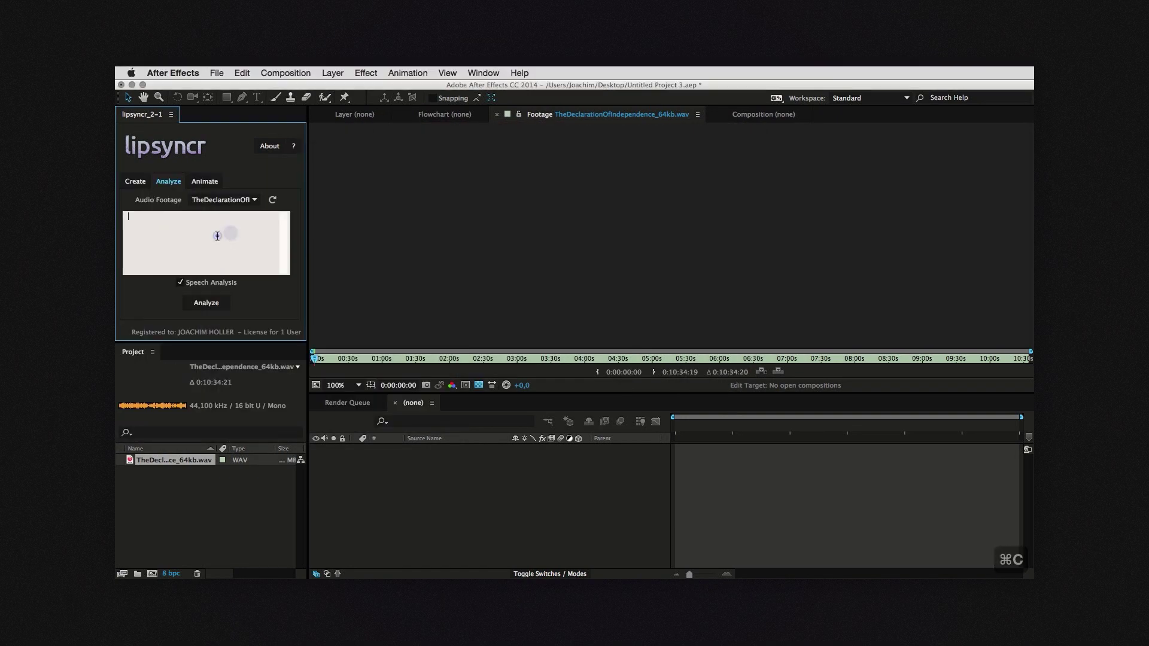
pyautogui.press('super+v')
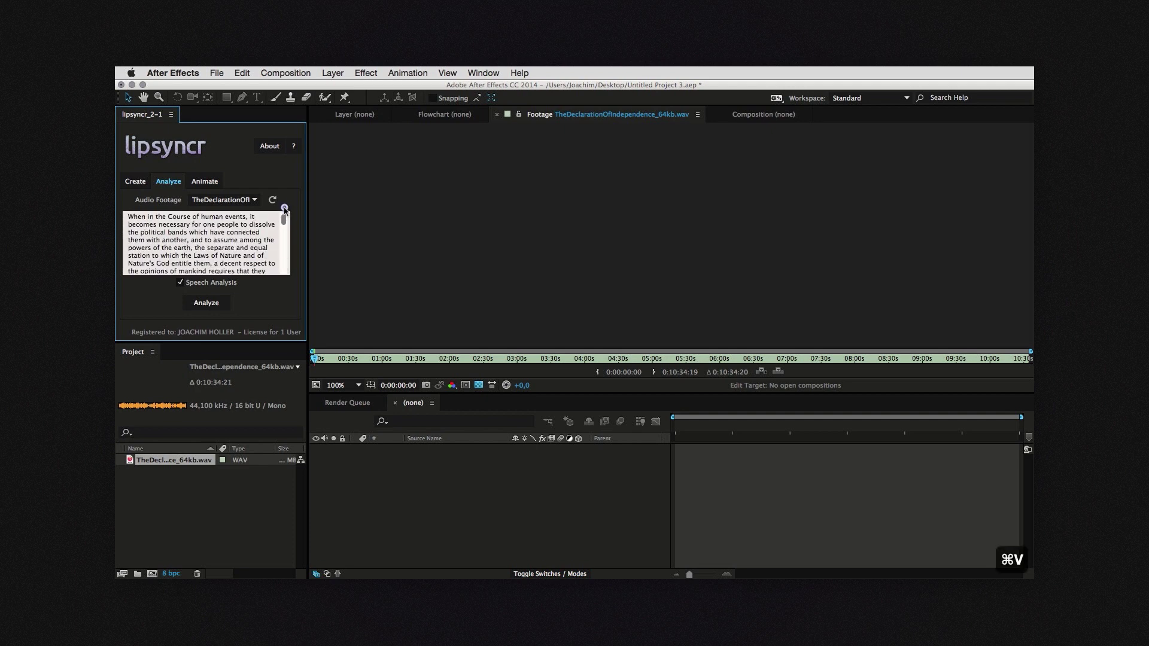
pyautogui.click(225, 304)
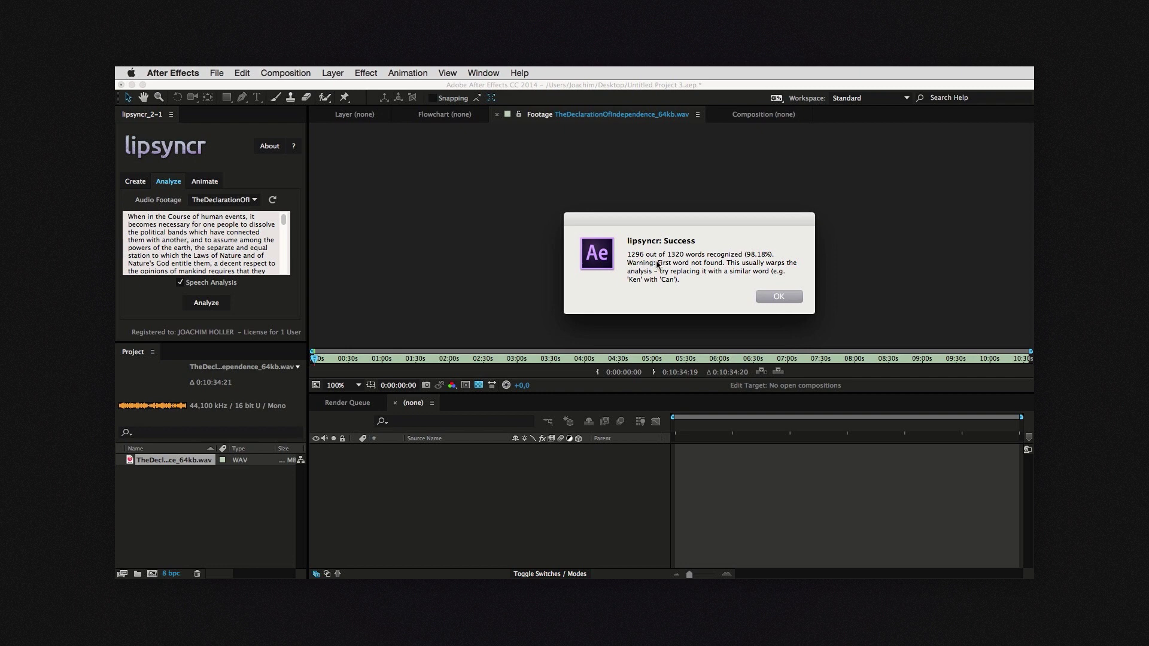
pyautogui.moveTo(658, 264); pyautogui.dragTo(723, 263)
pyautogui.click(776, 296)
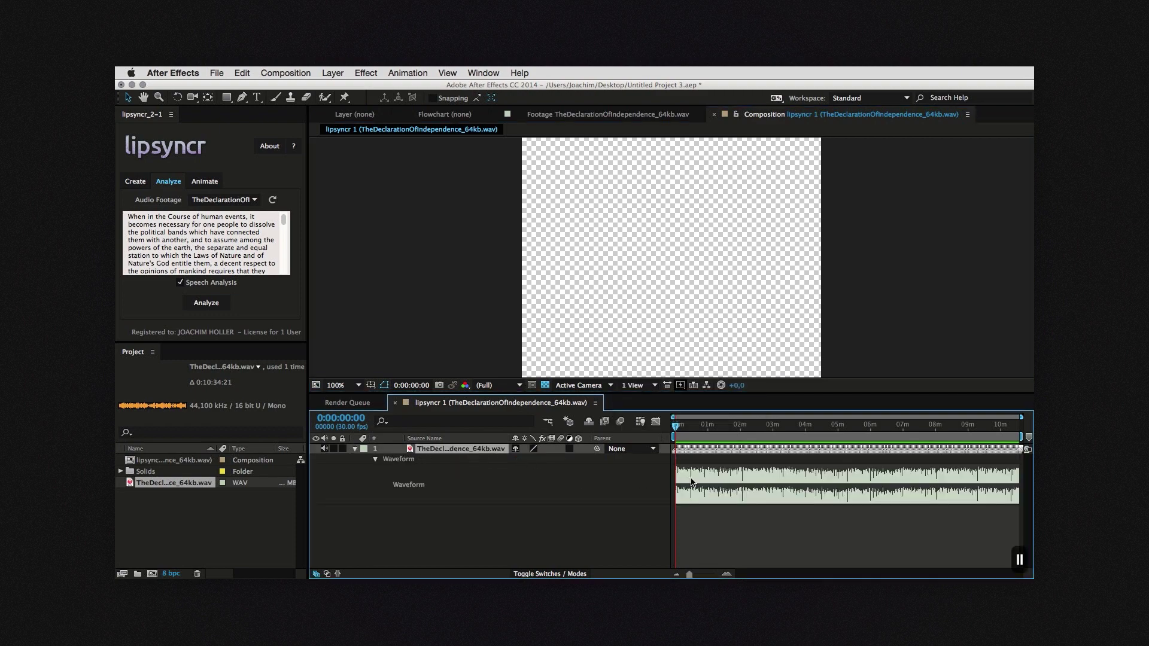
pyautogui.scroll(6, 710, 492)
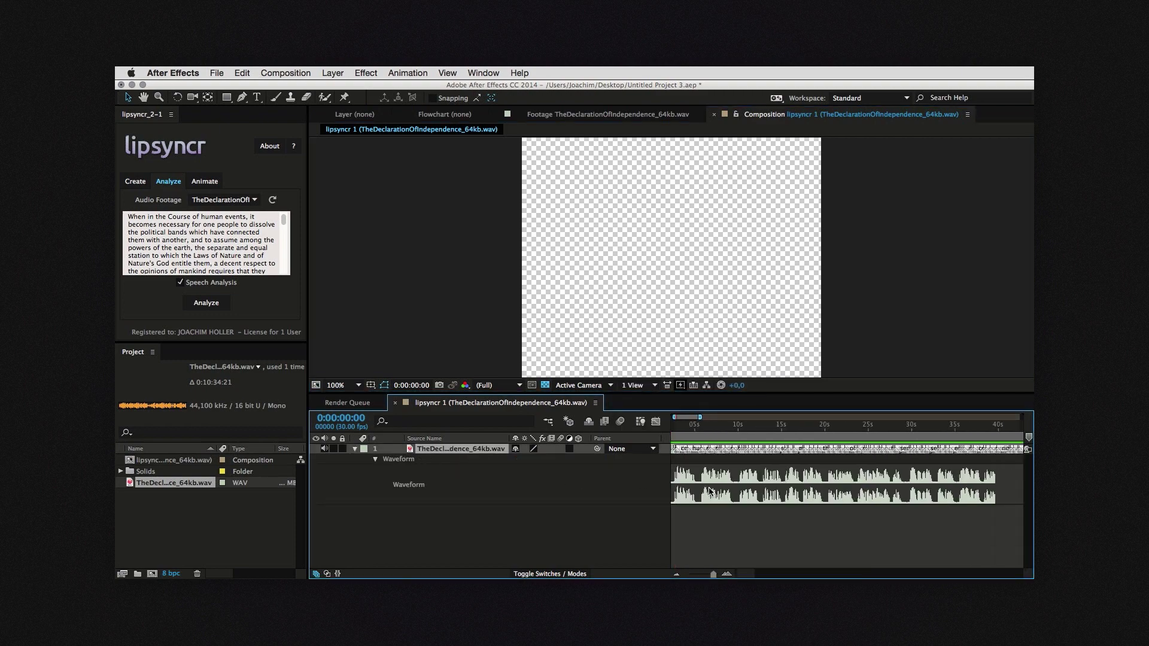
pyautogui.hscroll(-2, 710, 493)
pyautogui.scroll(5, 709, 492)
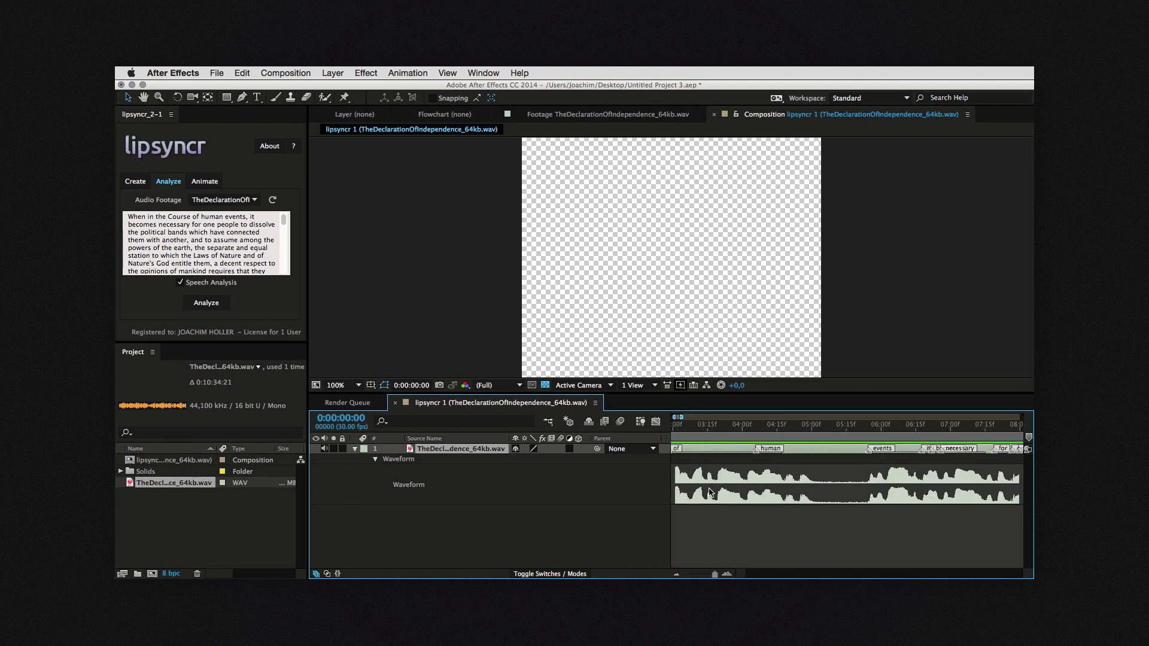
pyautogui.scroll(-2, 709, 492)
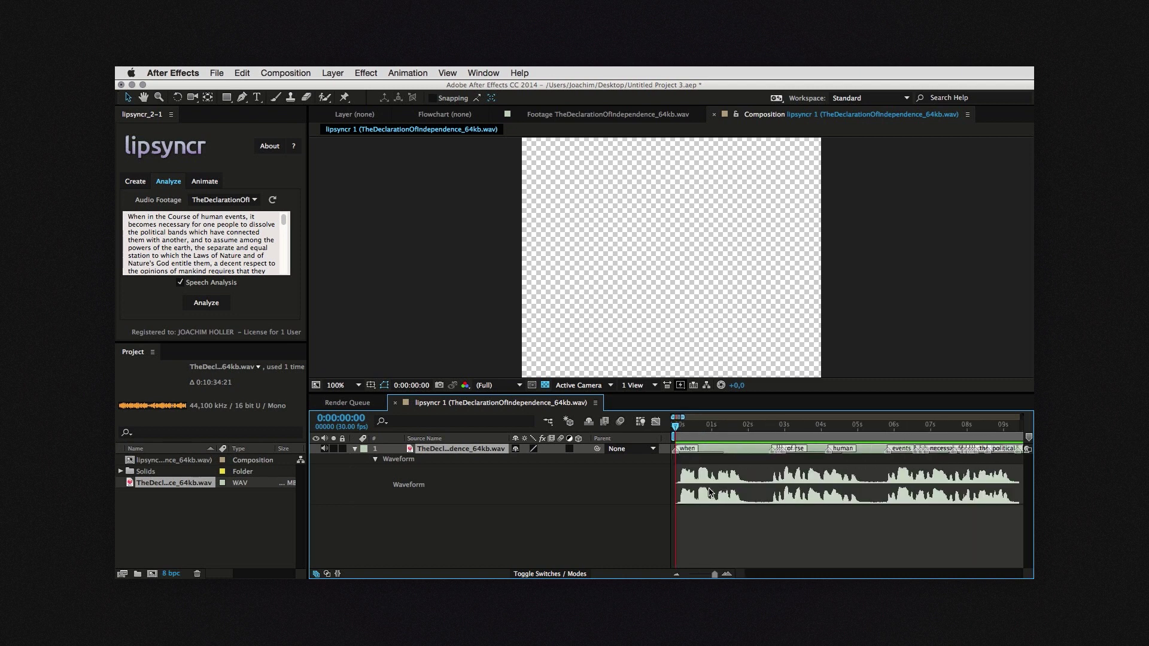
pyautogui.scroll(-2, 709, 492)
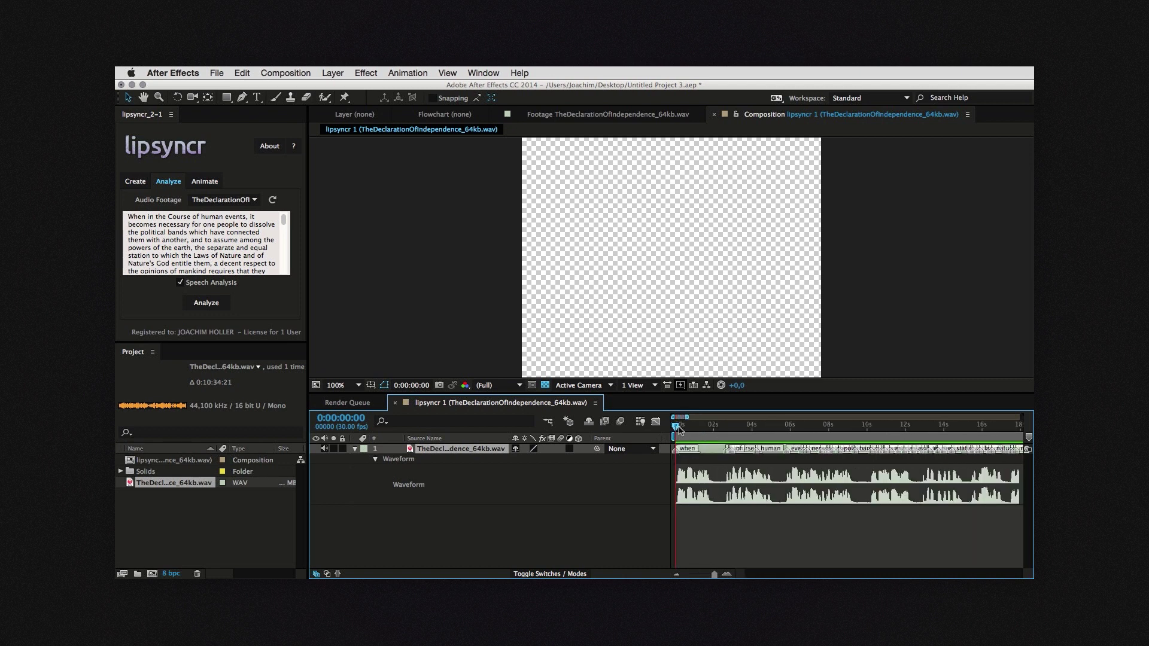
pyautogui.press('0')
pyautogui.scroll(5, 956, 434)
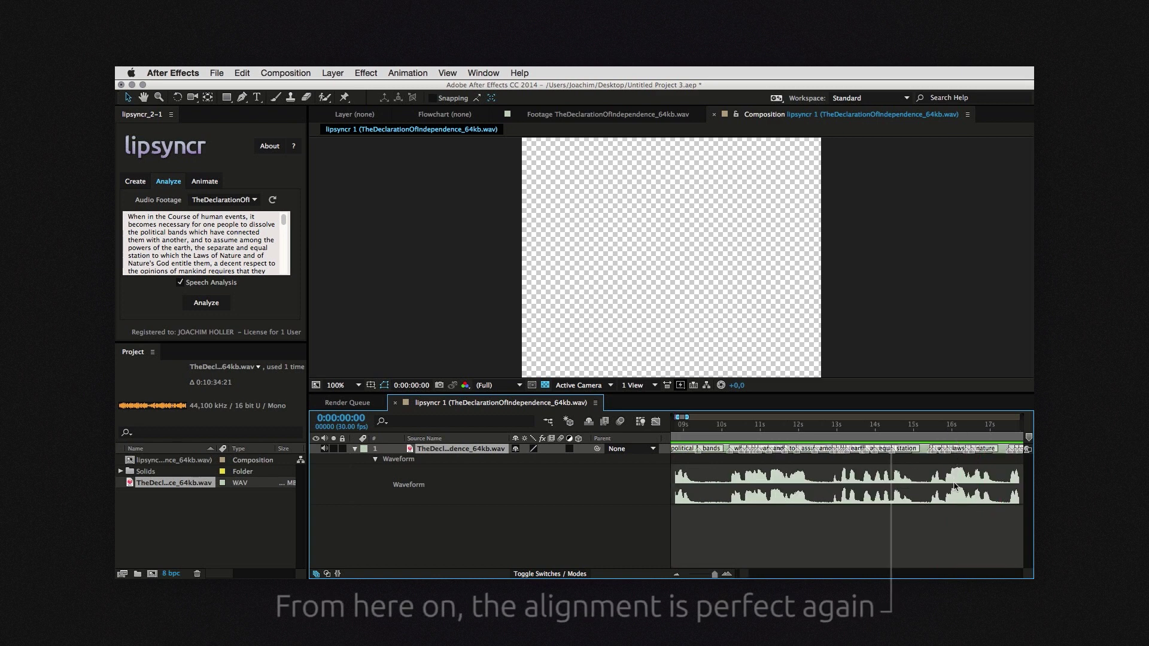
pyautogui.moveTo(898, 434)
pyautogui.mouseDown()
pyautogui.moveTo(880, 435)
pyautogui.moveTo(917, 436)
pyautogui.mouseUp()
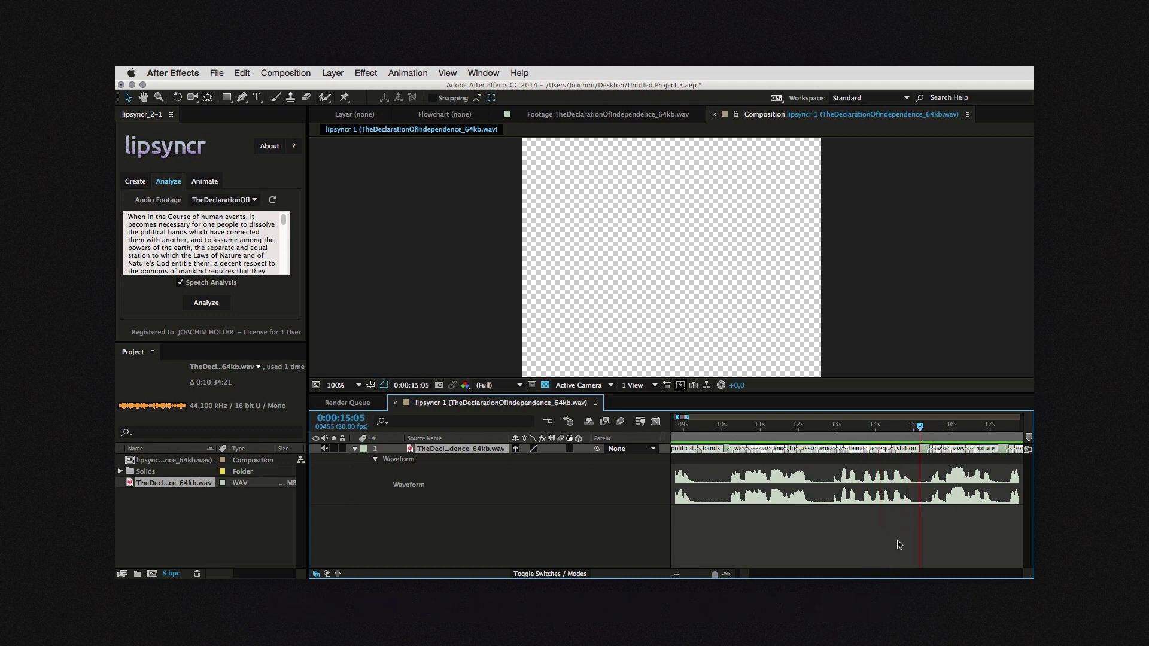
pyautogui.press('-')
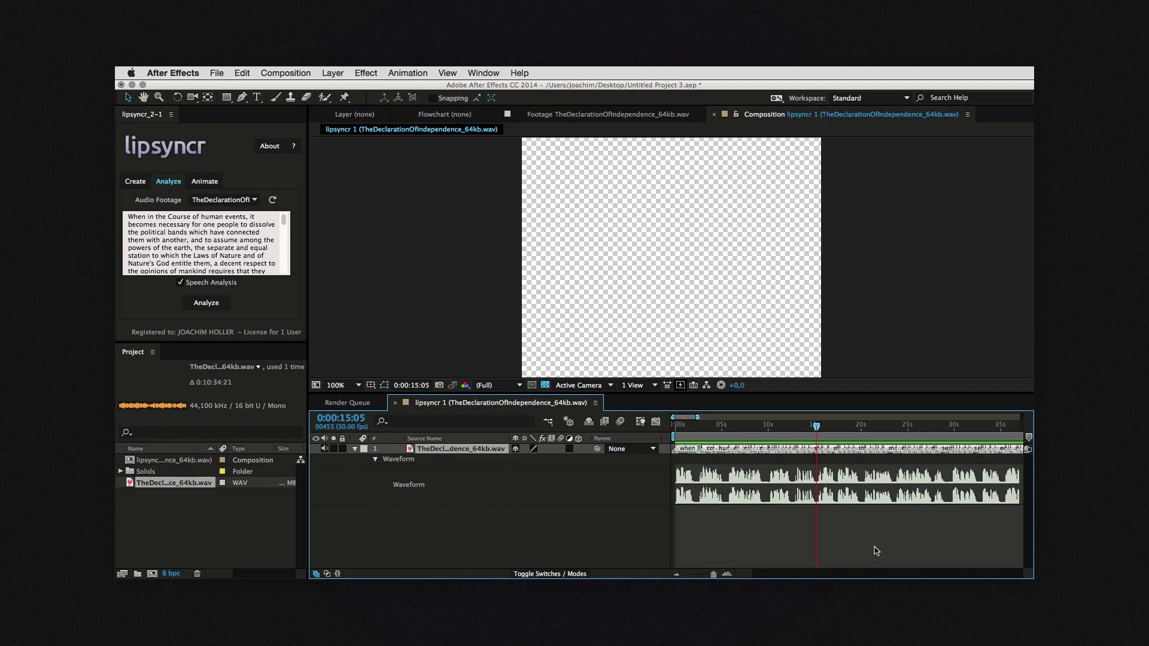
# Replace the transcript's first word 'When' with 'Man' and re-run the analysis
pyautogui.click(234, 257)
pyautogui.click(125, 217)
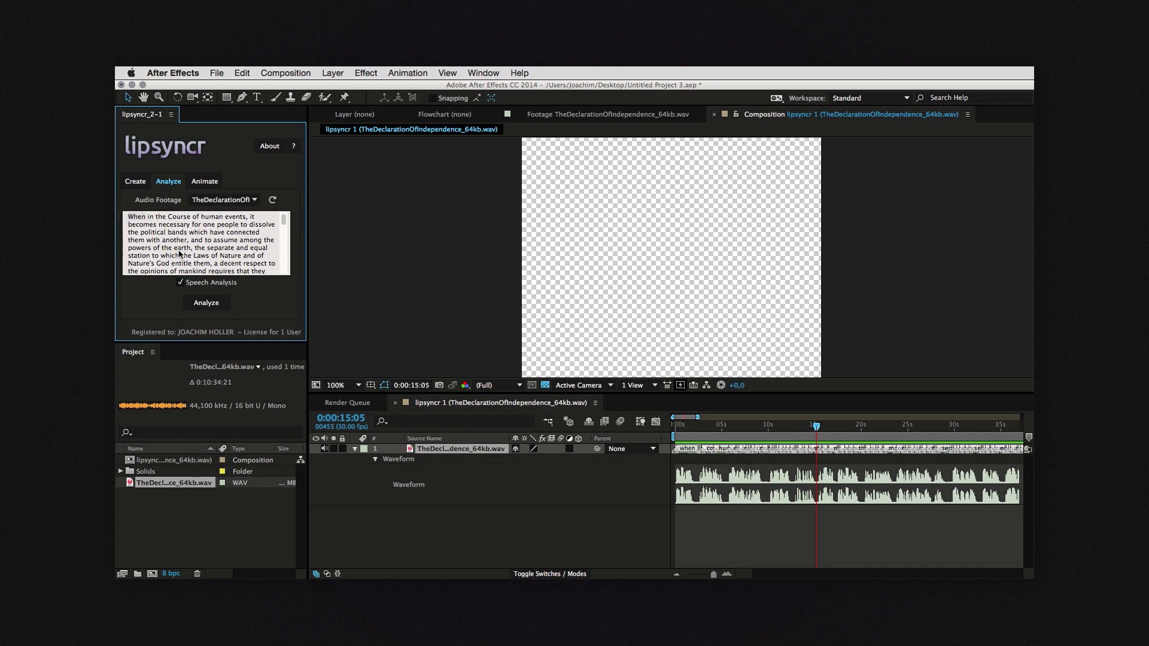
pyautogui.write('Man')
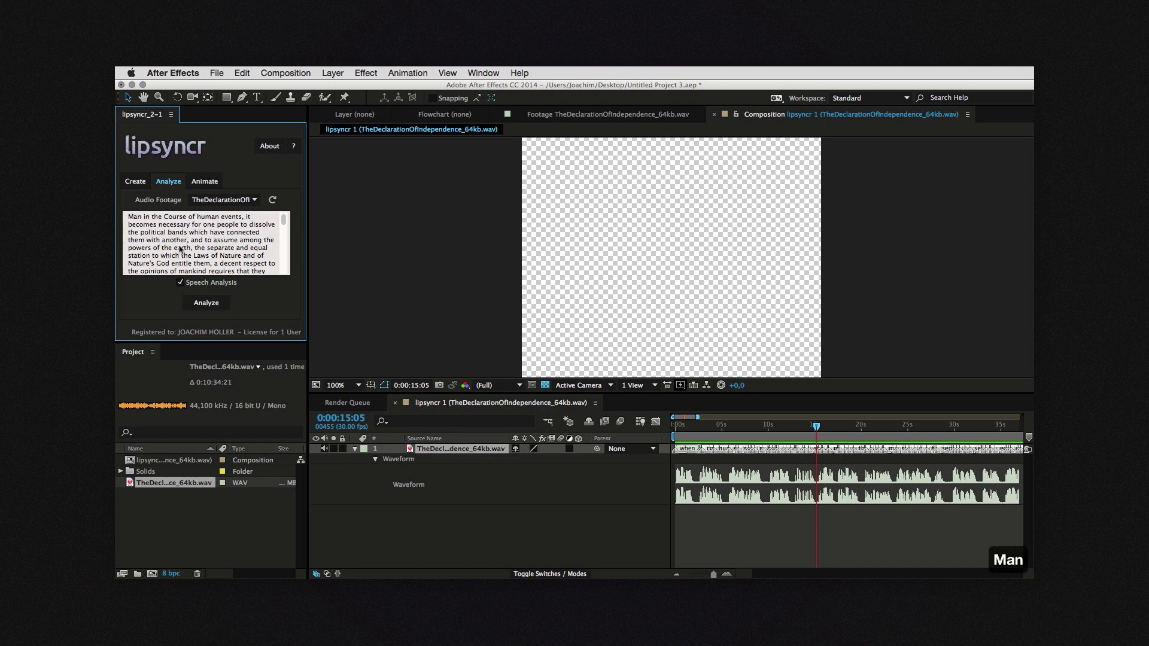
pyautogui.click(202, 303)
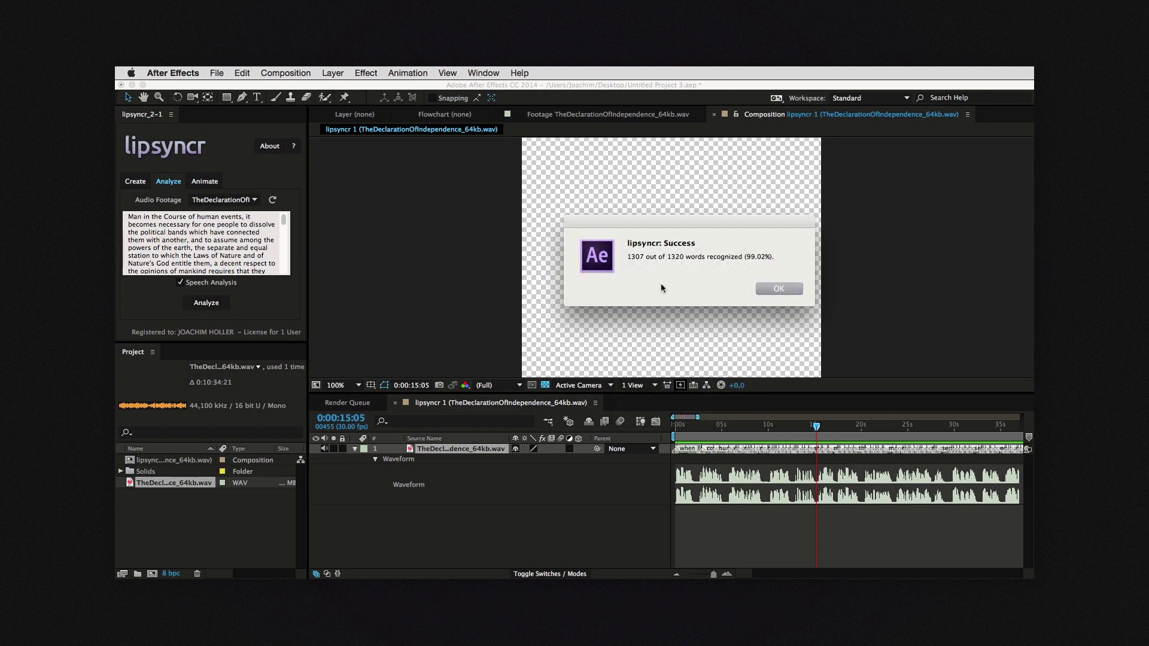
# Accept the result to build lipsyncr 2, reveal the audio waveform and preview from the start
pyautogui.click(765, 290)
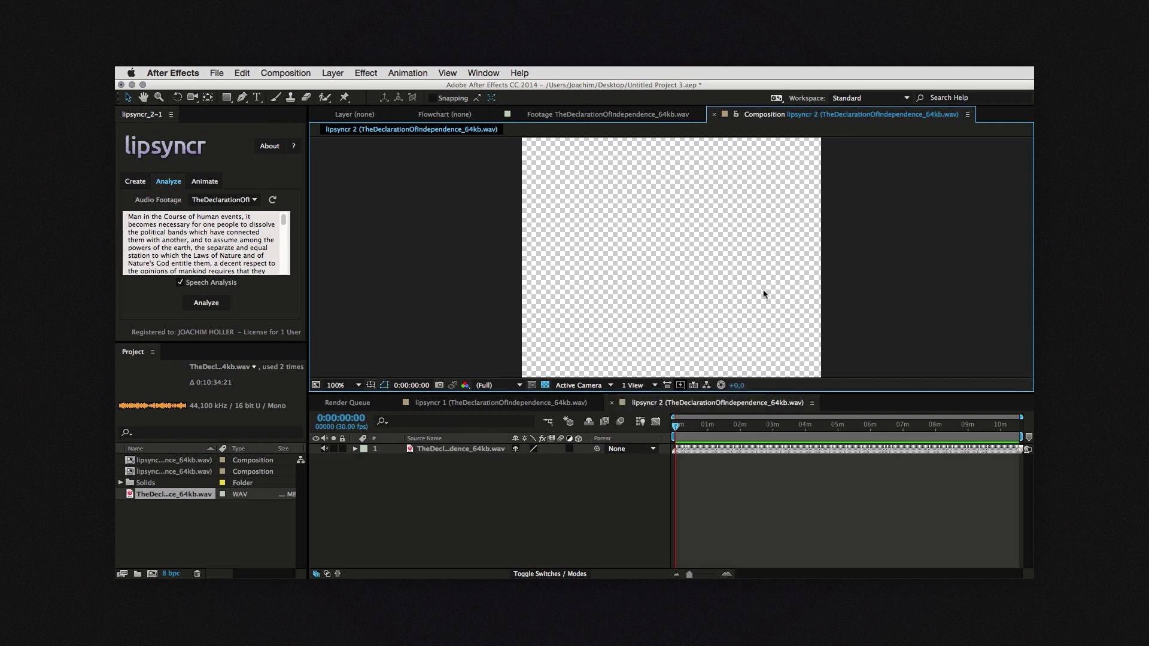
pyautogui.scroll(5, 709, 426)
pyautogui.click(482, 449)
pyautogui.press('l')
pyautogui.press('l')
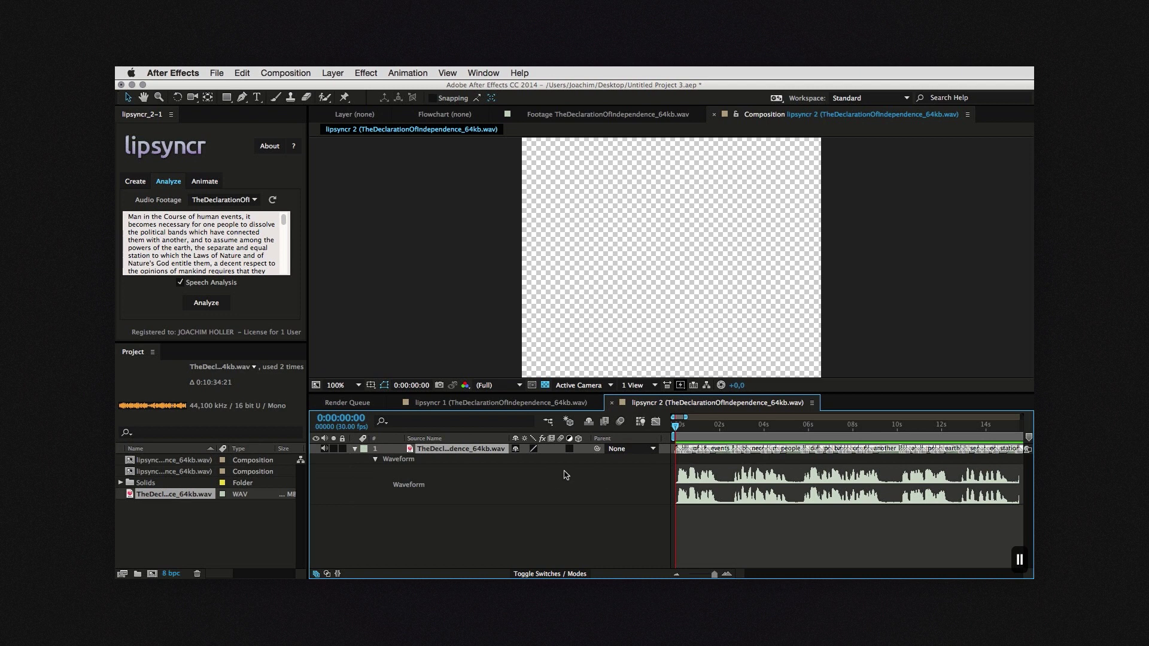
pyautogui.scroll(2, 704, 482)
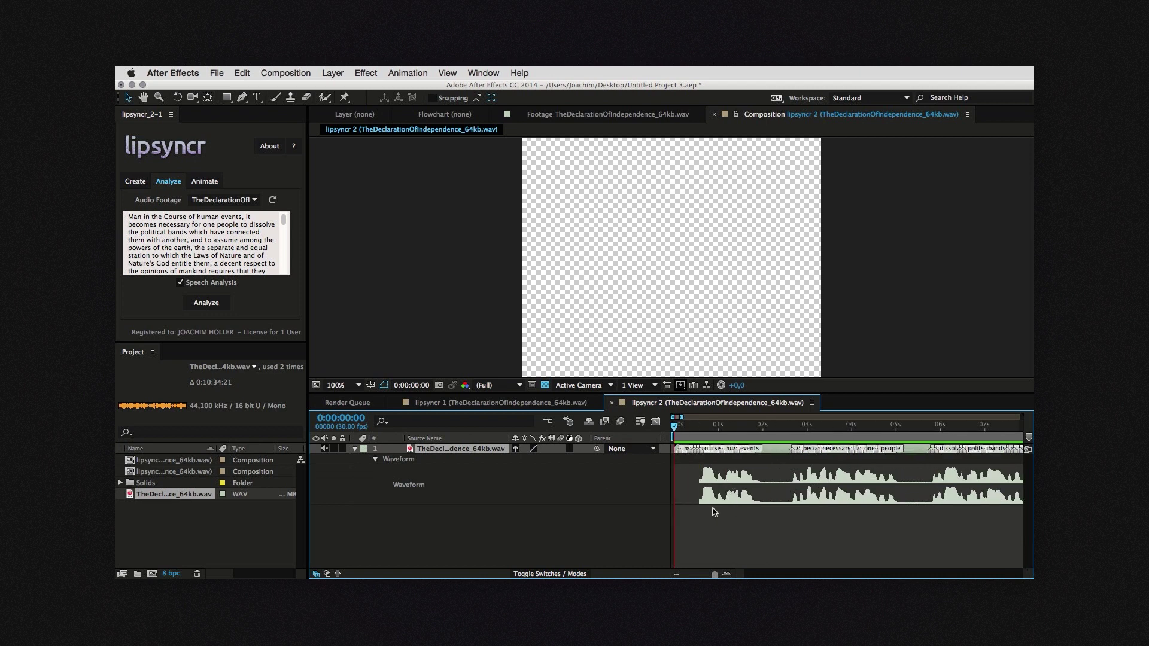
pyautogui.press('0')
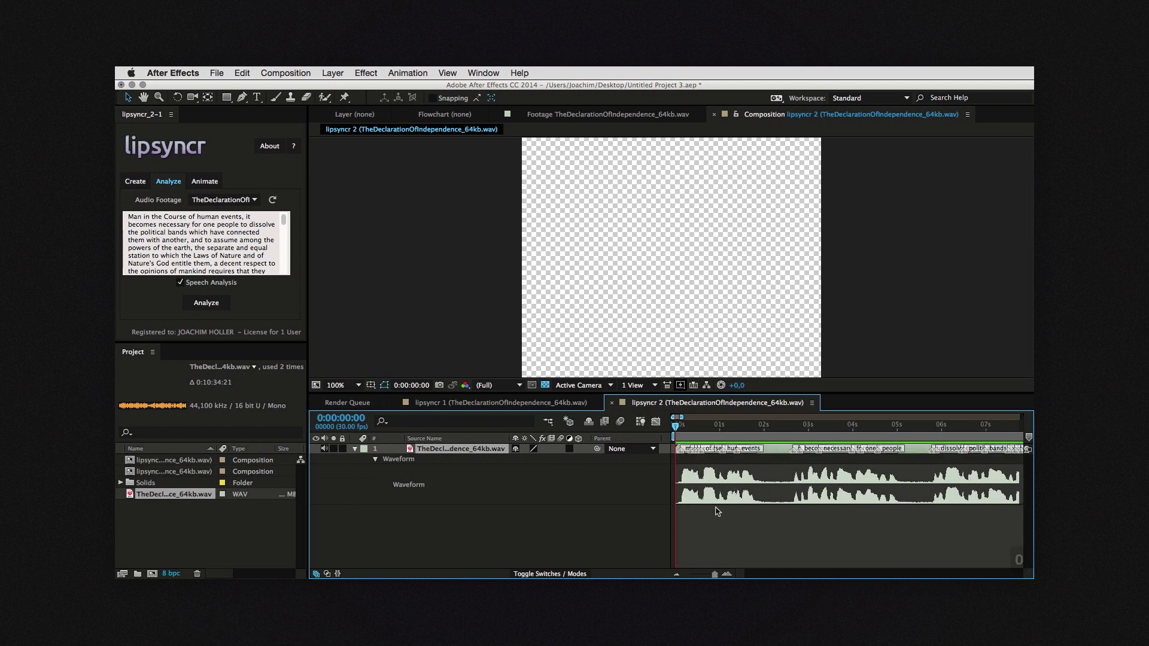
# Change the first word marker's comment from 'man' to 'When'
pyautogui.doubleClick(682, 451)
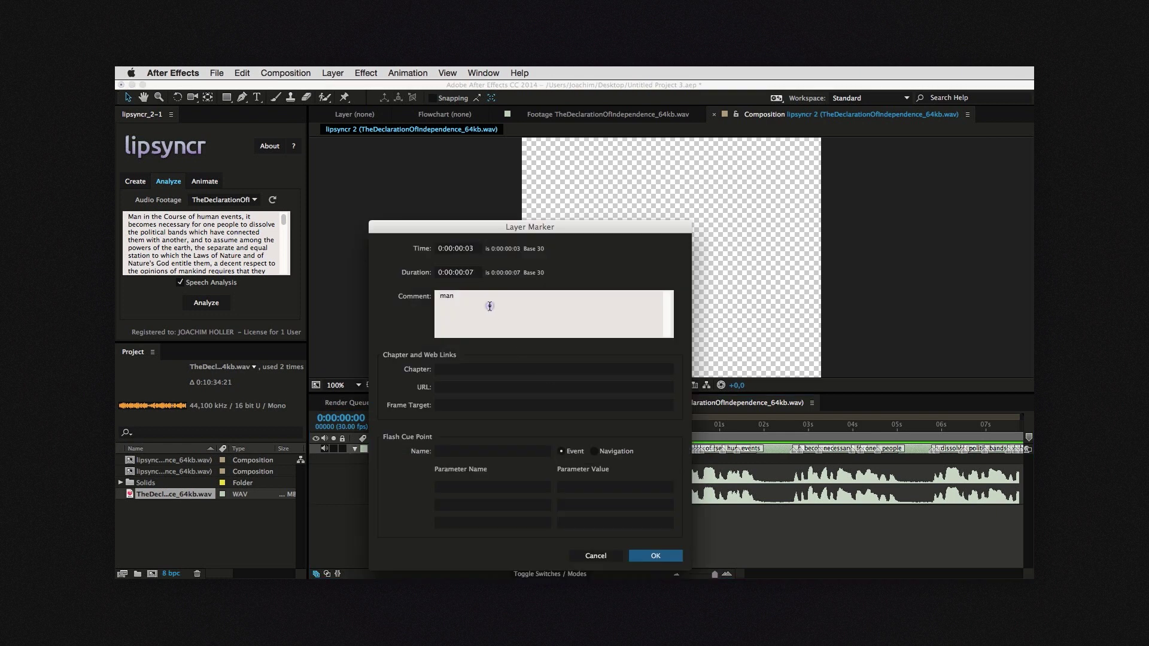
pyautogui.click(466, 296)
pyautogui.doubleClick(466, 296)
pyautogui.write('When')
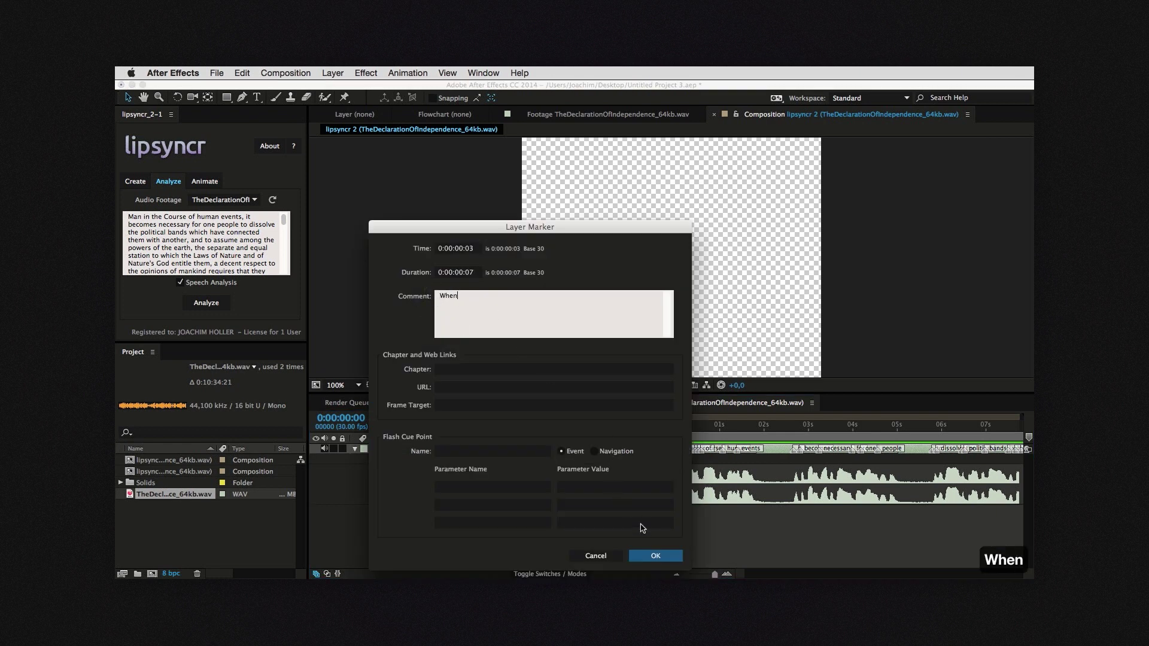
pyautogui.click(655, 557)
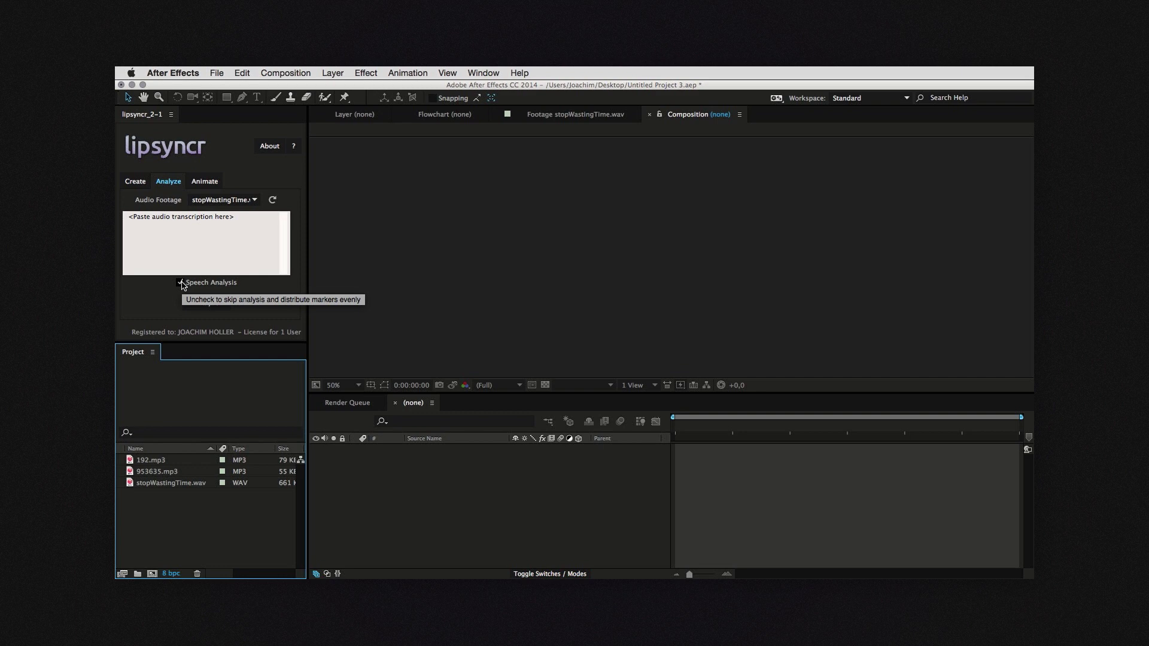
# Paste the 'So stop wasting time…' transcript, disable Speech Analysis, keep stopWastingTime.wav as footage
pyautogui.write('So stop wasting time. Start using lipsyncr. Visit aescripts dot com slash lipsyncr.')
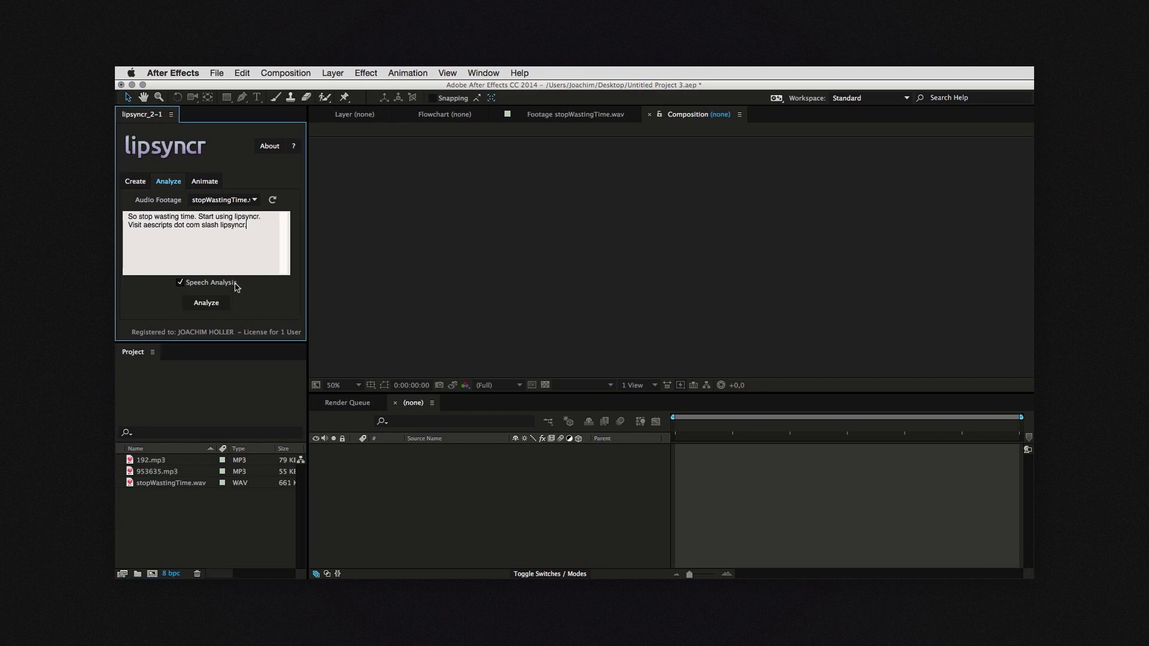
pyautogui.click(181, 283)
pyautogui.click(240, 202)
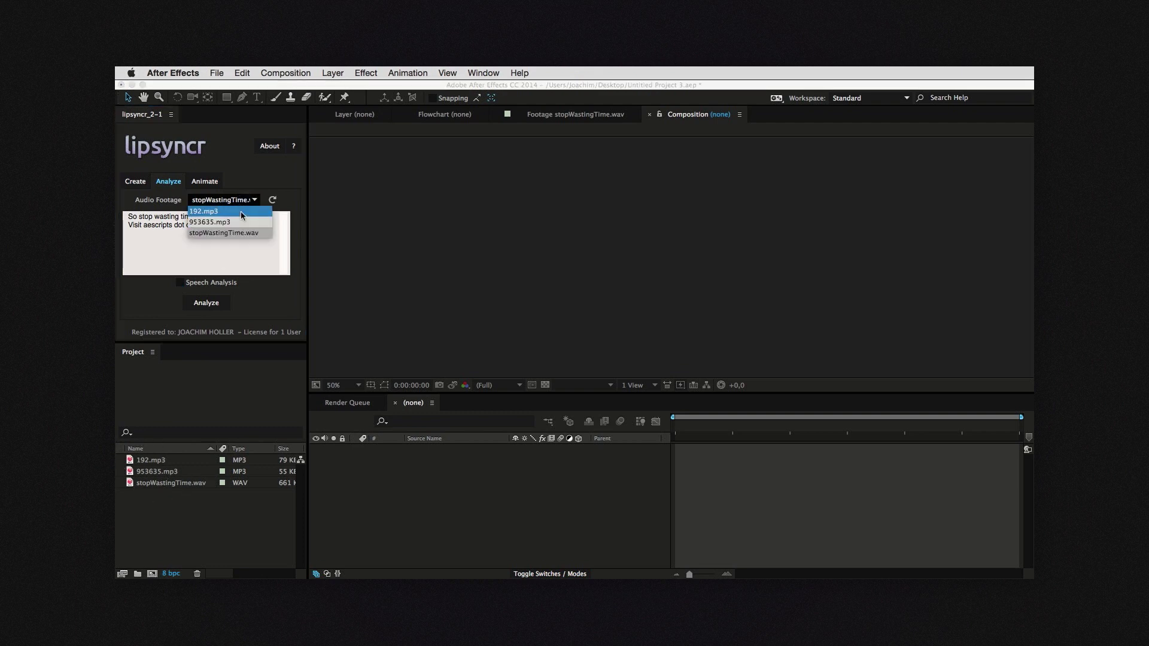
pyautogui.click(239, 243)
pyautogui.click(208, 311)
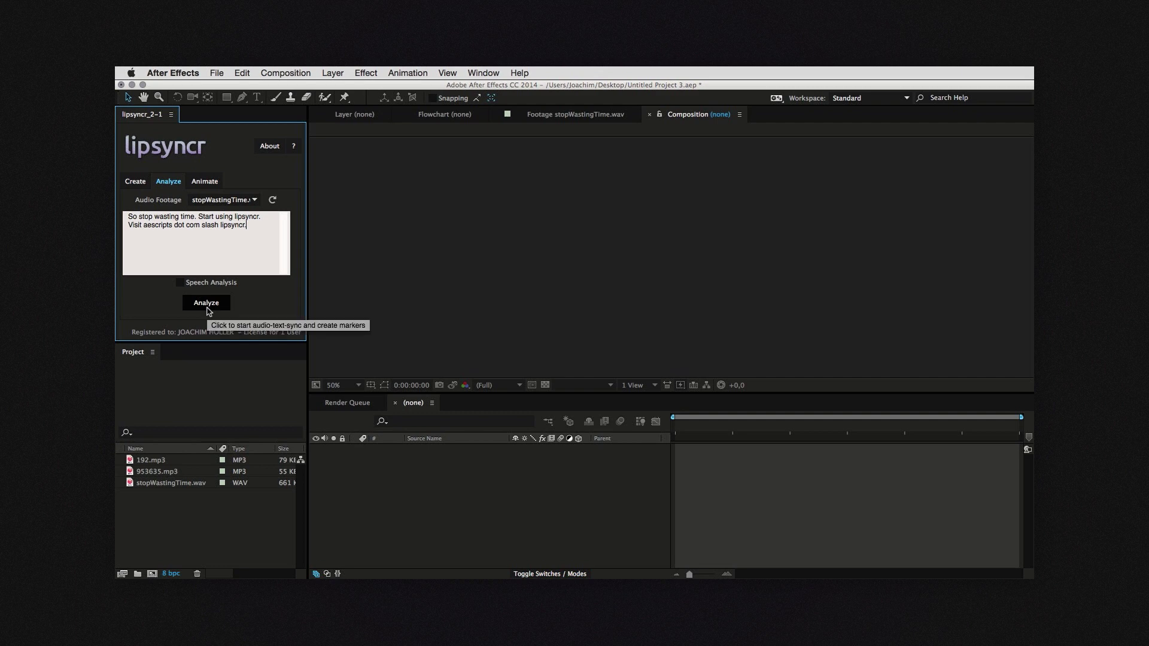
# Generate evenly spaced markers for stopWastingTime.wav, then reveal the waveform, scrub and preview the timing
pyautogui.click(207, 307)
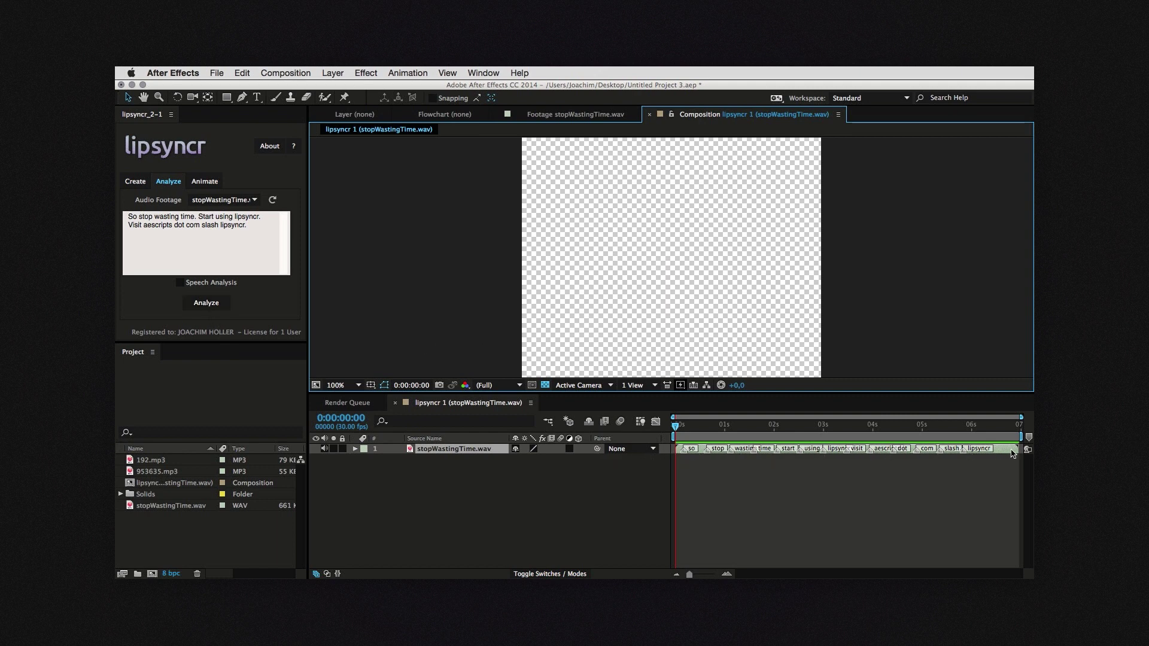
pyautogui.click(662, 437)
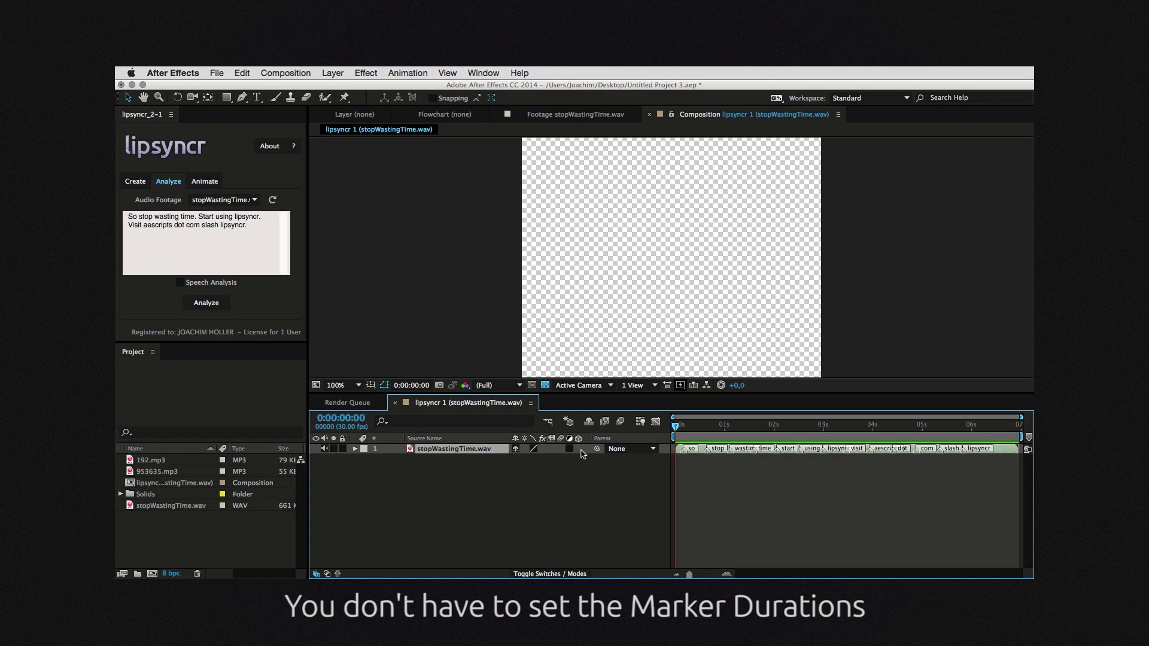
pyautogui.press('l')
pyautogui.press('l')
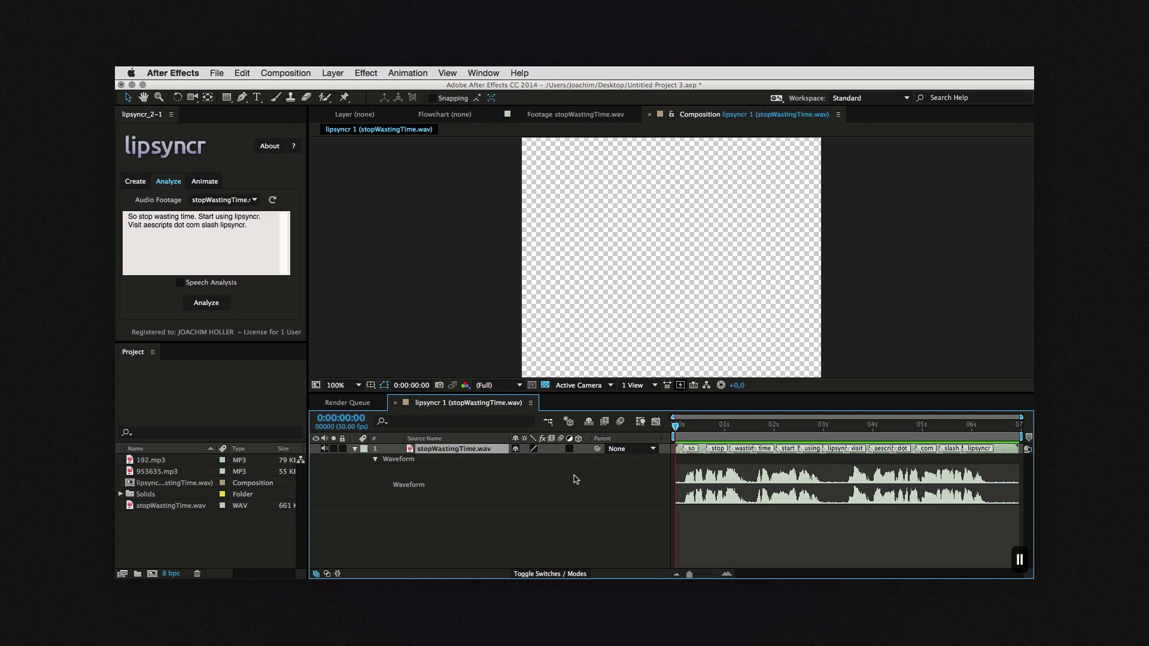
pyautogui.click(702, 427)
pyautogui.moveTo(702, 431)
pyautogui.mouseDown()
pyautogui.moveTo(778, 429)
pyautogui.moveTo(772, 470)
pyautogui.moveTo(801, 456)
pyautogui.moveTo(809, 429)
pyautogui.moveTo(931, 430)
pyautogui.moveTo(910, 454)
pyautogui.moveTo(935, 426)
pyautogui.moveTo(949, 425)
pyautogui.moveTo(938, 438)
pyautogui.moveTo(999, 427)
pyautogui.moveTo(980, 428)
pyautogui.mouseUp()
pyautogui.press('KP_0')
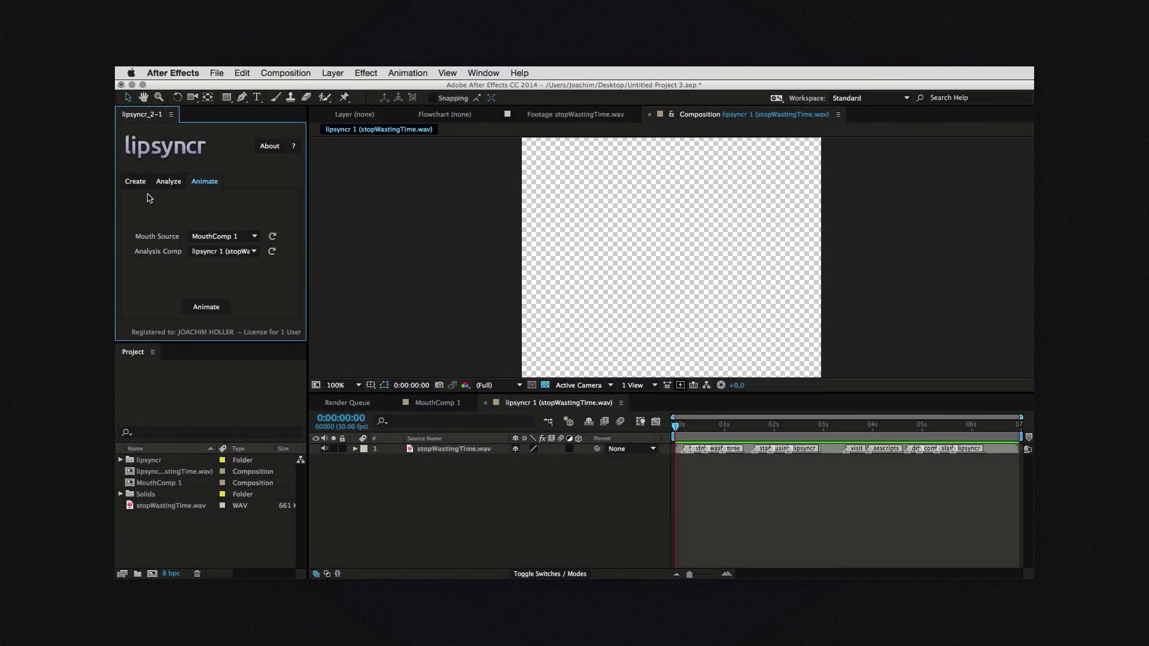
# Run lipsyncr to animate MouthComp 1 from the lipsyncr 1 audio analysis
pyautogui.click(141, 185)
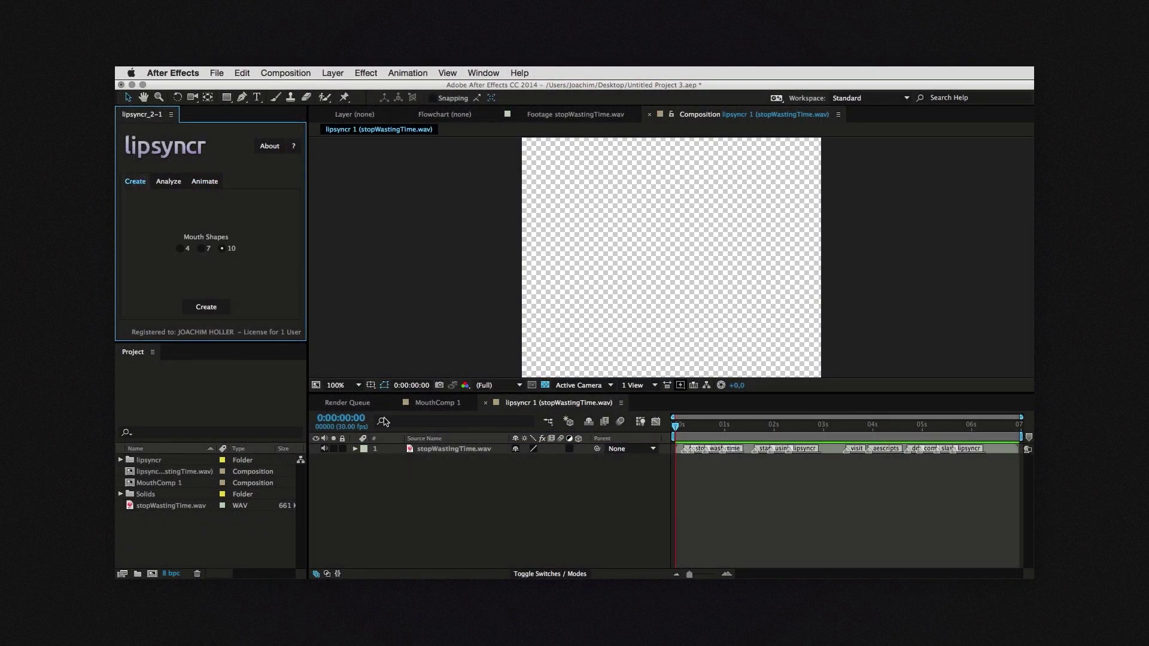
pyautogui.click(435, 404)
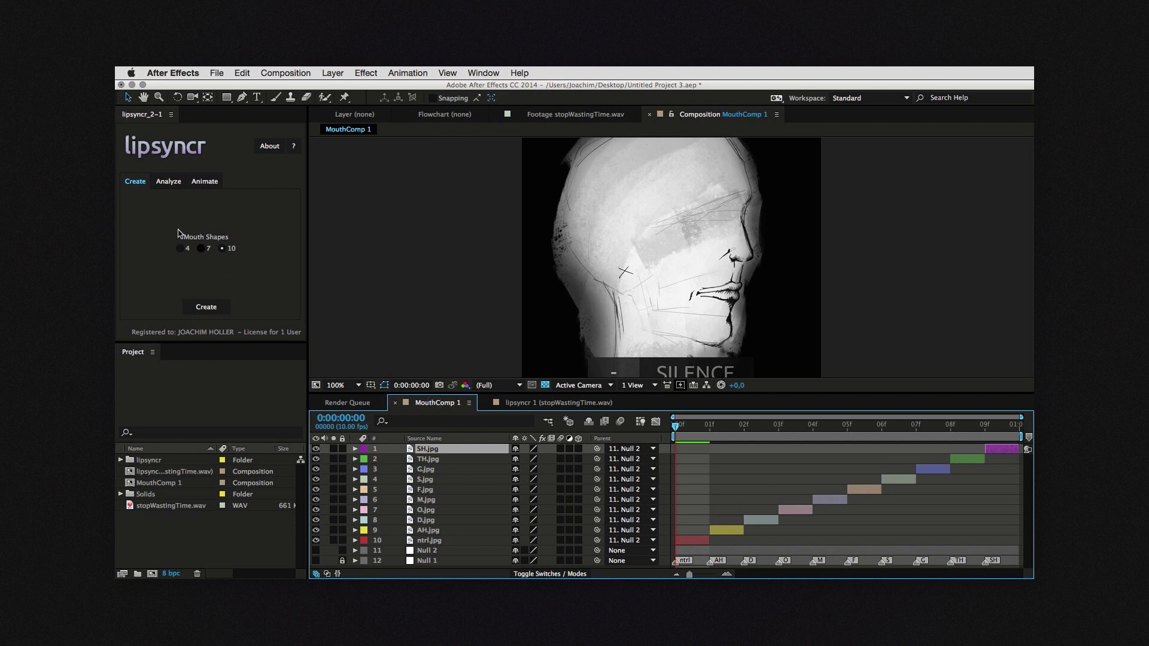
pyautogui.click(168, 182)
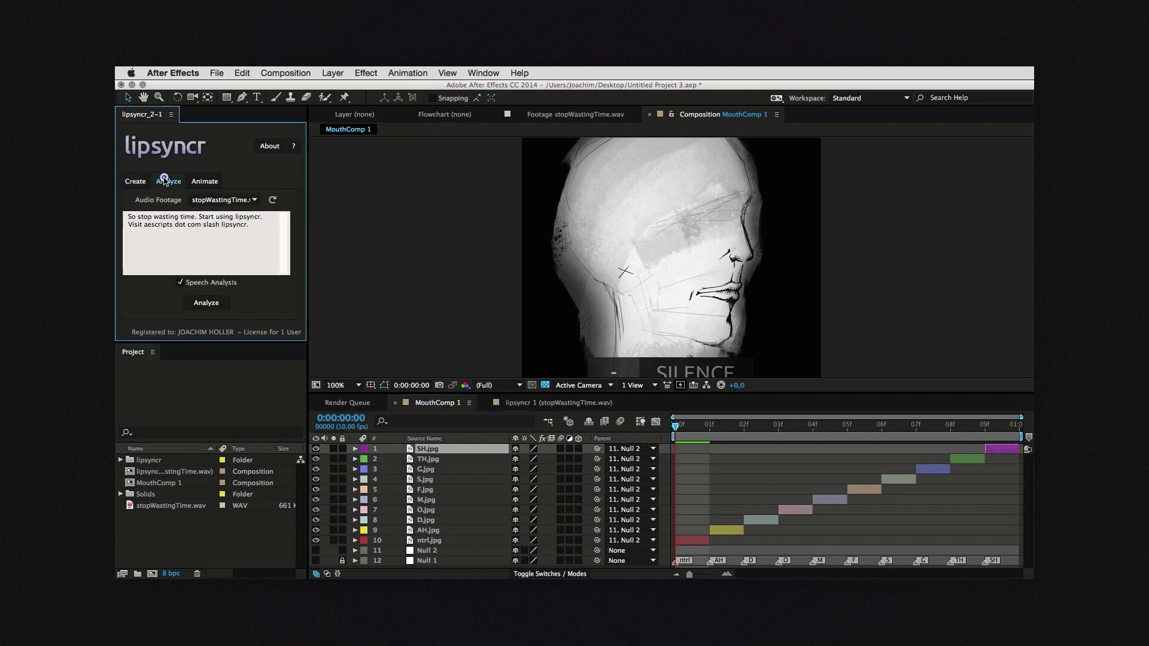
pyautogui.click(532, 403)
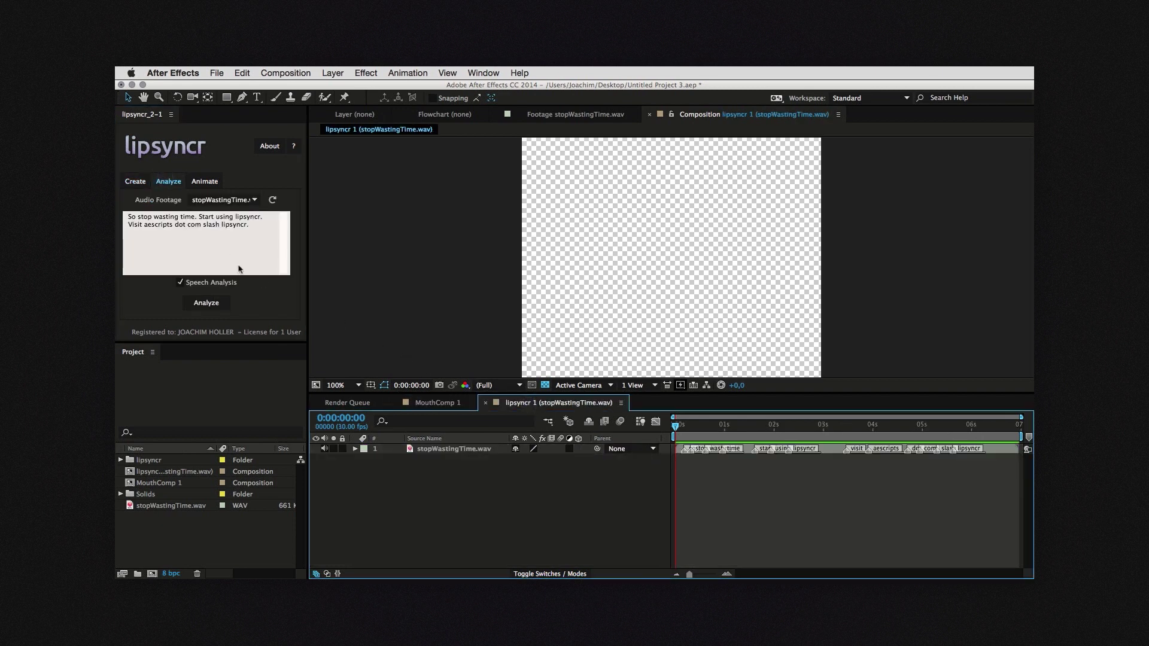
pyautogui.click(205, 182)
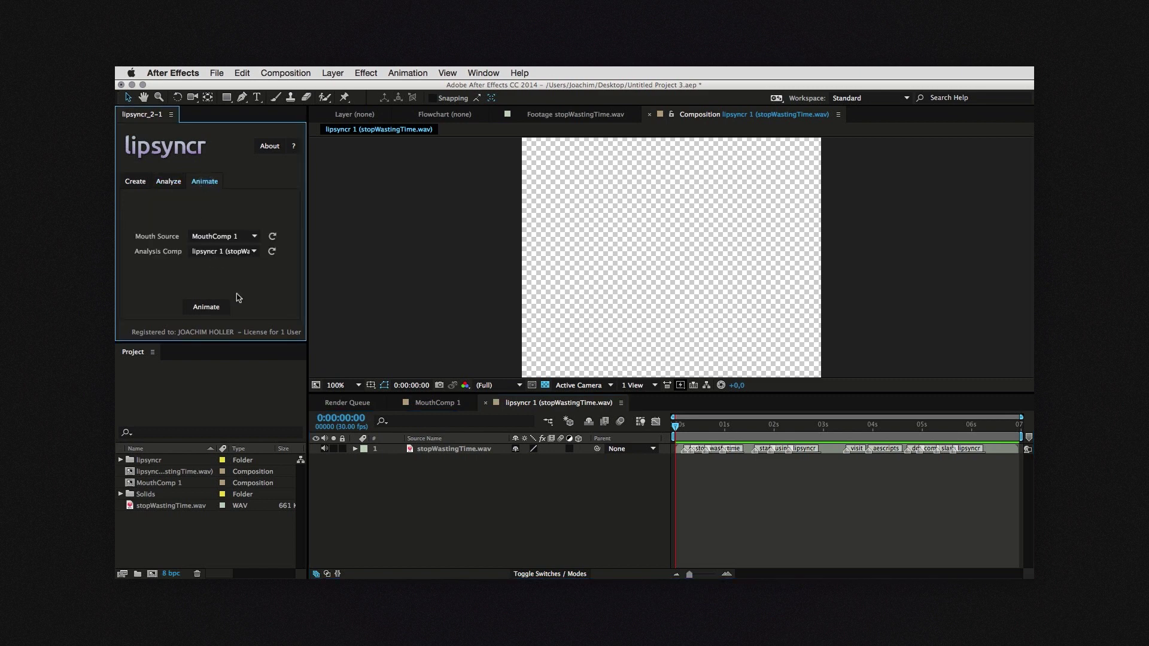
pyautogui.click(215, 304)
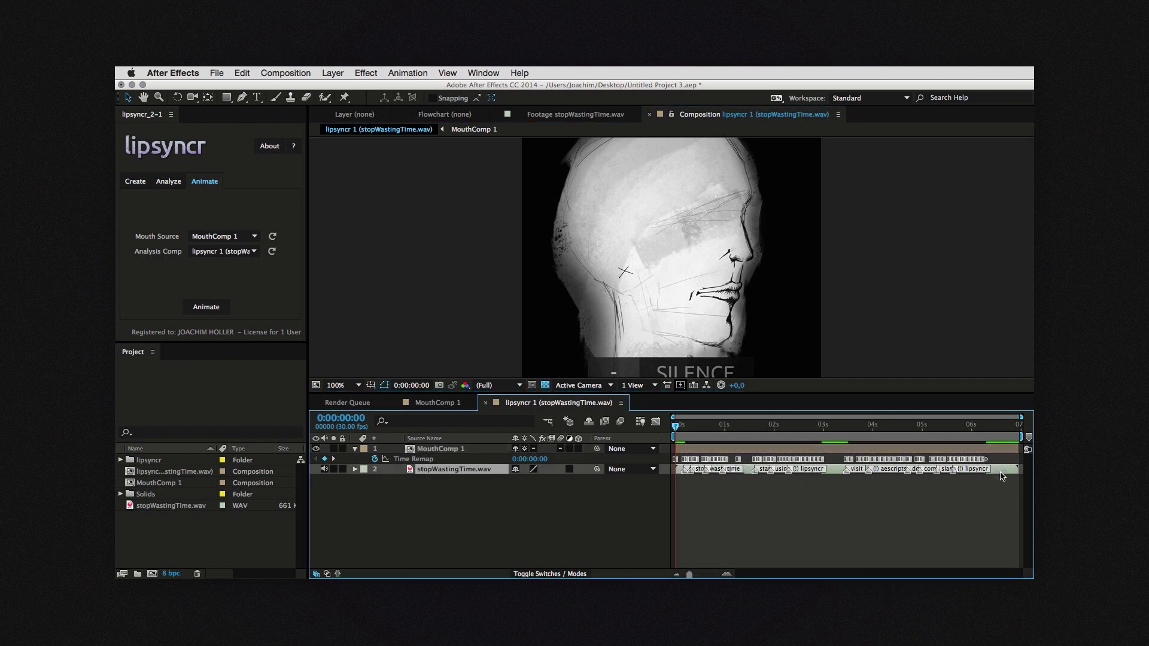
# Reveal the stopWastingTime.wav waveform and preview the lip-synced head
pyautogui.press('l')
pyautogui.press('l')
pyautogui.press('0')
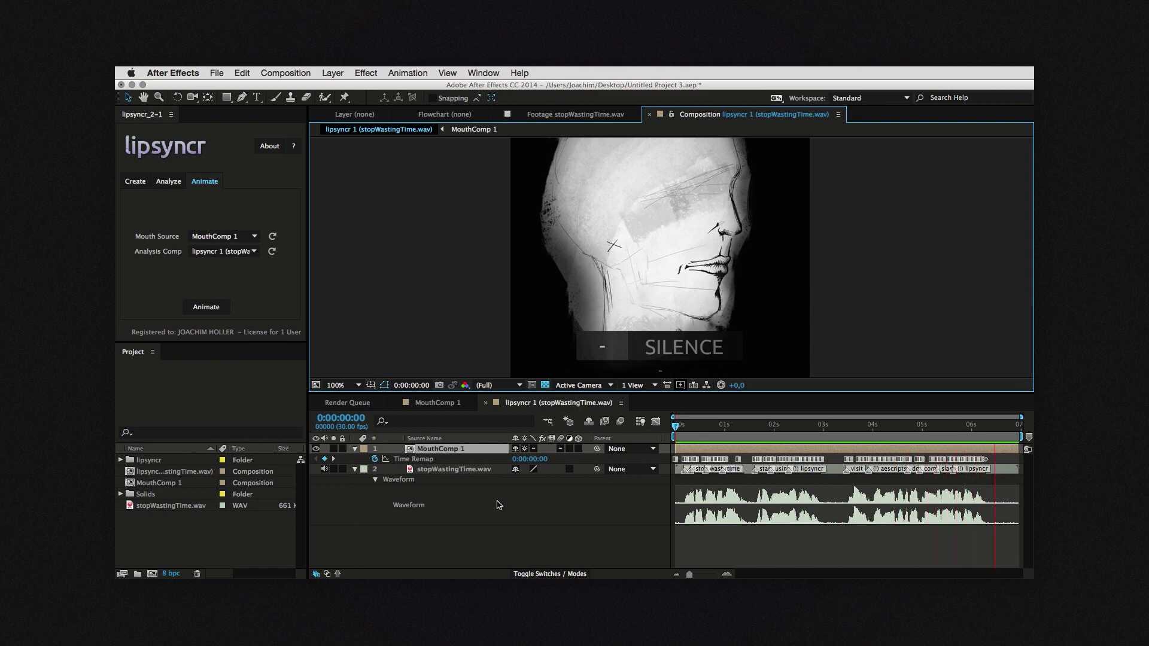
pyautogui.press('space')
# Try shifting and stretching several Time Remap keyframes, then undo the changes
pyautogui.scroll(6, 714, 459)
pyautogui.scroll(-2, 752, 472)
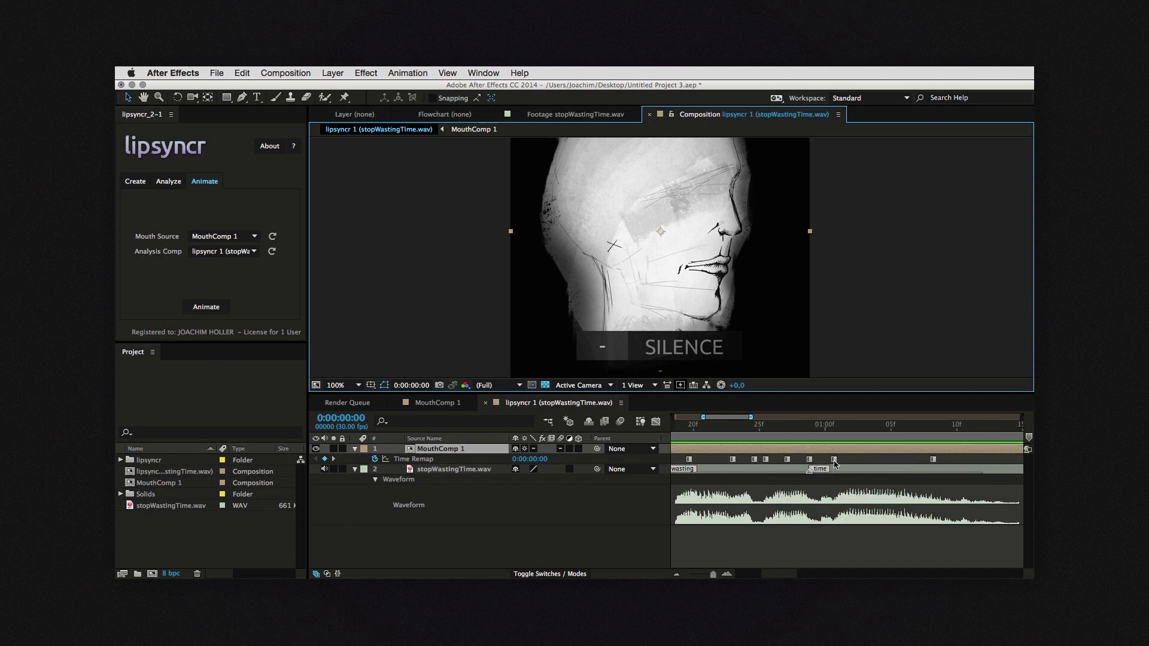
pyautogui.moveTo(834, 461)
pyautogui.mouseDown()
pyautogui.moveTo(902, 461)
pyautogui.moveTo(830, 462)
pyautogui.mouseUp()
pyautogui.press('super+z')
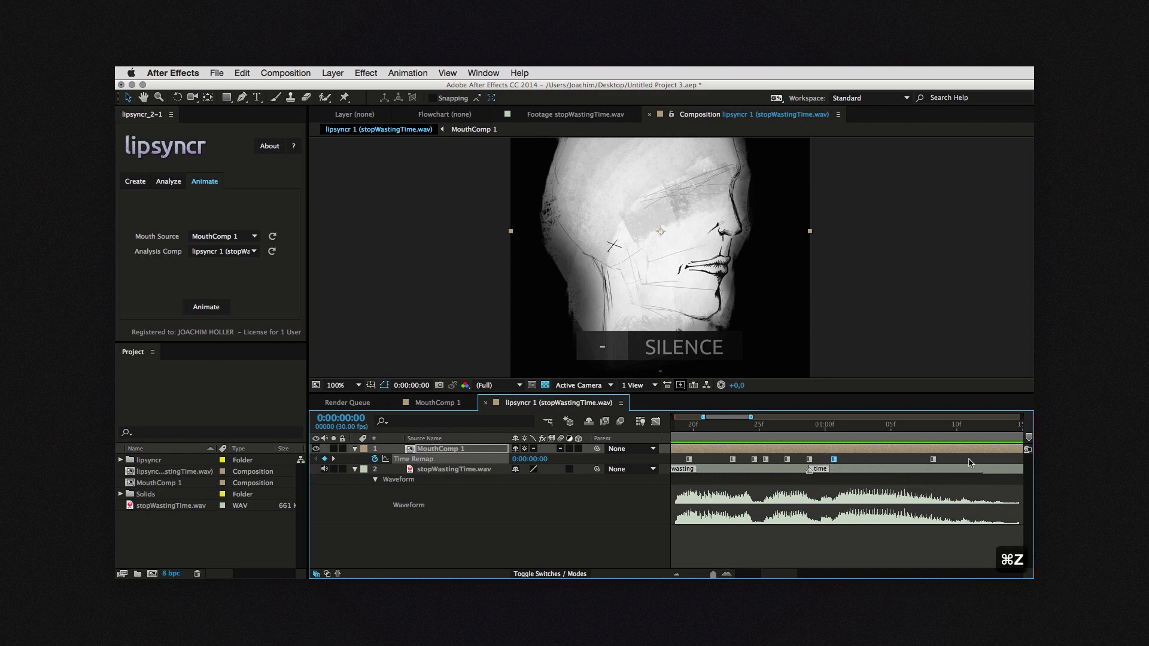
pyautogui.moveTo(961, 458); pyautogui.dragTo(804, 463)
pyautogui.moveTo(935, 463)
pyautogui.mouseDown()
pyautogui.moveTo(877, 462)
pyautogui.moveTo(1021, 463)
pyautogui.moveTo(957, 462)
pyautogui.mouseUp()
pyautogui.press('cmd+z')
# Scrub the frame-29 Time Remap keyframe's value from the D mouth to the SH mouth
pyautogui.click(770, 429)
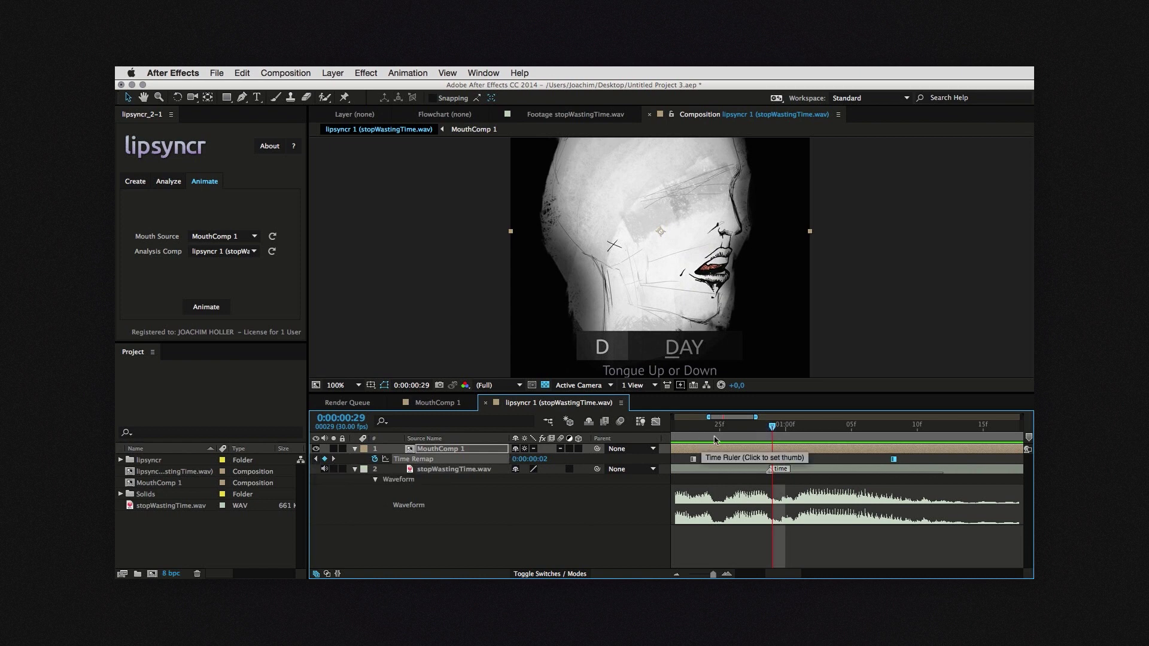
pyautogui.click(771, 459)
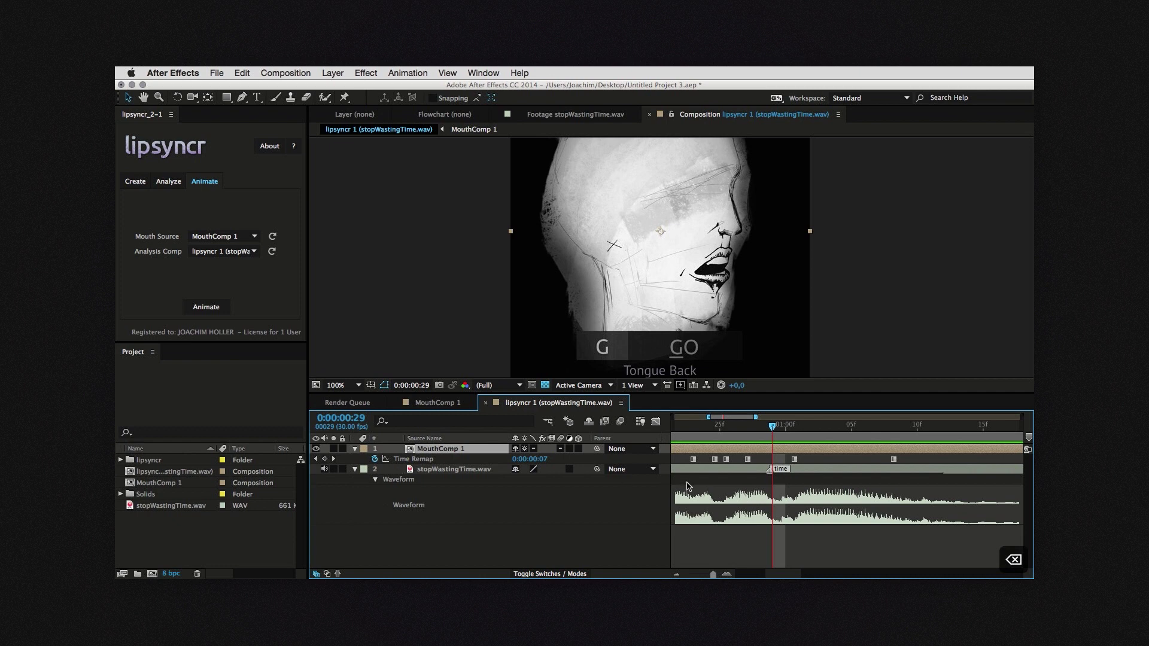
pyautogui.moveTo(547, 462); pyautogui.dragTo(539, 465)
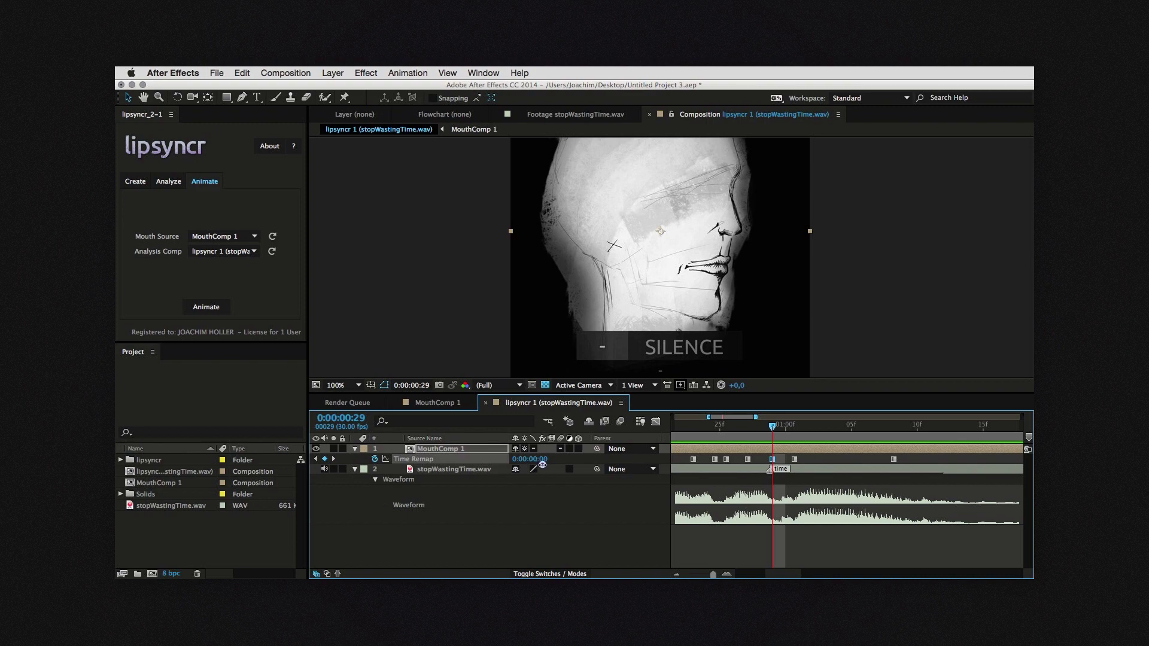
pyautogui.moveTo(543, 466); pyautogui.dragTo(544, 466)
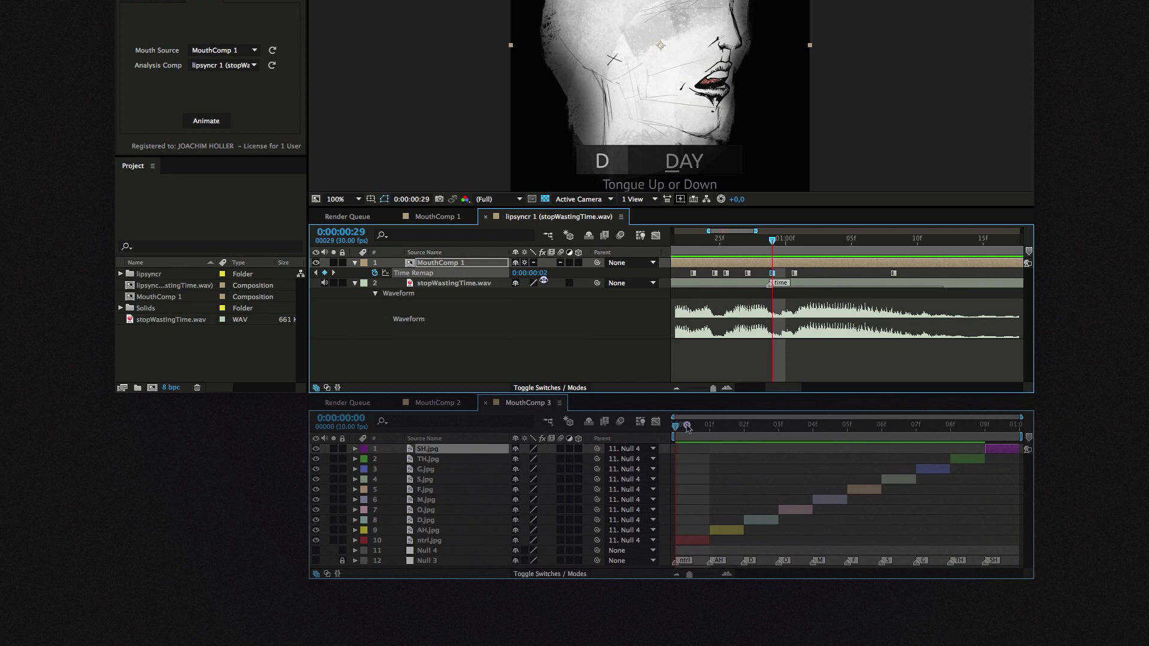
pyautogui.moveTo(682, 426); pyautogui.dragTo(741, 430)
pyautogui.moveTo(742, 430); pyautogui.dragTo(943, 439)
pyautogui.moveTo(544, 280); pyautogui.dragTo(545, 280)
pyautogui.moveTo(545, 466); pyautogui.dragTo(548, 466)
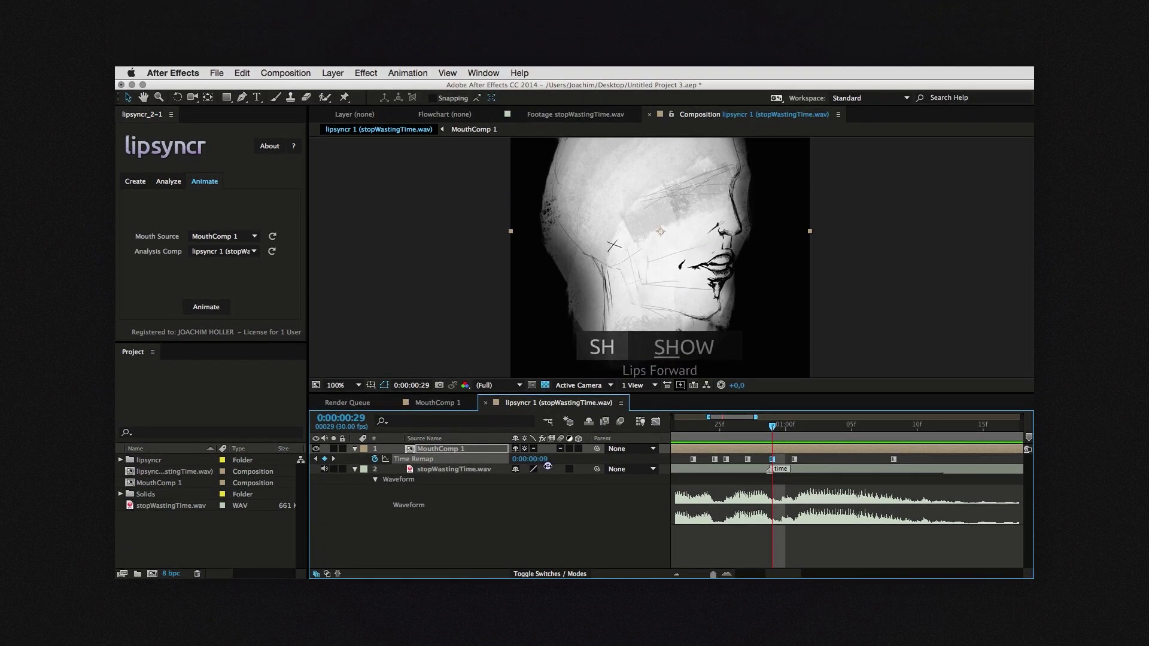
pyautogui.click(600, 543)
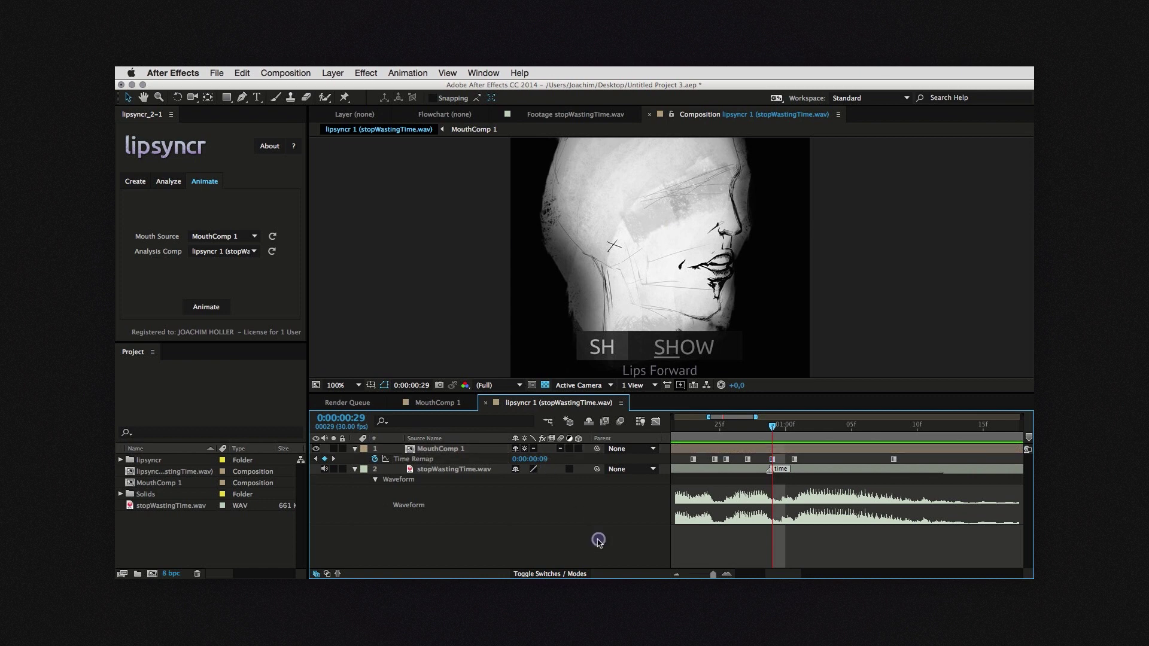
pyautogui.press('super+z')
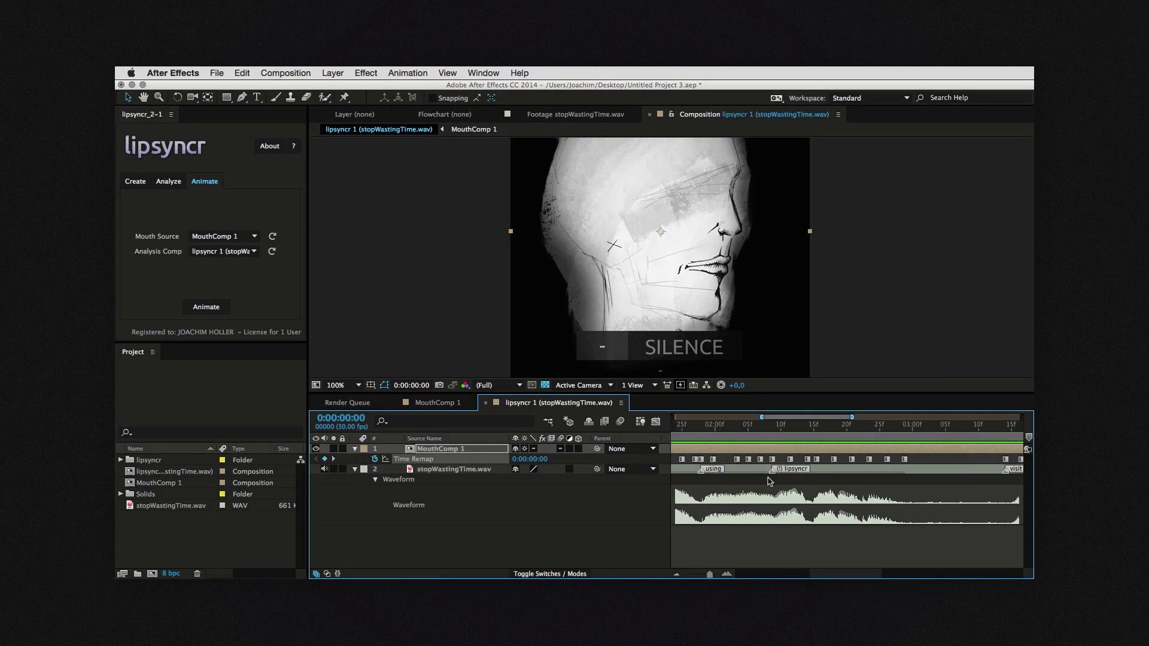
pyautogui.scroll(3, 772, 485)
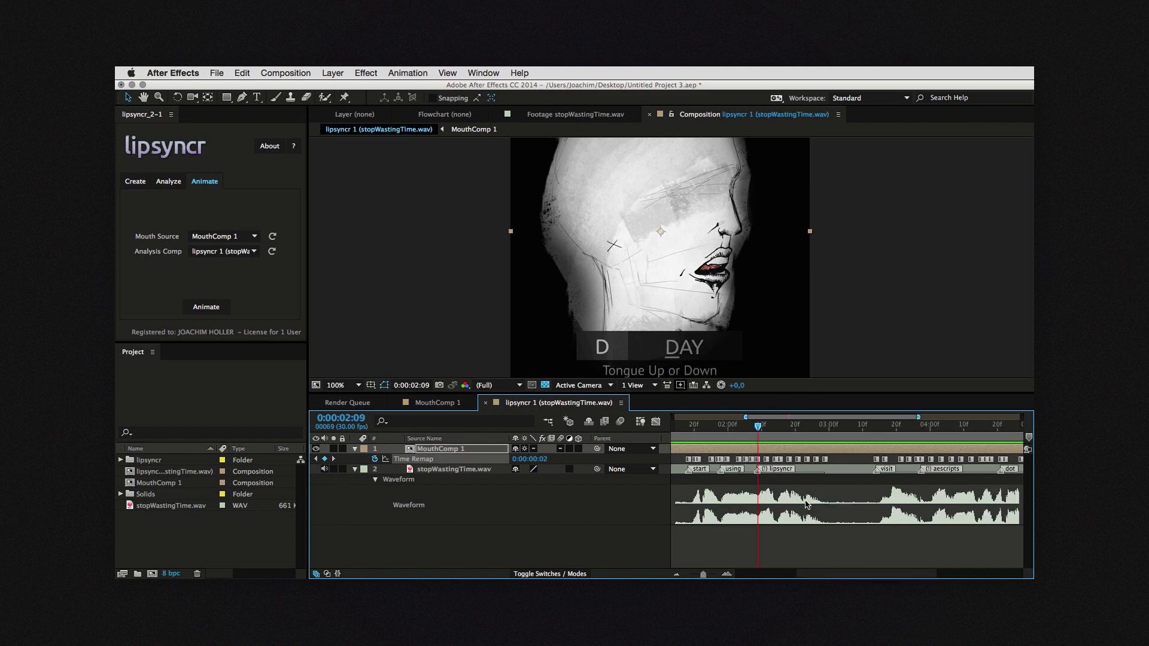
pyautogui.keyDown('super'); pyautogui.click(758, 429); pyautogui.keyUp('super')
pyautogui.moveTo(758, 429); pyautogui.dragTo(843, 430)
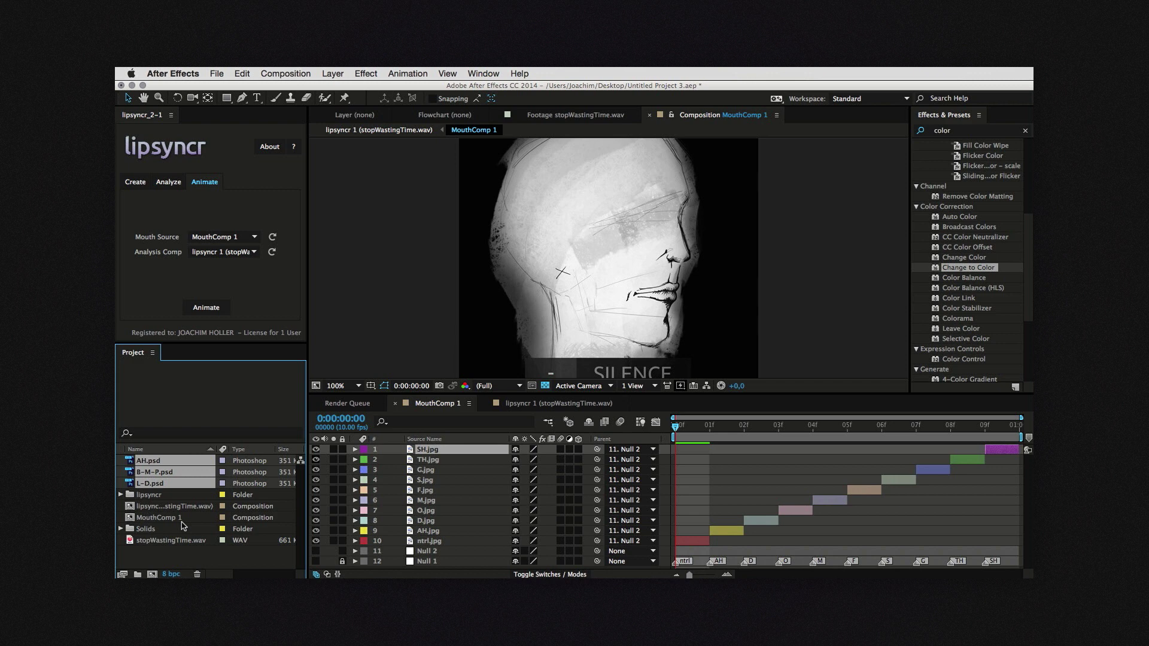
# At frame 1, swap the AH.jpg layer's source for AH.psd
pyautogui.click(169, 556)
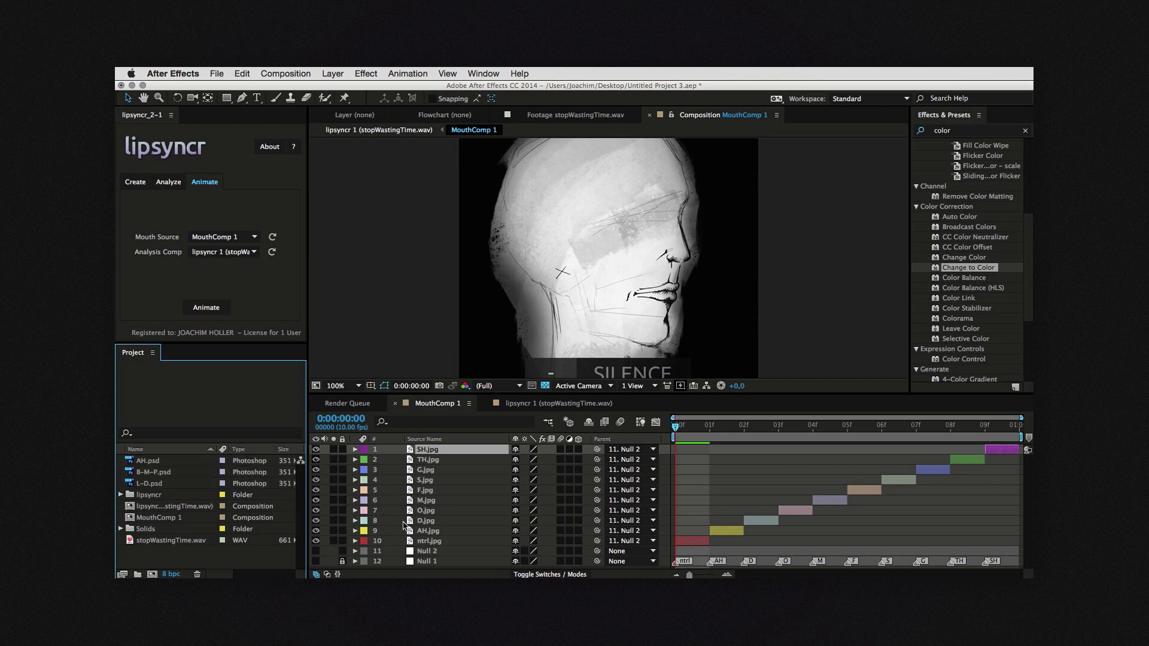
pyautogui.click(428, 532)
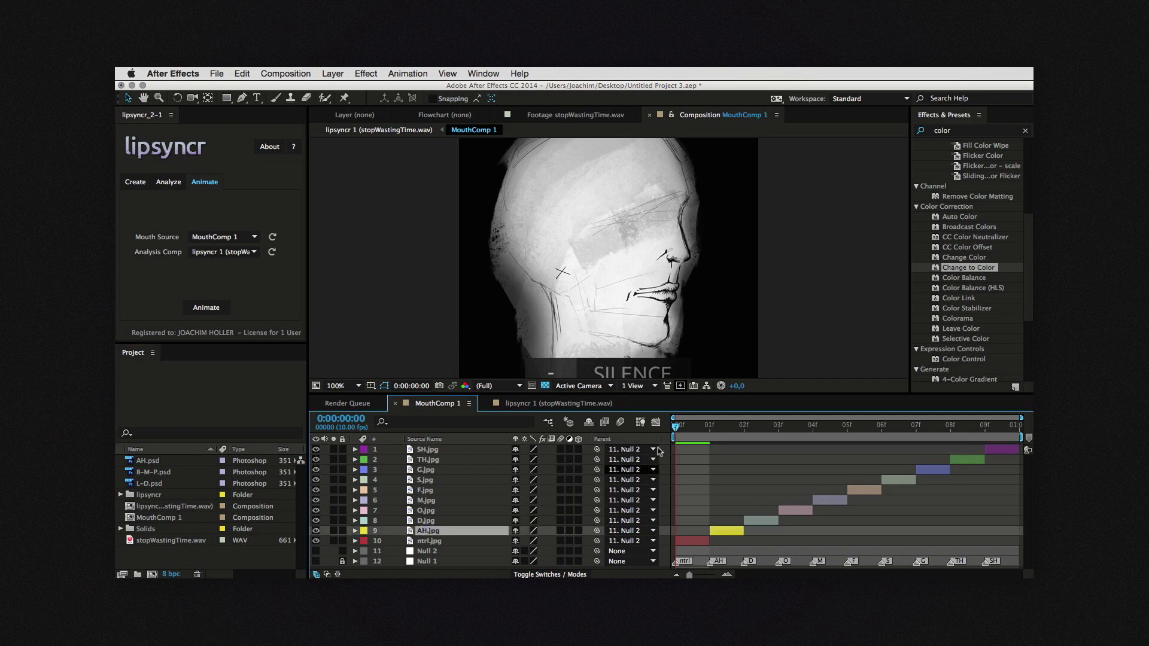
pyautogui.click(705, 427)
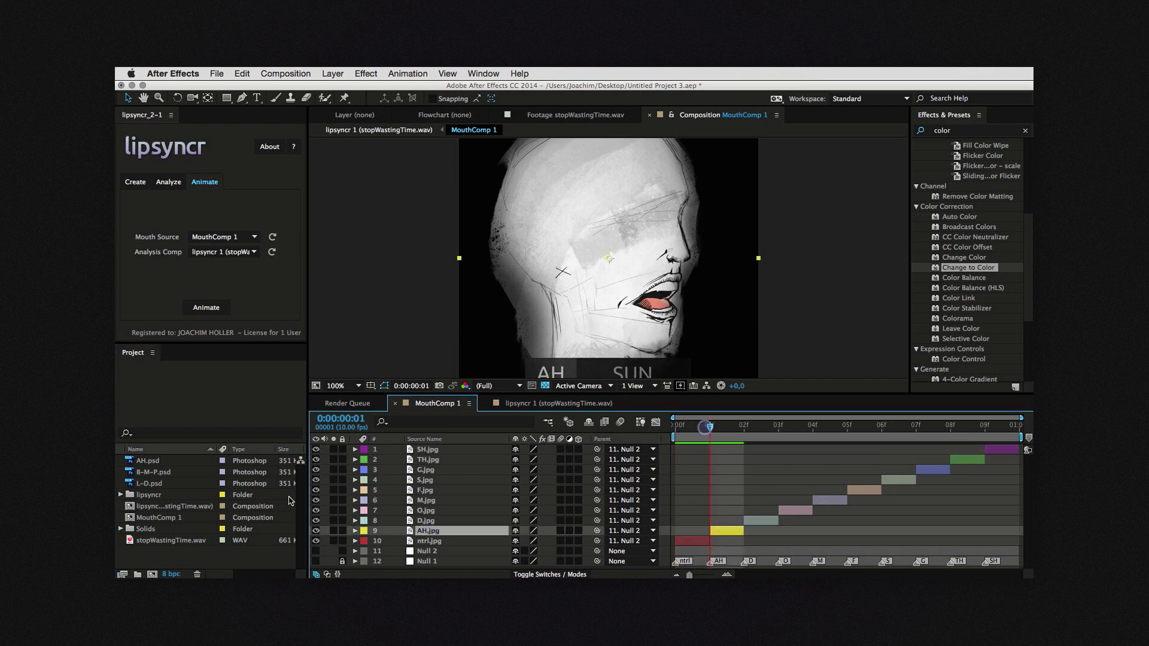
pyautogui.moveTo(148, 463)
pyautogui.mouseDown()
pyautogui.moveTo(354, 499)
pyautogui.moveTo(724, 535)
pyautogui.mouseUp()
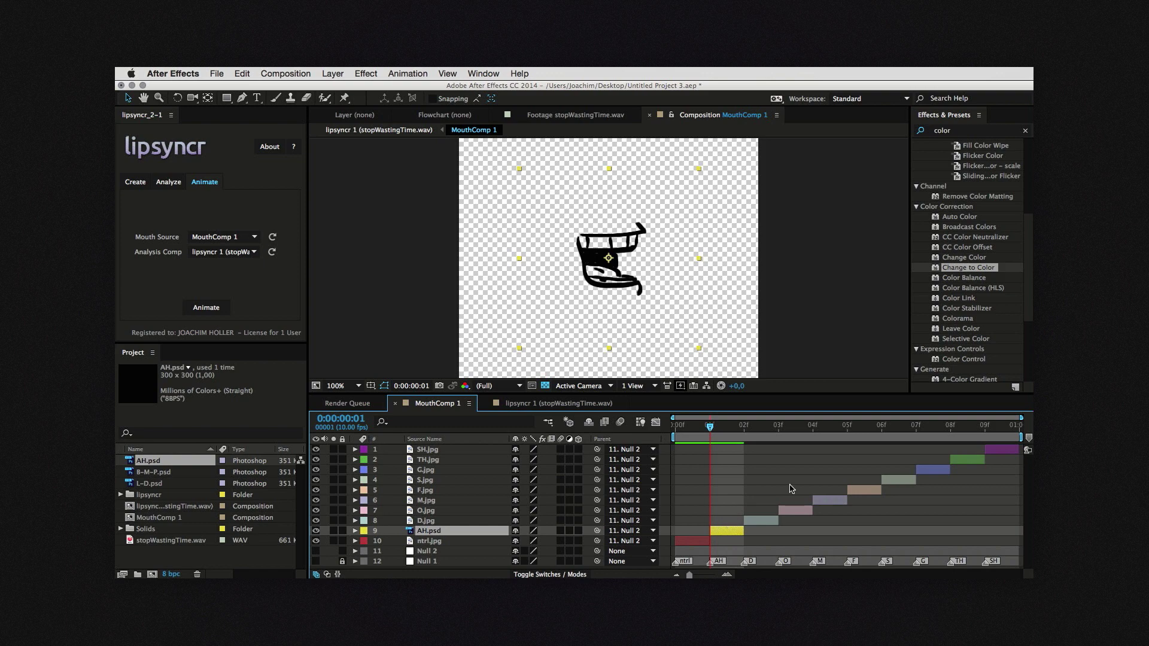
# At frame 4, swap M.jpg for B-M-P.psd, then undo both swaps
pyautogui.click(814, 427)
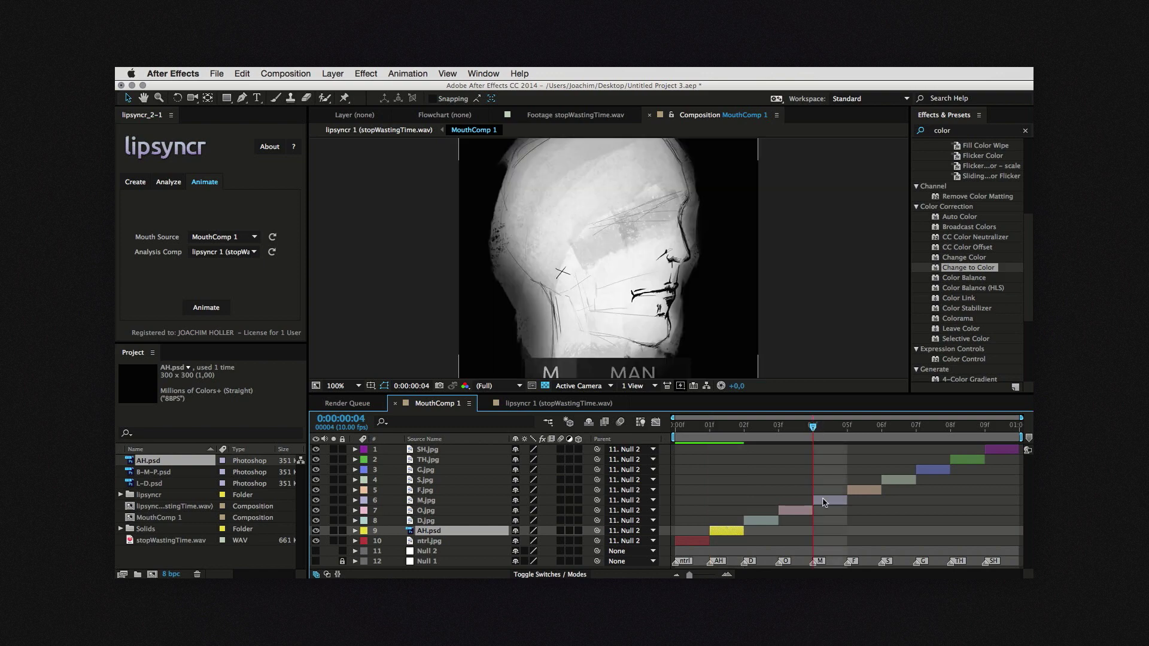
pyautogui.click(823, 501)
pyautogui.moveTo(147, 474)
pyautogui.mouseDown()
pyautogui.moveTo(249, 490)
pyautogui.moveTo(831, 504)
pyautogui.mouseUp()
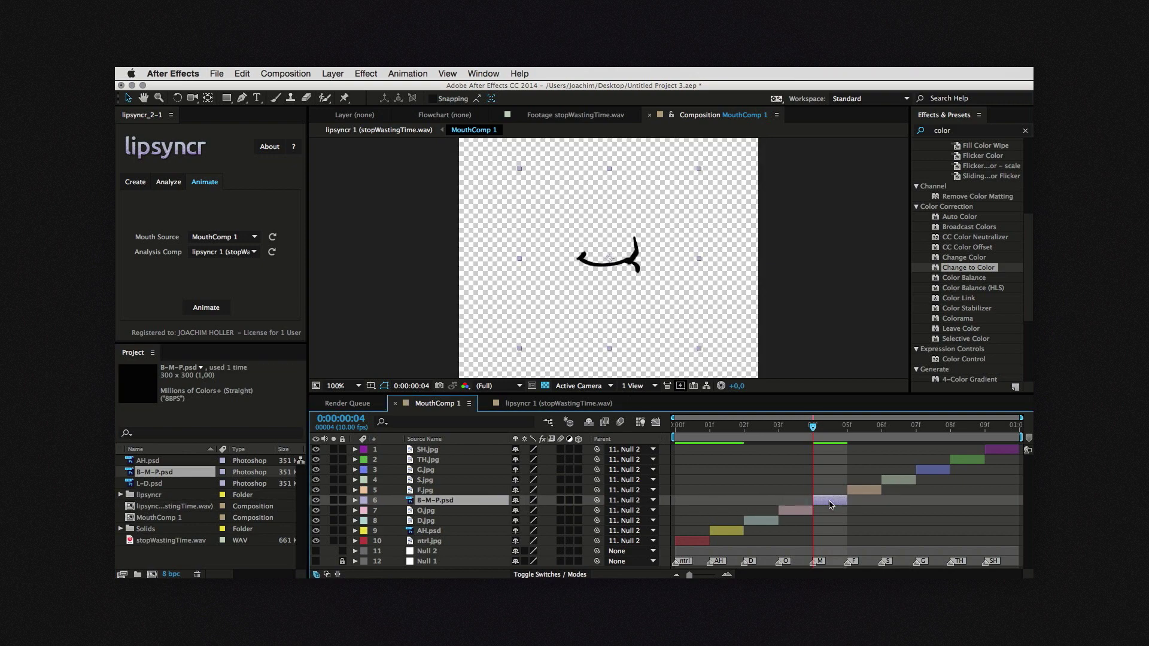
pyautogui.press('super+z')
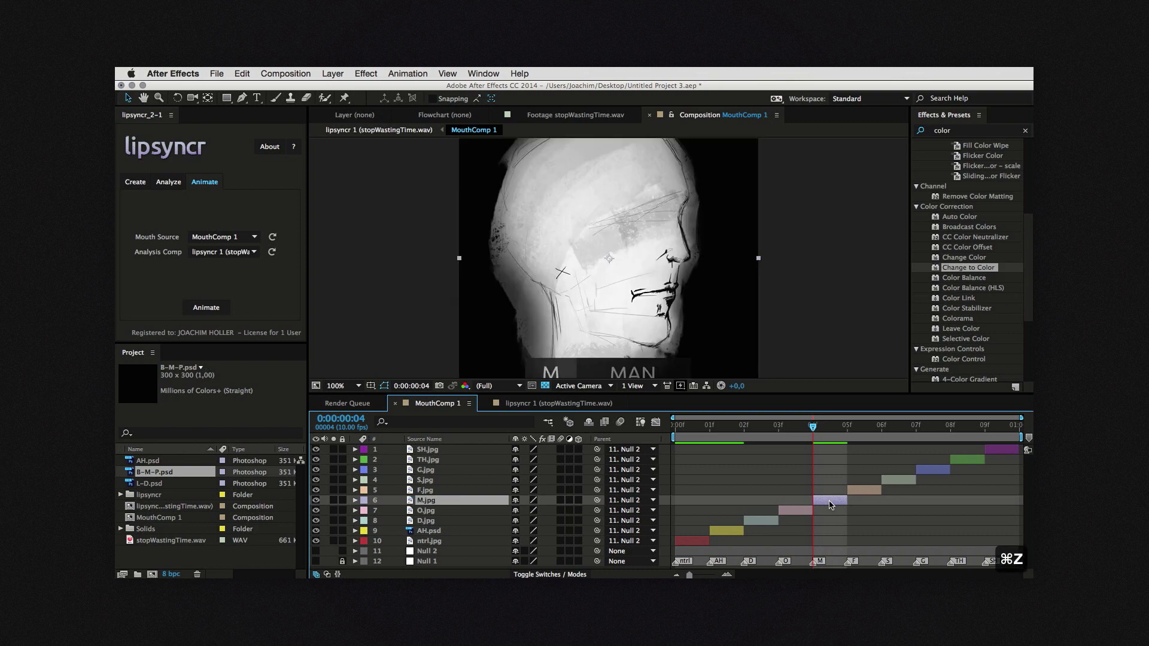
pyautogui.press('super+z')
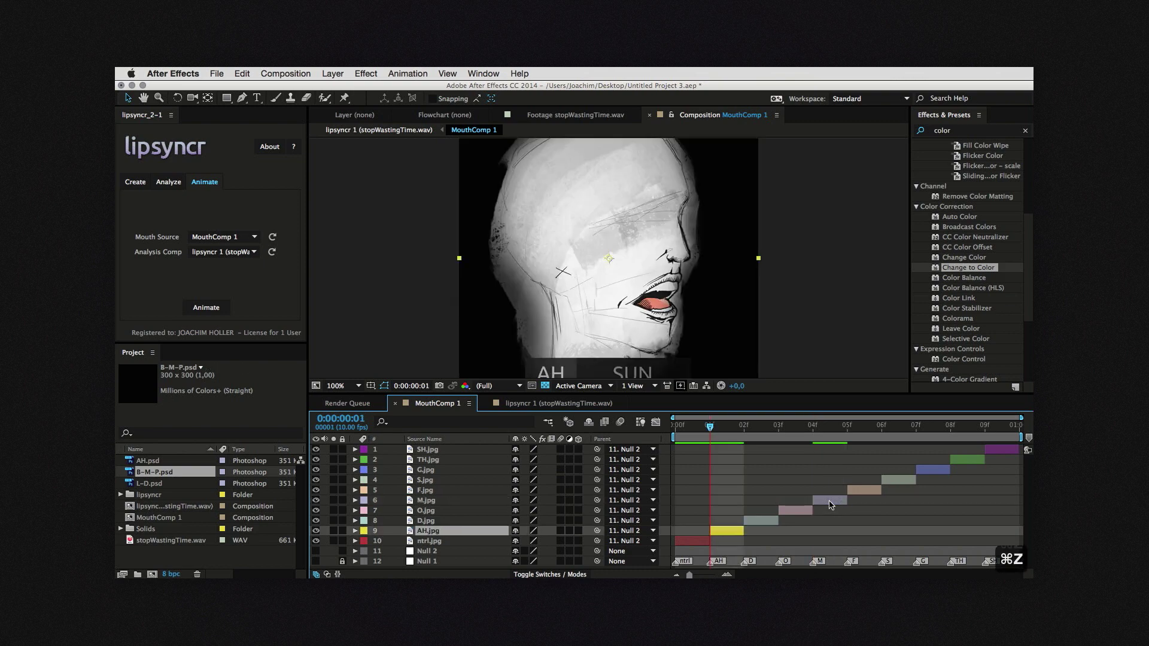
# Reveal AH.jpg in the Project panel and bring up its Replace Footage menu
pyautogui.rightClick(722, 534)
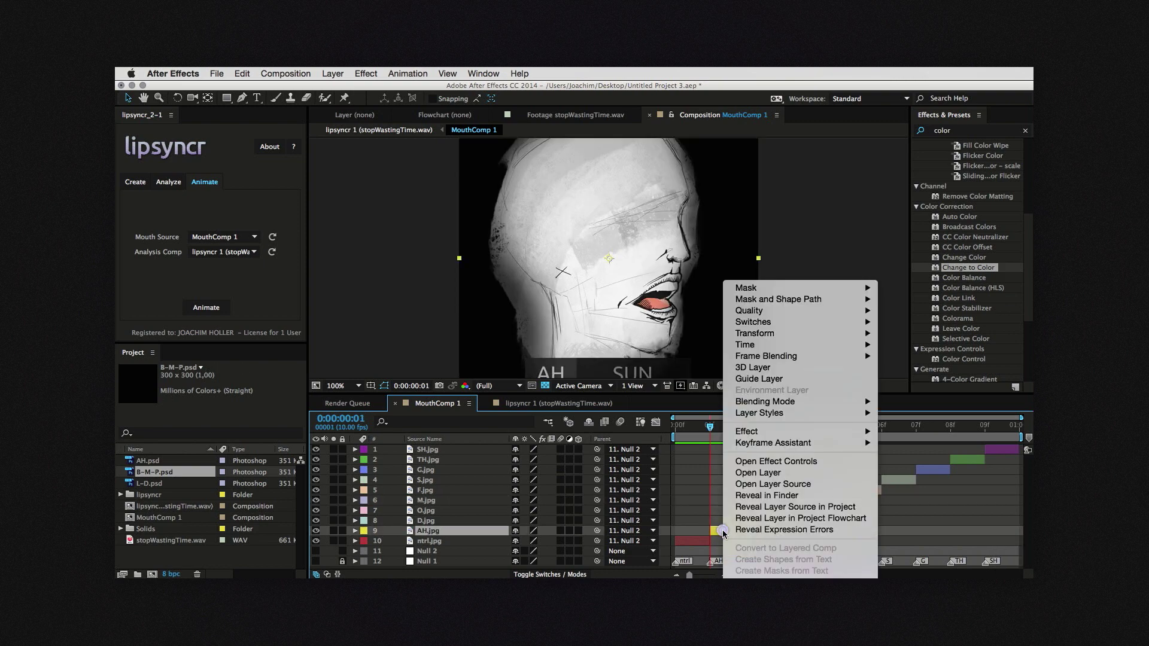
pyautogui.click(756, 508)
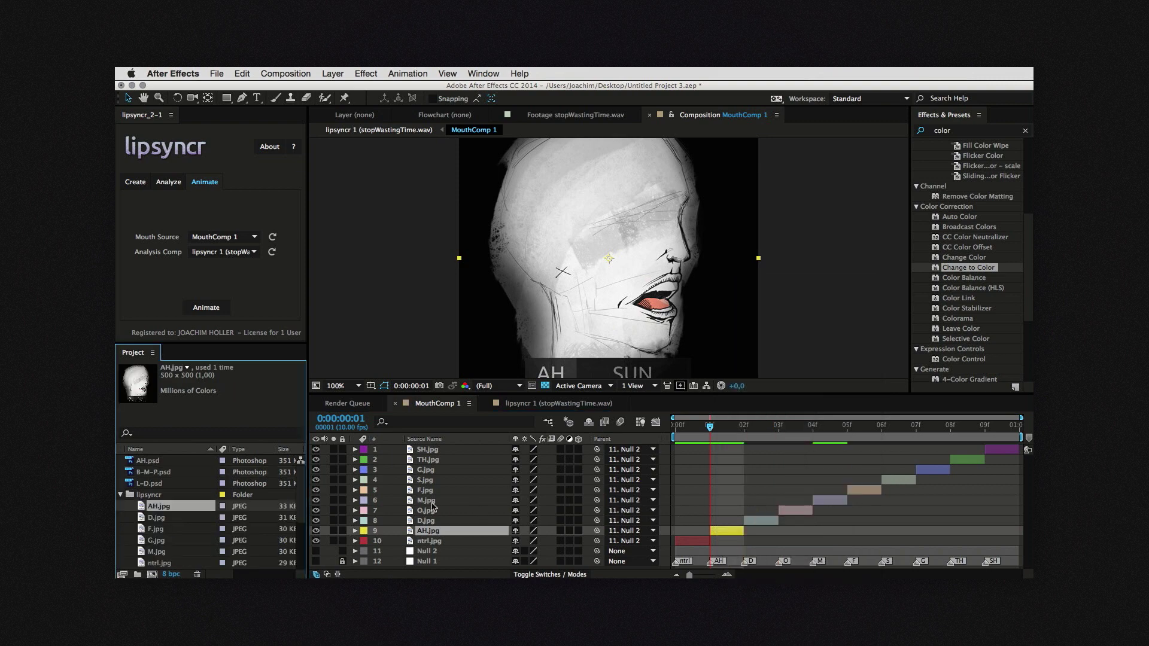
pyautogui.scroll(-2, 167, 508)
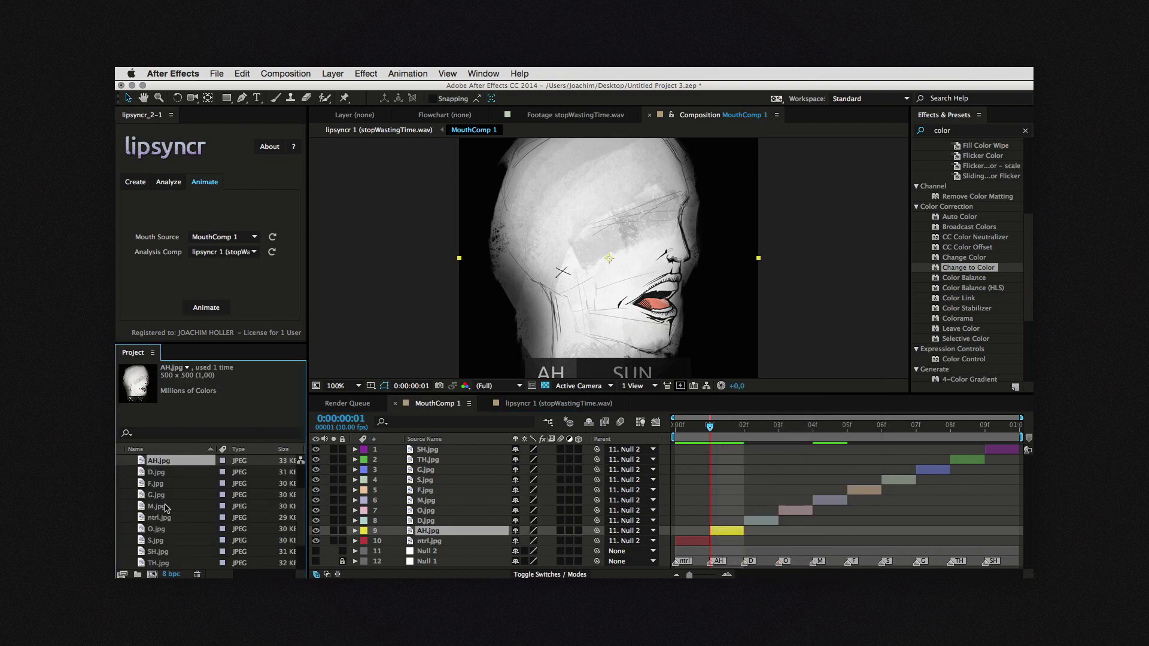
pyautogui.rightClick(160, 461)
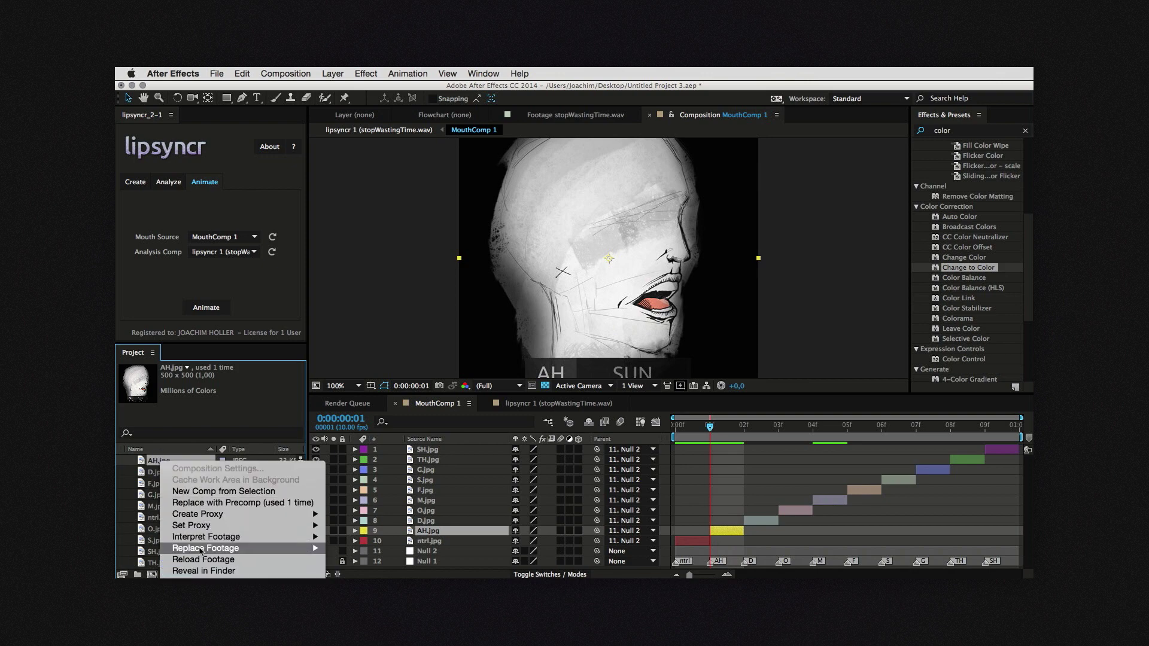
pyautogui.moveTo(201, 550)
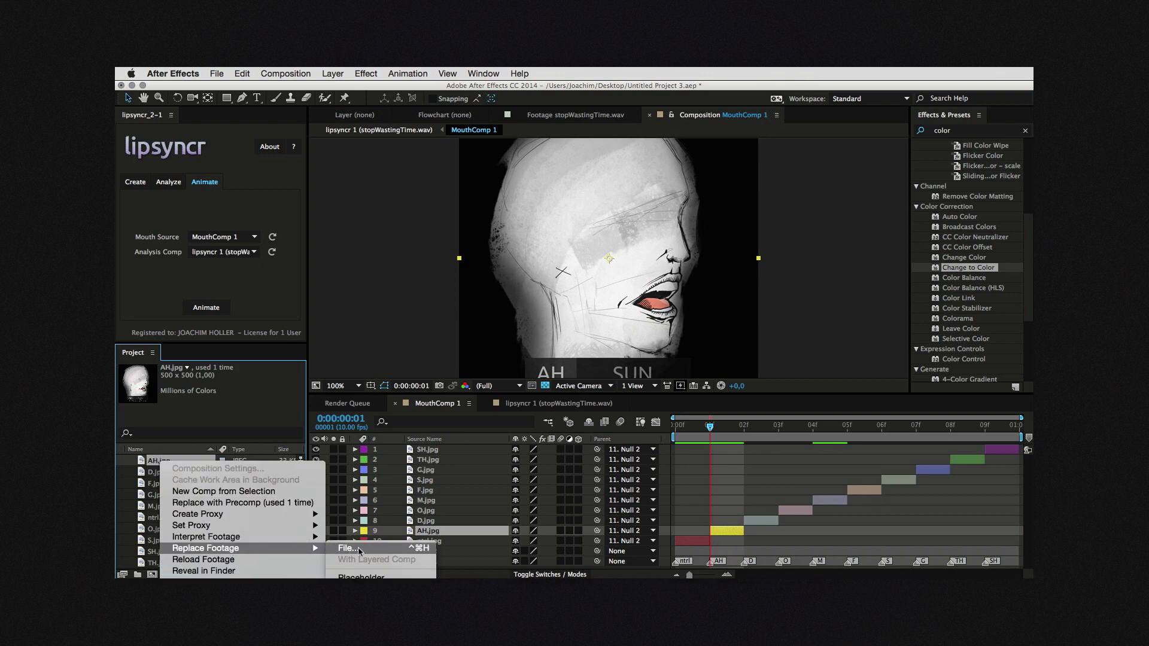